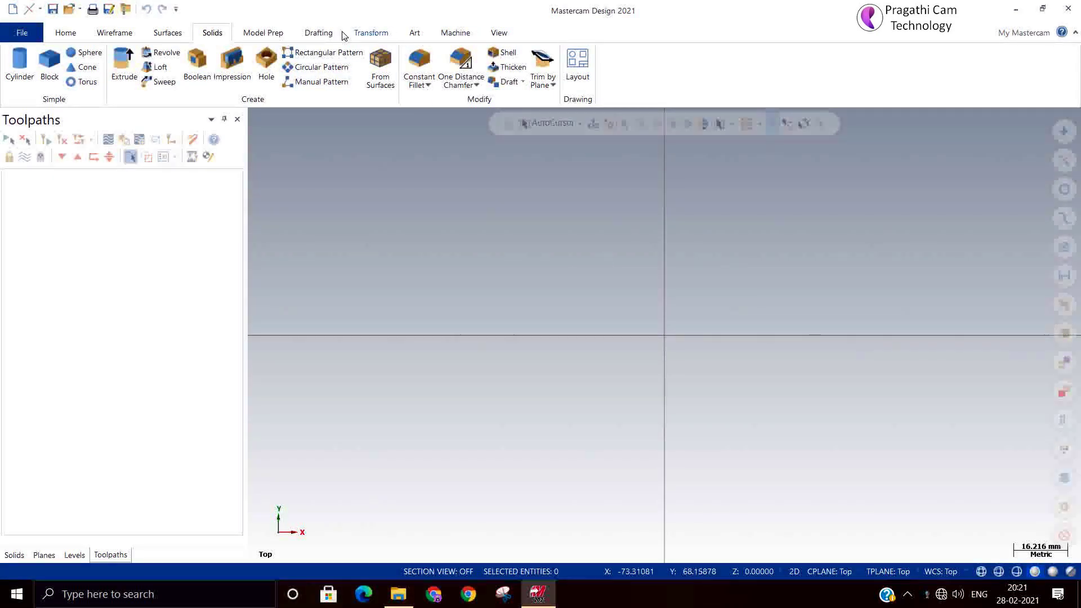
# - Open Surface Rough pocket.mcam from the Drawing file used folder
pyautogui.click(361, 35)
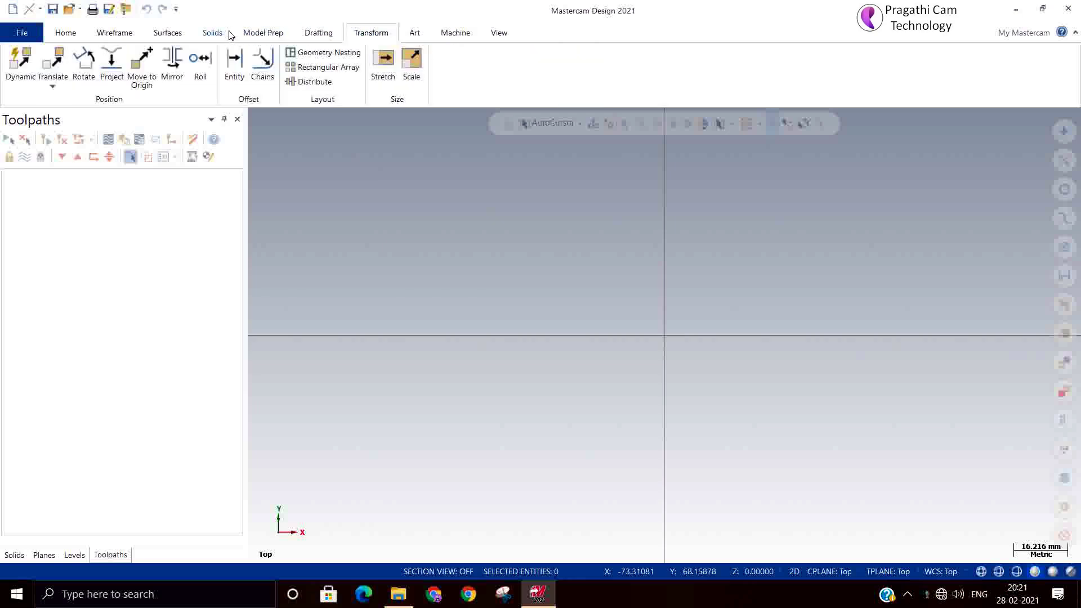
pyautogui.click(66, 36)
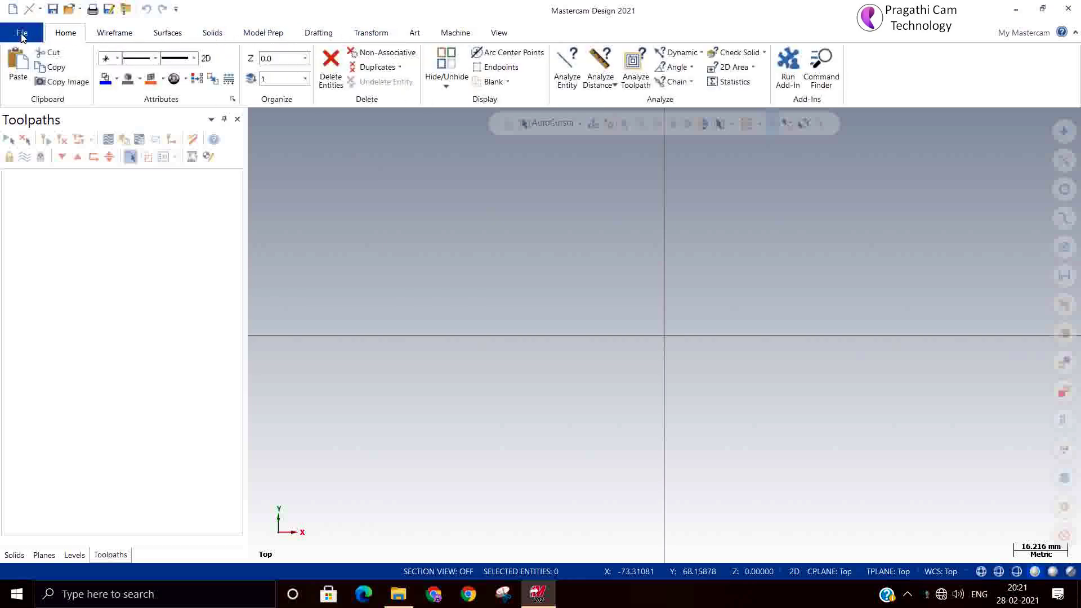
pyautogui.click(68, 9)
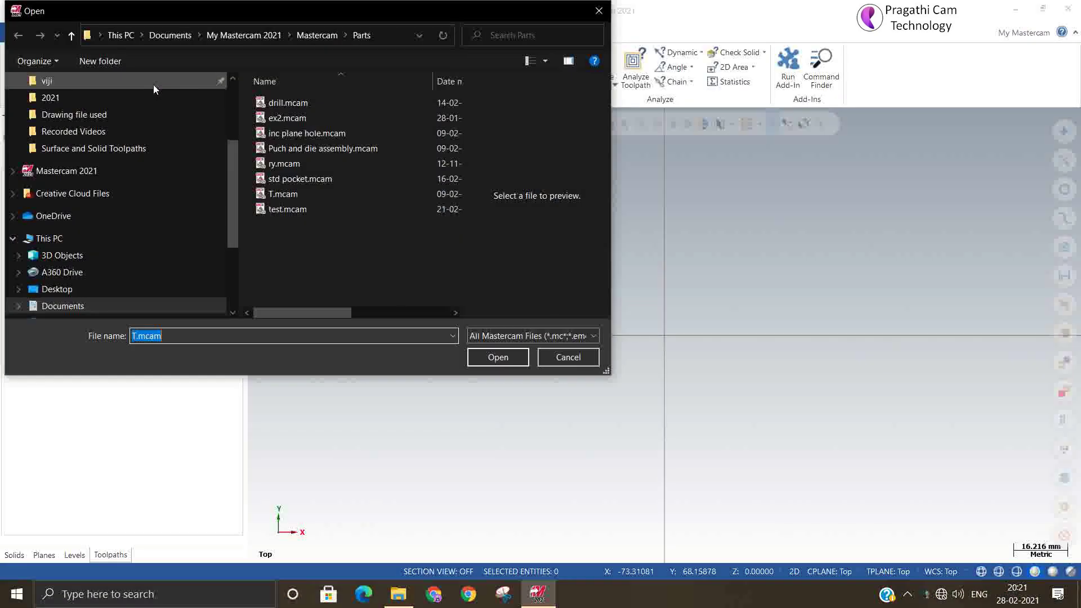
pyautogui.click(73, 114)
pyautogui.moveTo(457, 117); pyautogui.dragTo(420, 283)
pyautogui.click(265, 260)
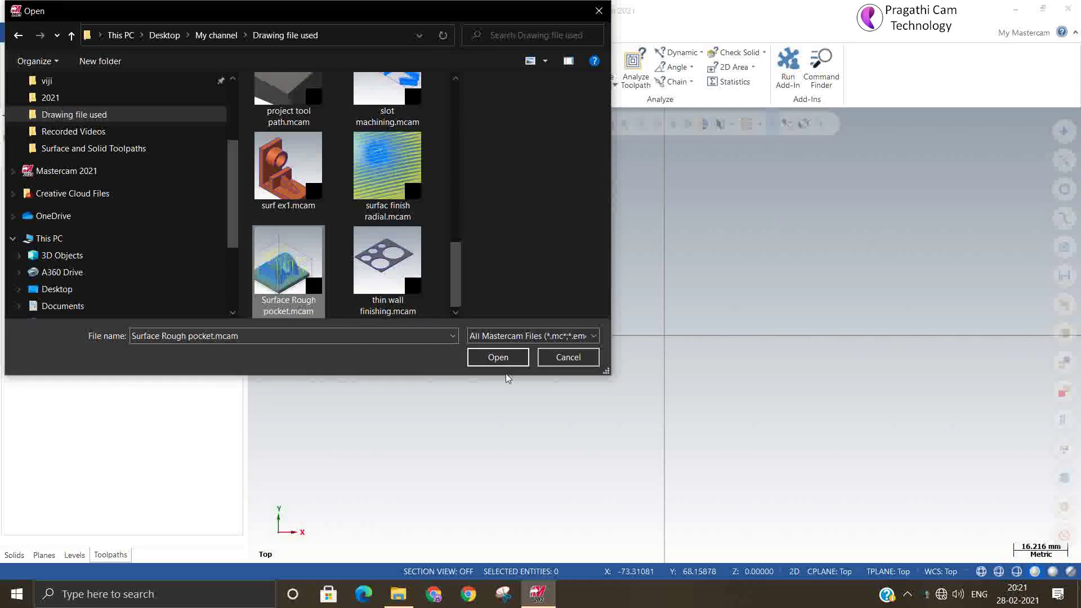
pyautogui.click(498, 357)
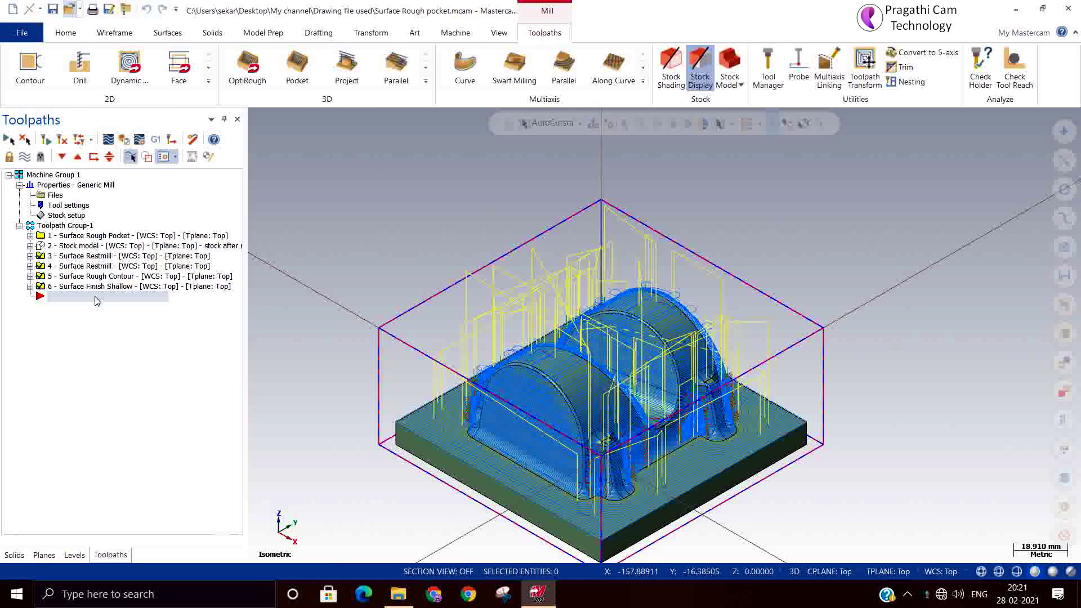
# - Review the Surface Finish Shallow and Surface Rough Contour toolpaths, then close operation 5's parameters unchanged
pyautogui.click(100, 287)
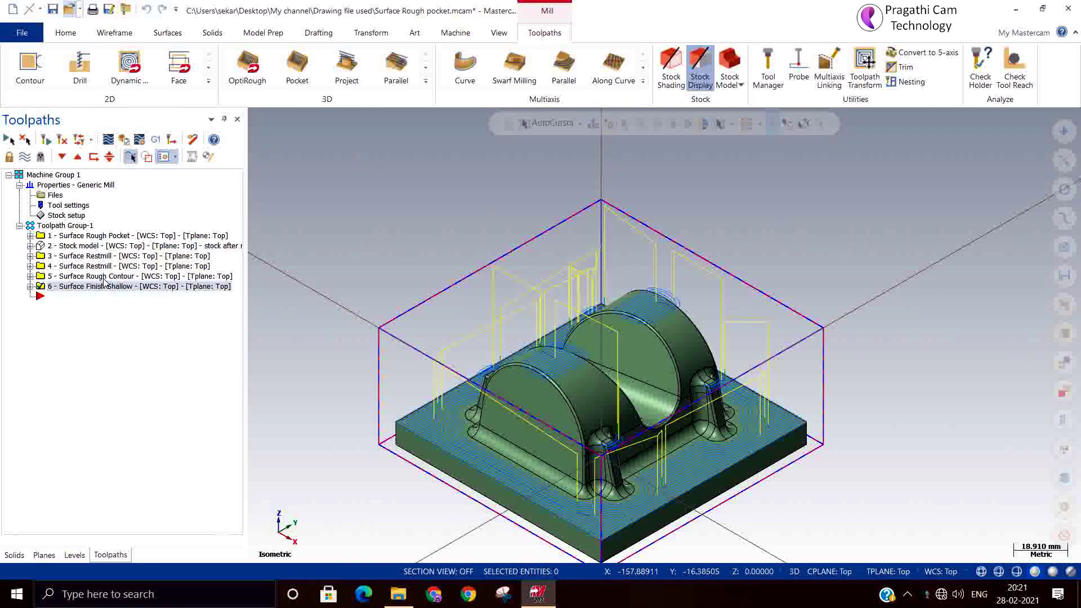
pyautogui.click(103, 278)
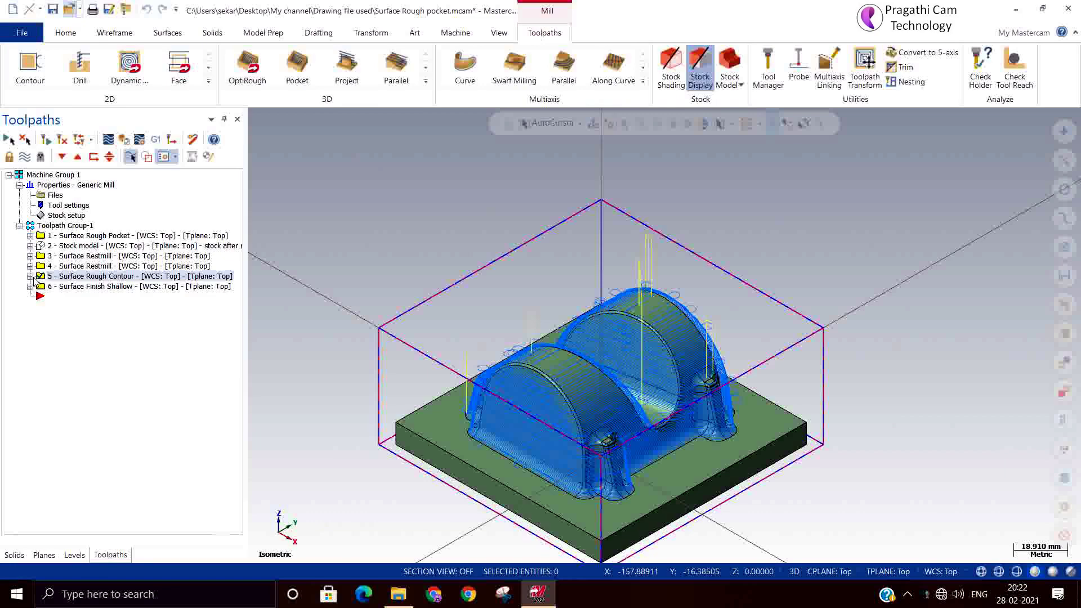
pyautogui.click(75, 287)
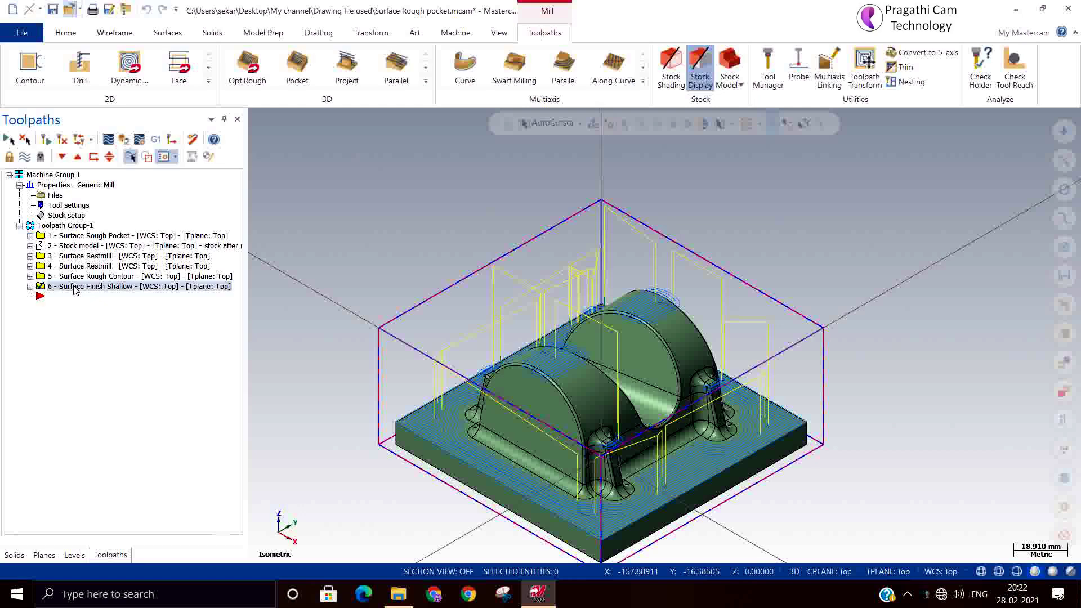
pyautogui.click(31, 276)
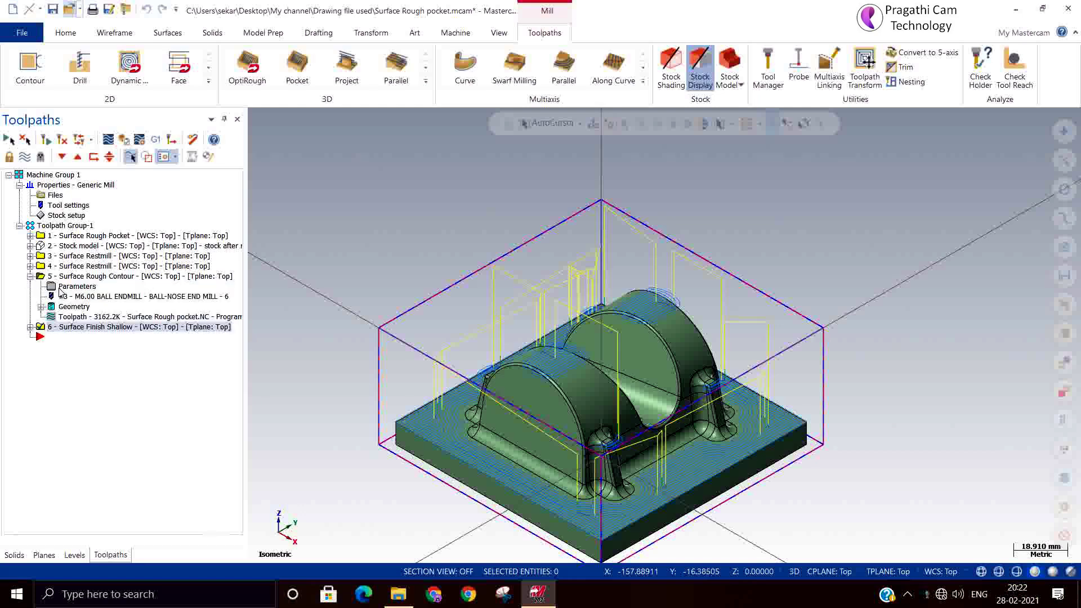
pyautogui.click(61, 288)
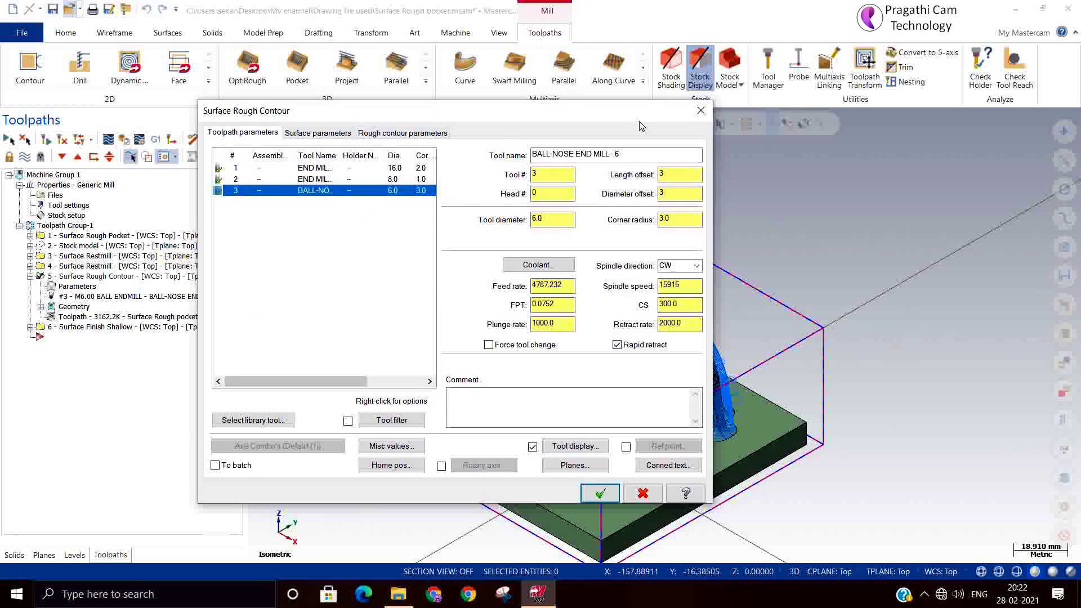
pyautogui.click(701, 111)
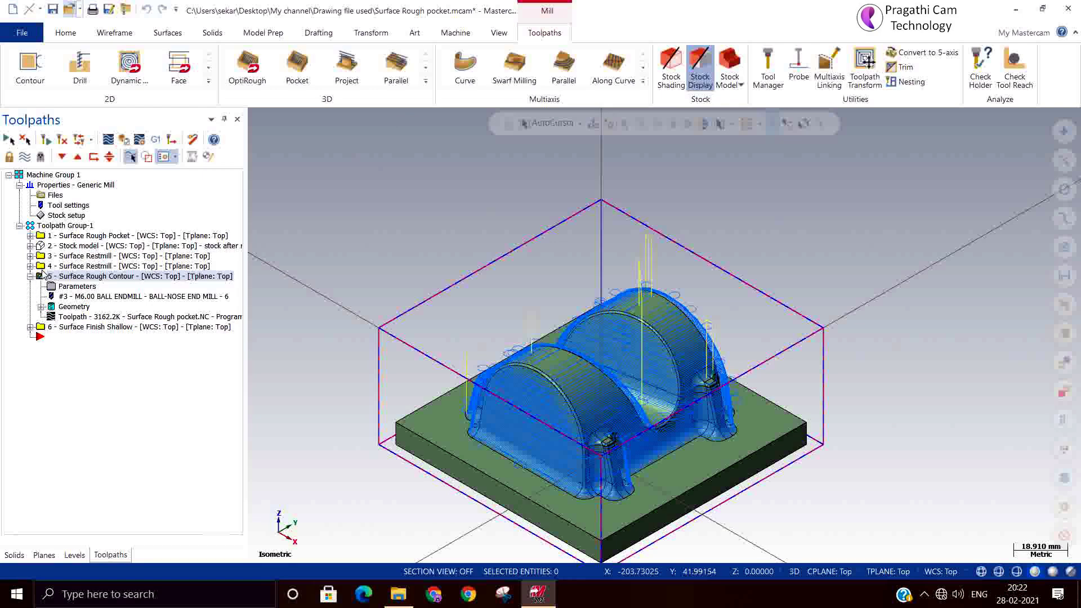
# - Check the Surface Restmill toolpath and move the insert arrow below operation 5, Surface Rough Contour
pyautogui.click(92, 268)
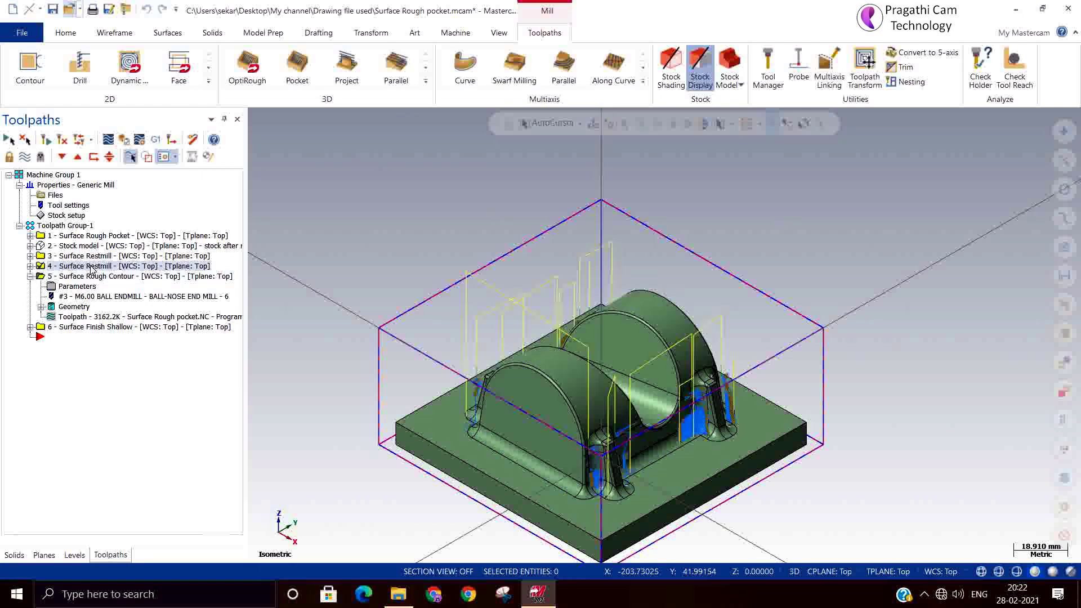
pyautogui.click(89, 277)
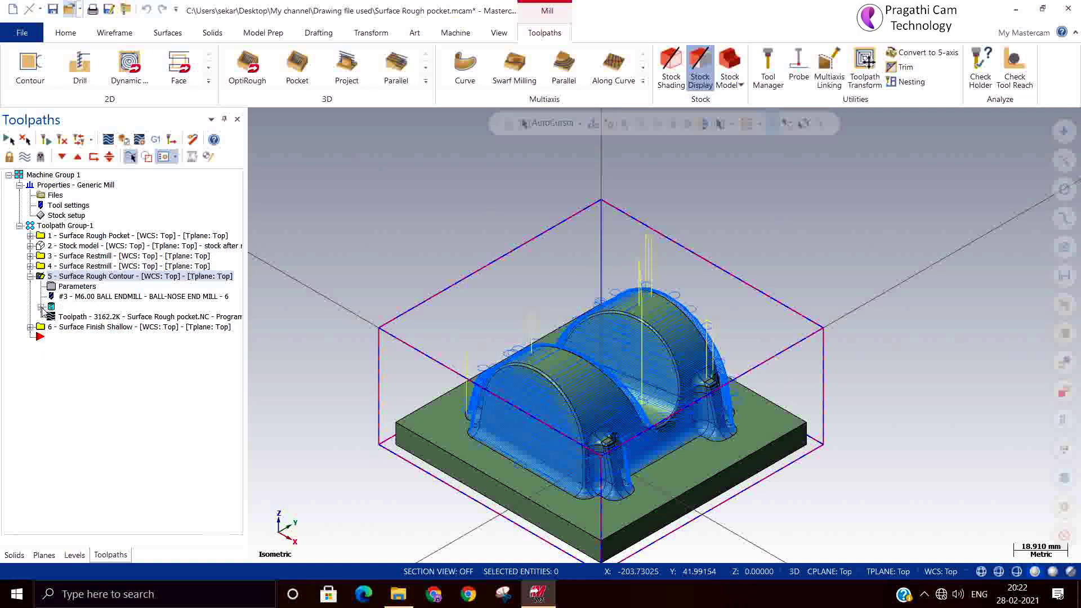
pyautogui.click(31, 276)
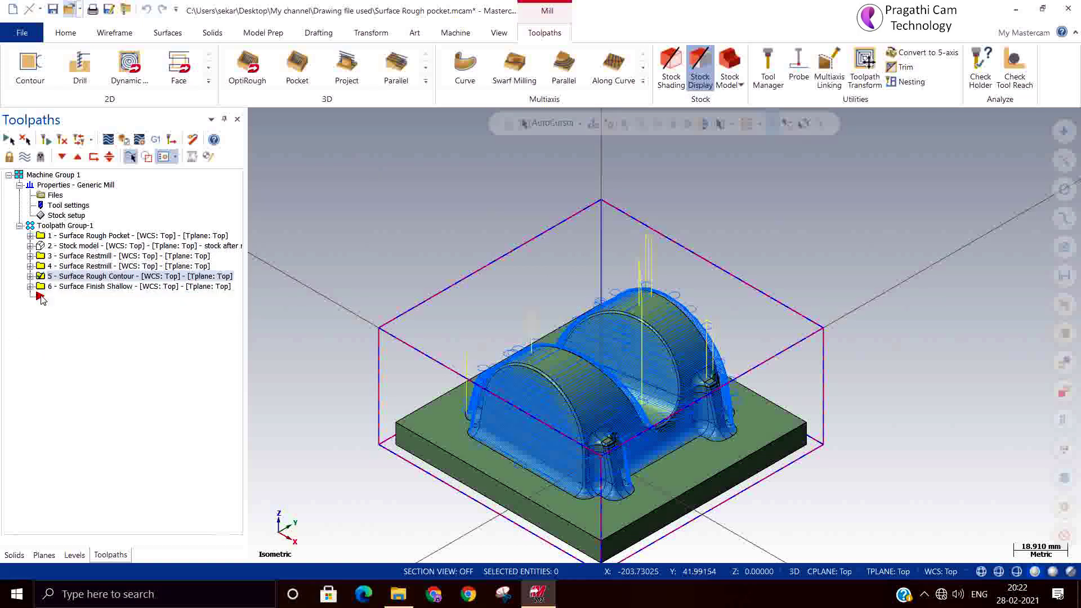
pyautogui.moveTo(43, 299); pyautogui.dragTo(48, 288)
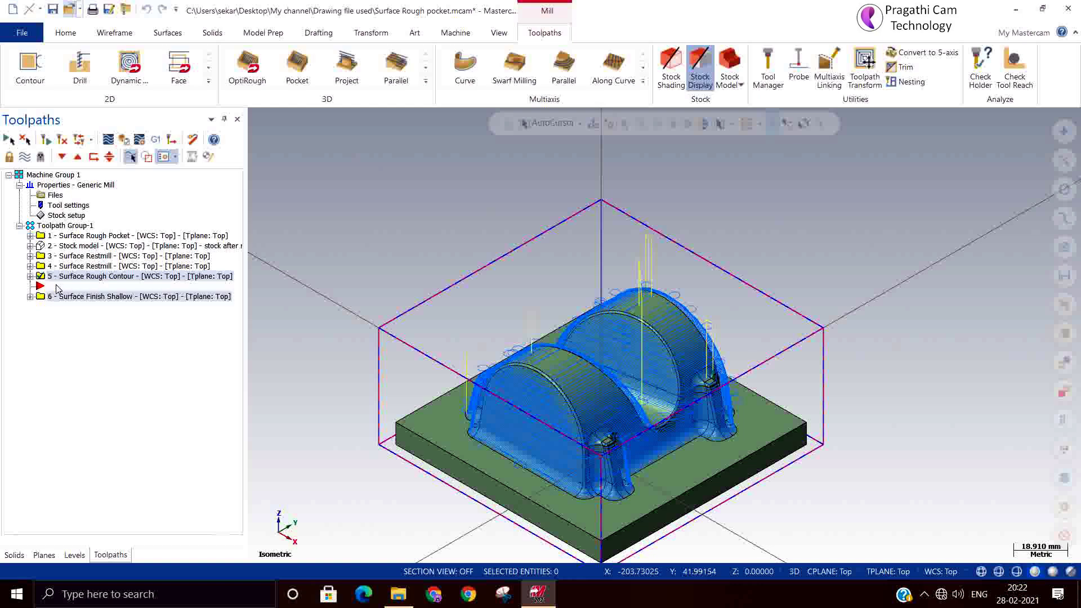
# - Create a Surface Finish Contour toolpath with all 145 part faces as drive surfaces
pyautogui.rightClick(58, 289)
pyautogui.moveTo(101, 240)
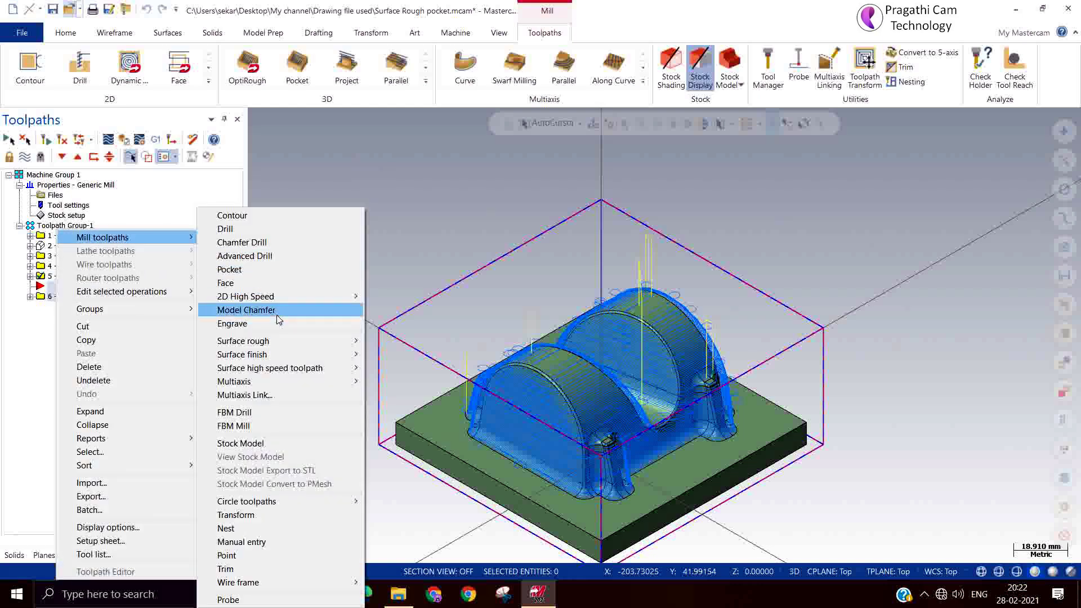
pyautogui.moveTo(282, 355)
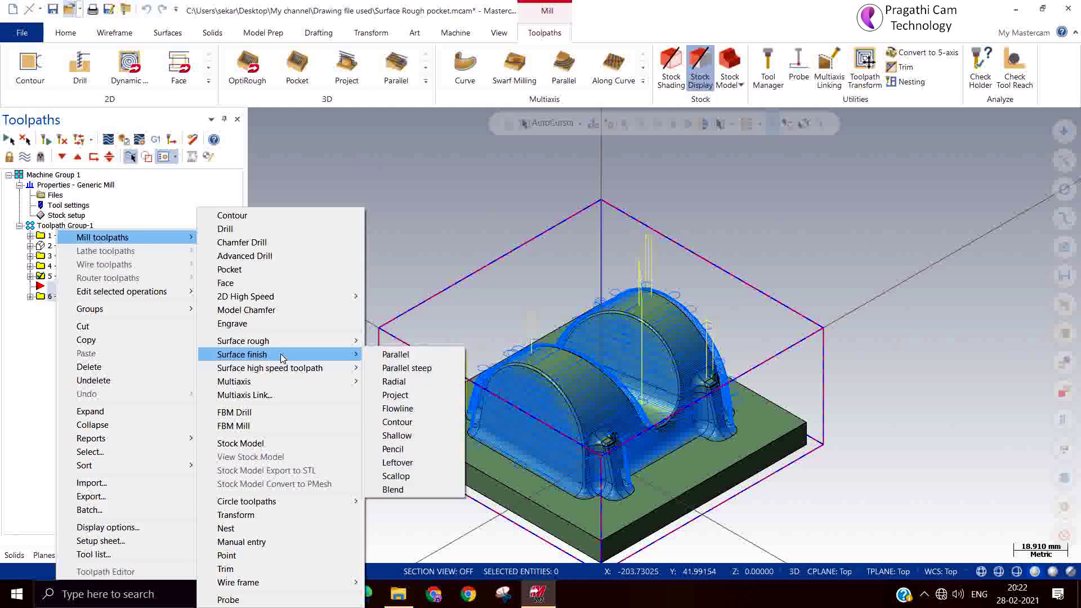
pyautogui.click(418, 427)
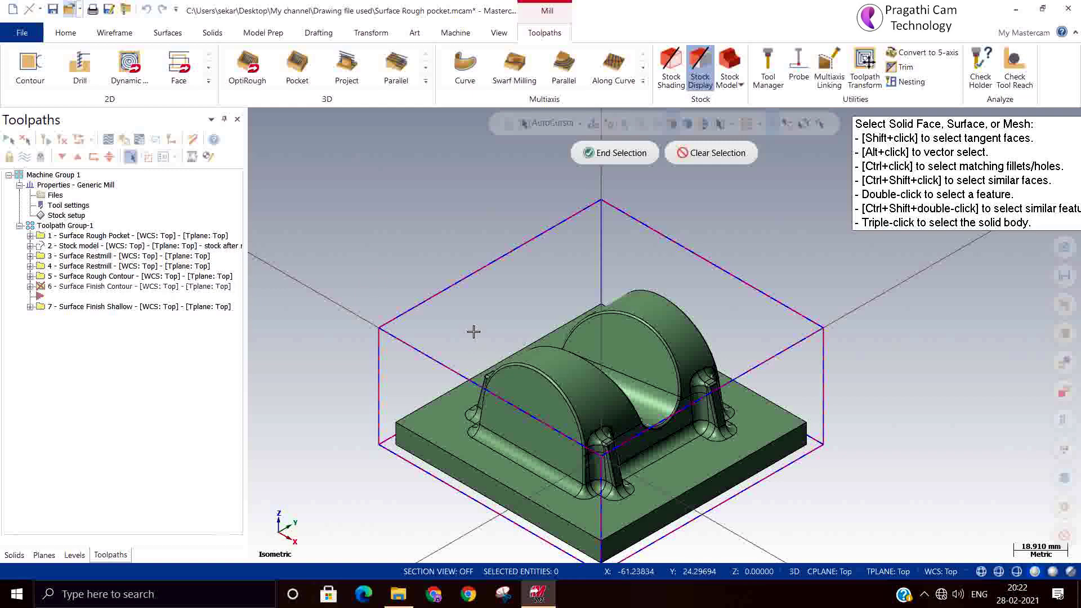
pyautogui.moveTo(345, 186); pyautogui.dragTo(831, 525)
pyautogui.scroll(-2, 738, 508)
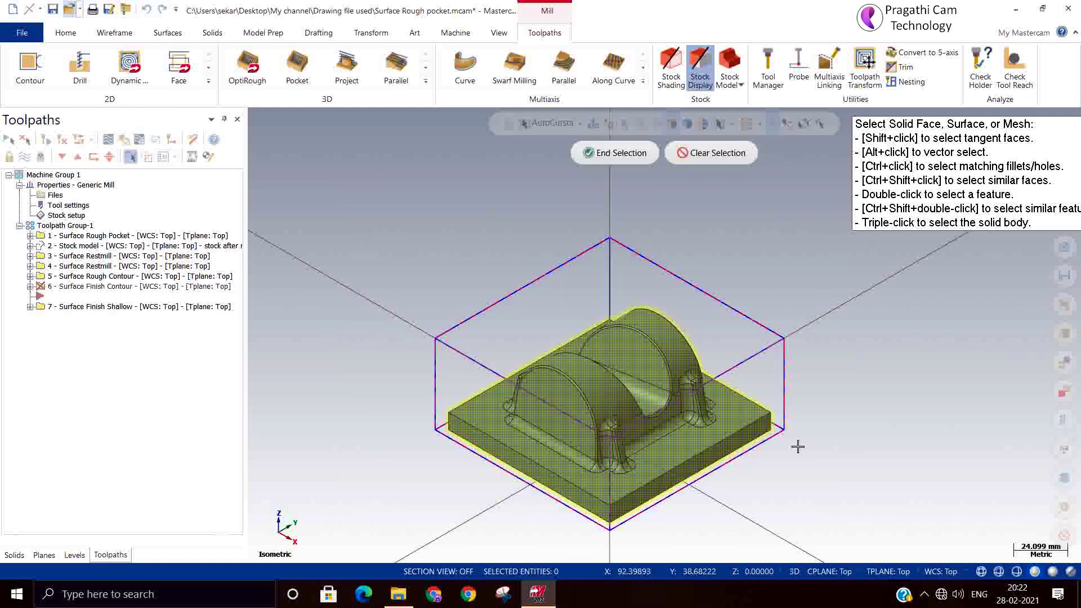
pyautogui.click(611, 154)
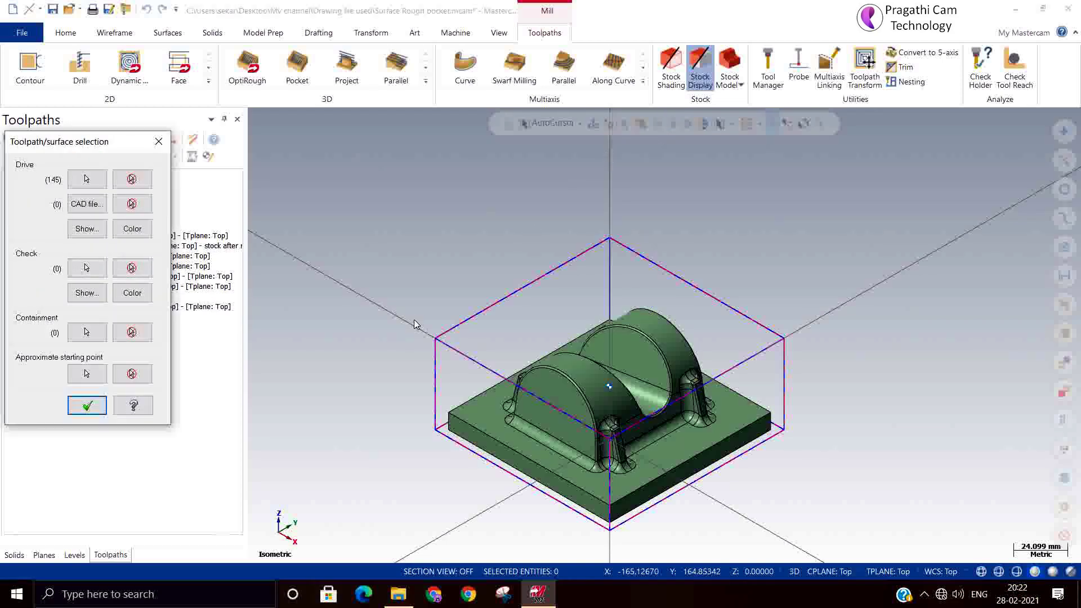
# - Chain the stock box's top outline as the containment boundary
pyautogui.click(86, 333)
pyautogui.click(468, 353)
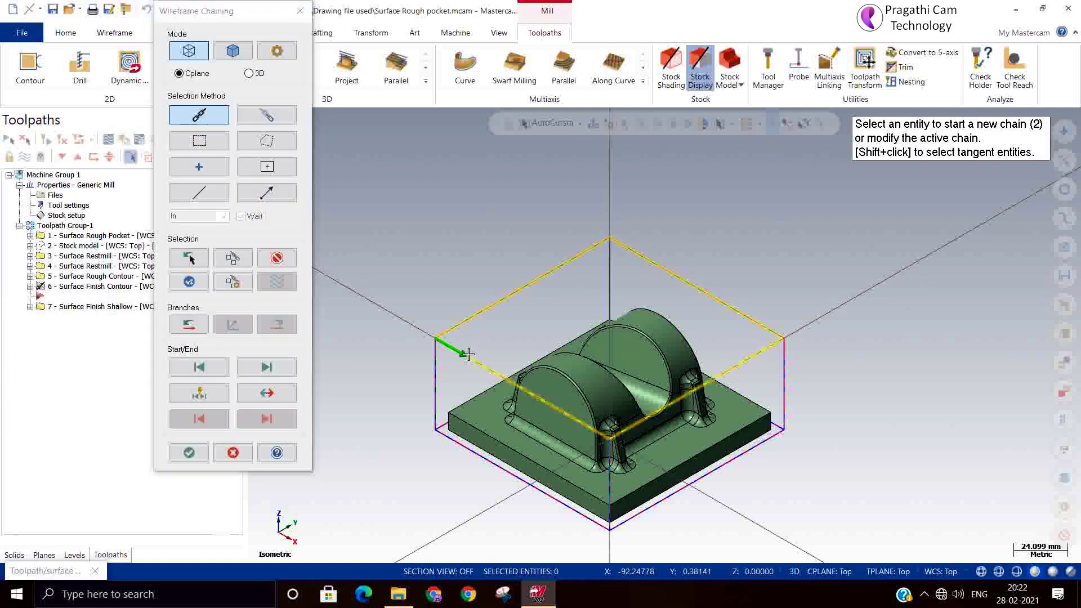
pyautogui.click(193, 452)
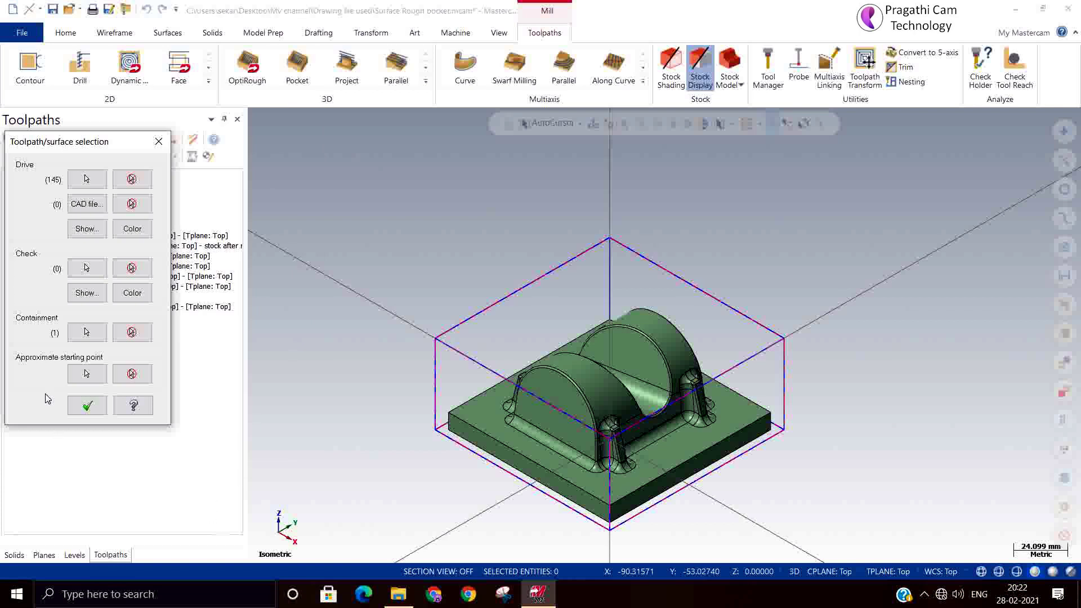
# - Confirm the selections and choose the 6 mm ball-nose tool
pyautogui.click(88, 405)
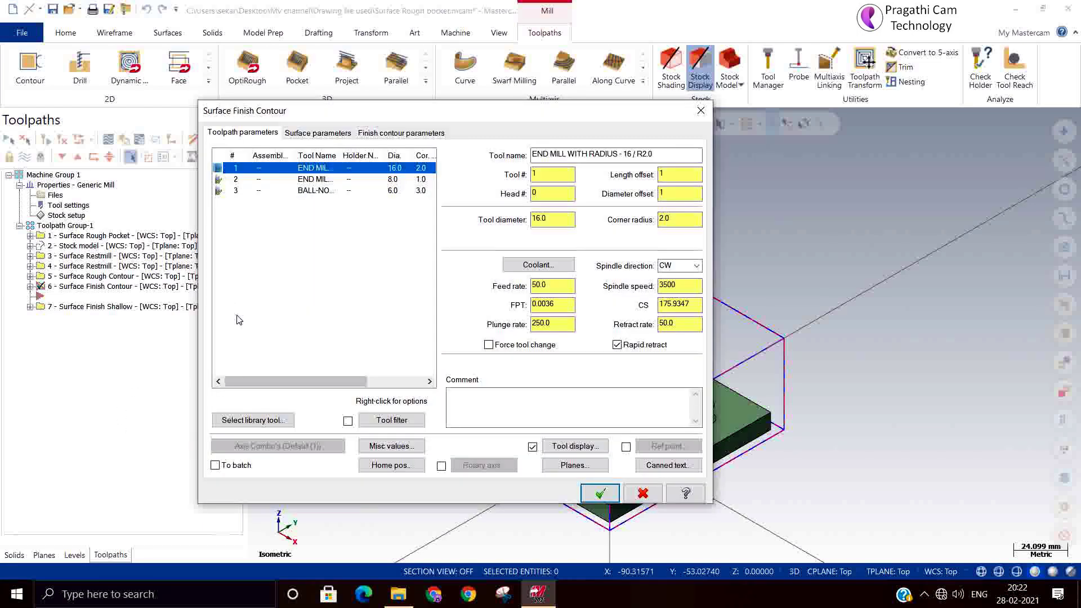
pyautogui.click(333, 191)
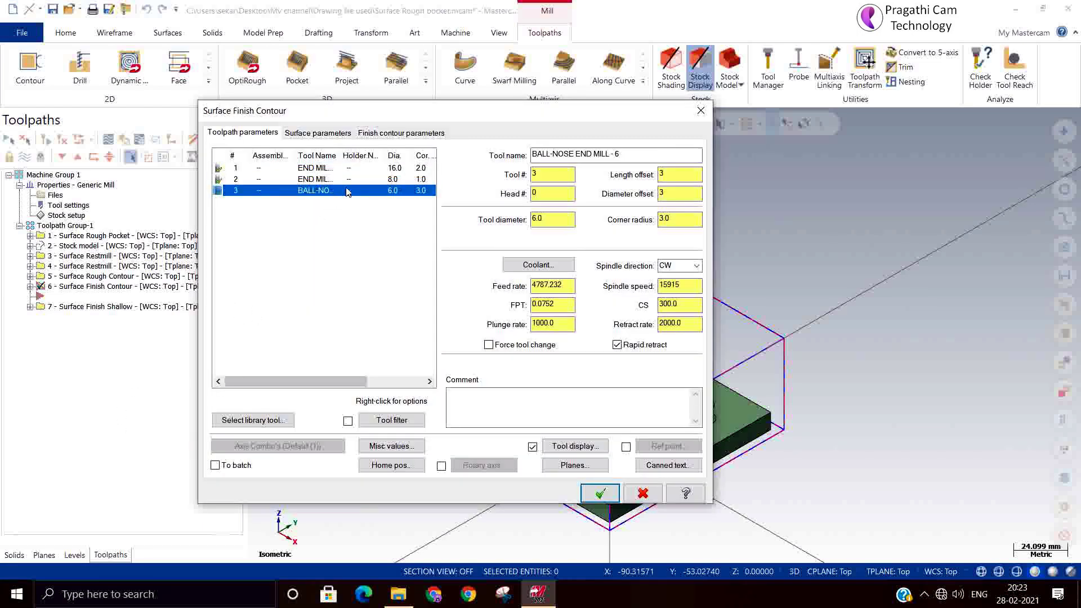
pyautogui.click(332, 133)
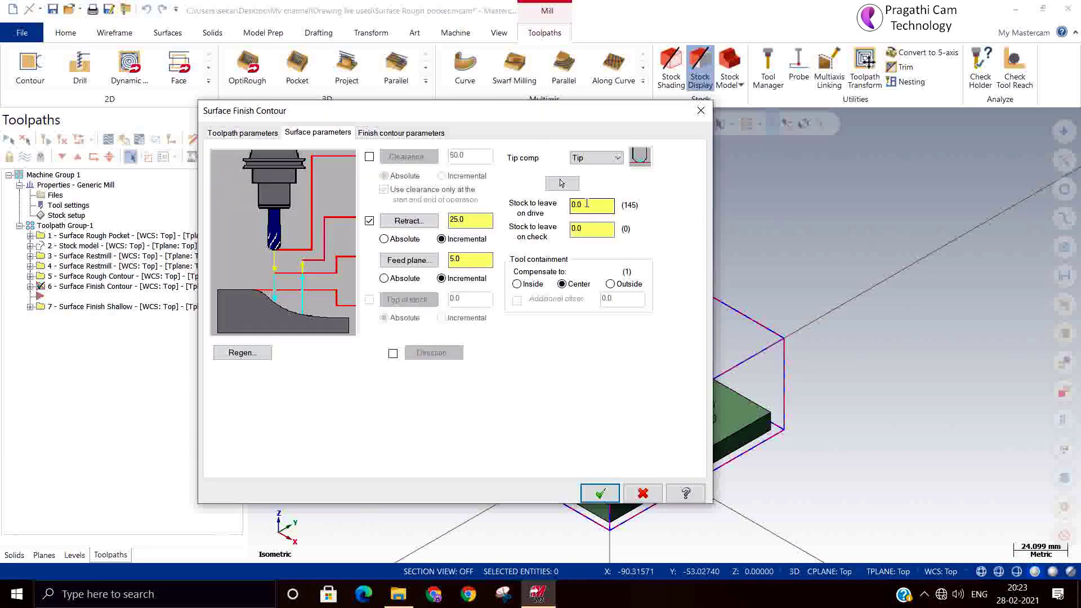
# - Set Zigzag cutting, 0.2 maximum stepdown, optimized cut order and Follow surface transitions
pyautogui.click(420, 137)
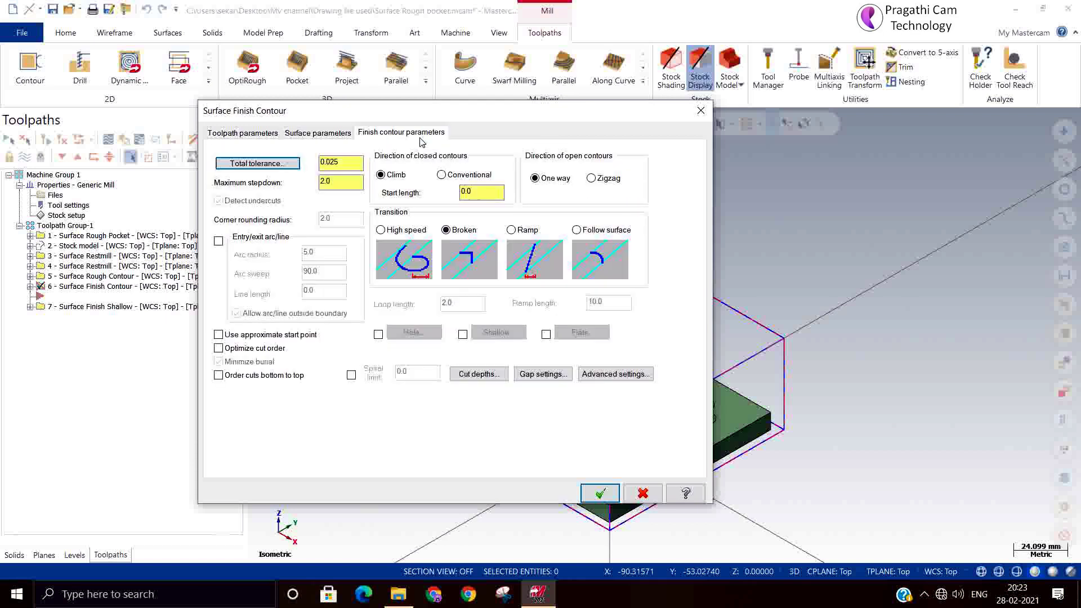
pyautogui.click(600, 181)
pyautogui.doubleClick(337, 184)
pyautogui.write('0.2')
pyautogui.click(219, 348)
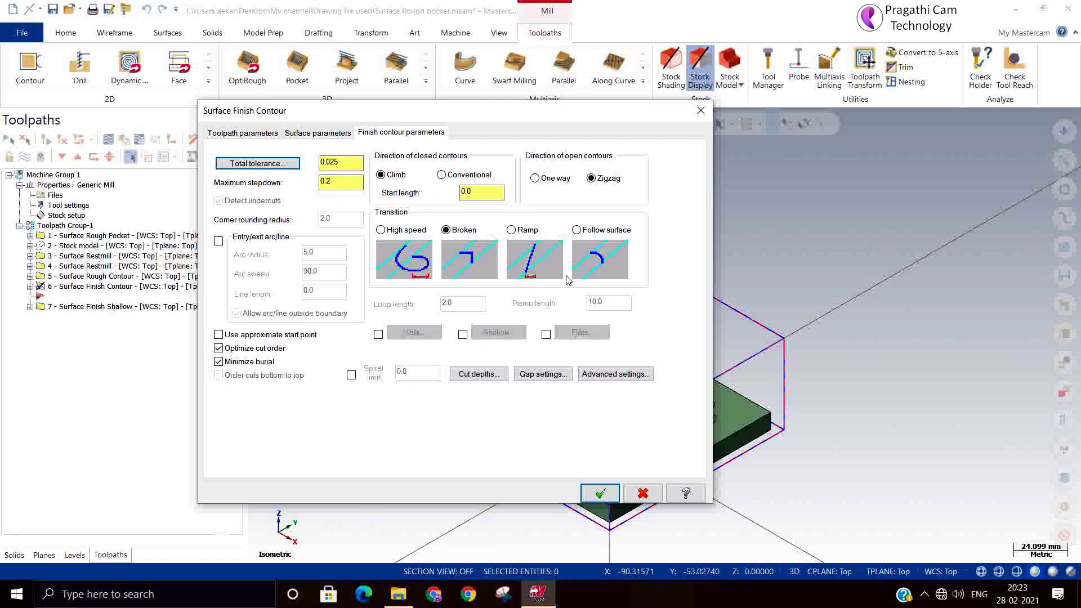
pyautogui.click(586, 232)
pyautogui.click(359, 179)
pyautogui.click(329, 135)
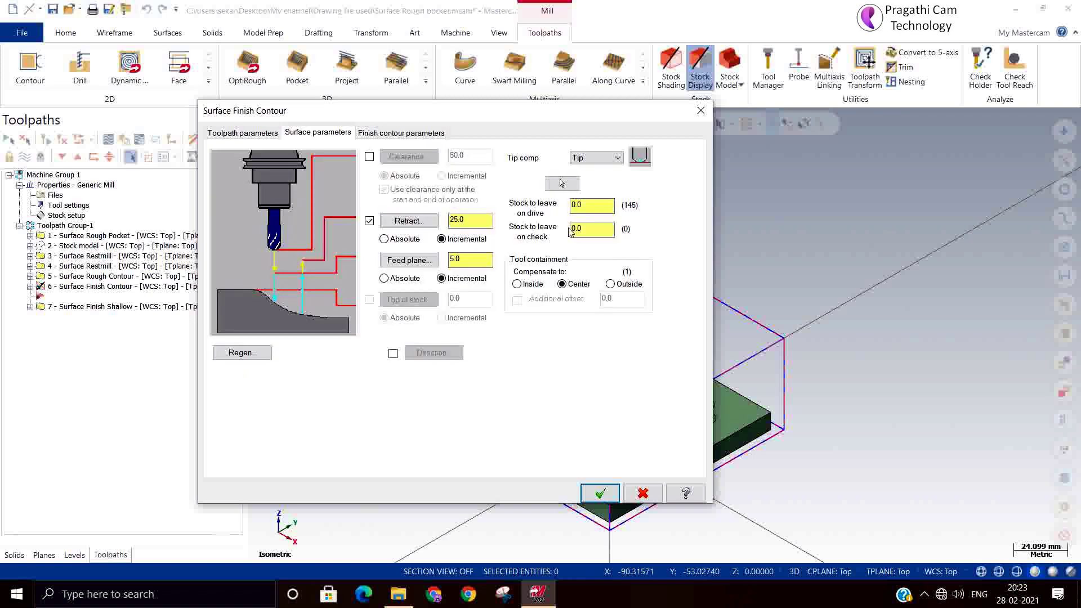
# - Generate the Surface Finish Contour toolpath and expand operation 6 in the Toolpaths tree
pyautogui.click(583, 486)
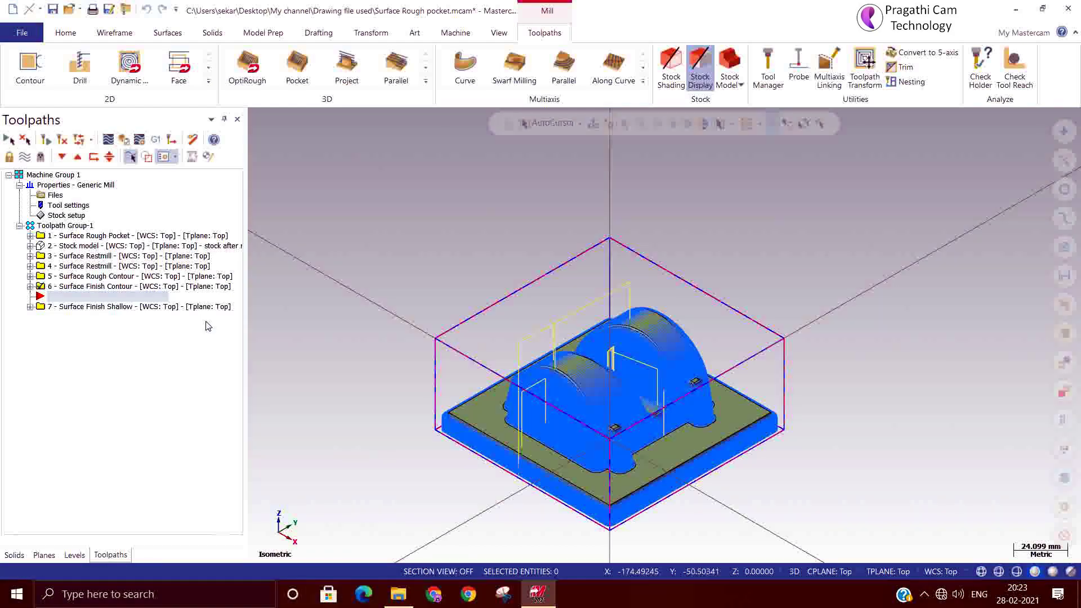
pyautogui.scroll(5, 376, 350)
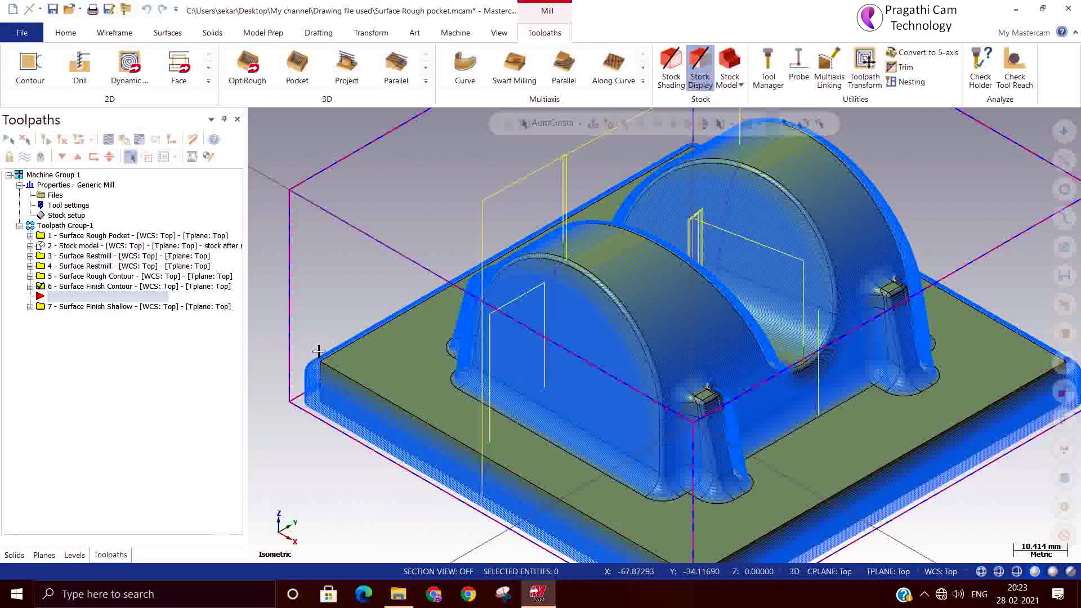
pyautogui.scroll(2, 269, 384)
pyautogui.scroll(1, 270, 384)
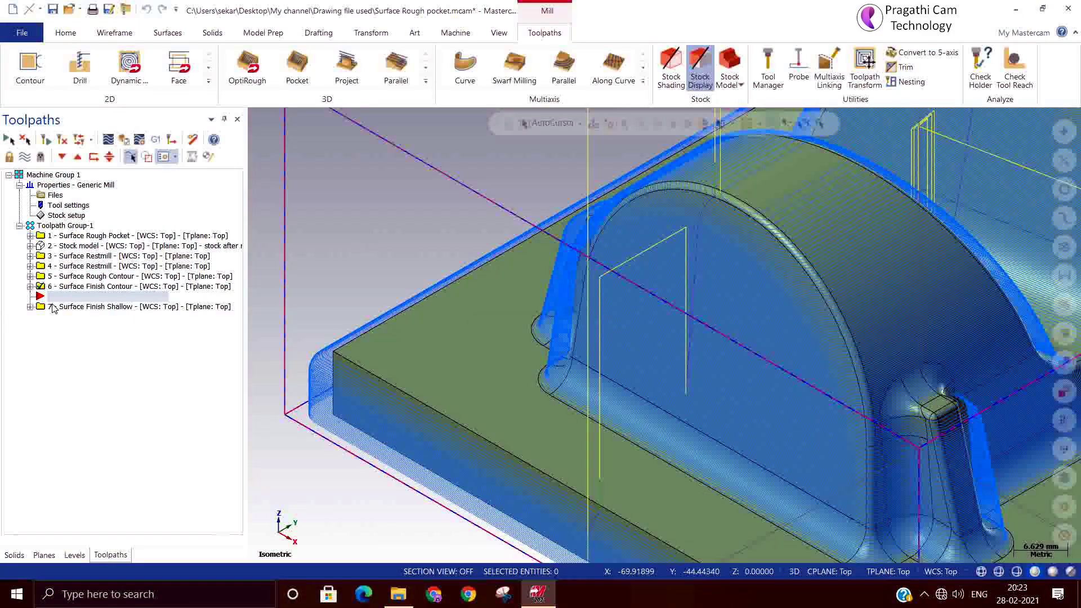
pyautogui.click(31, 287)
# - Set containment Compensate to Inside with an additional offset of 2 and accept
pyautogui.click(57, 297)
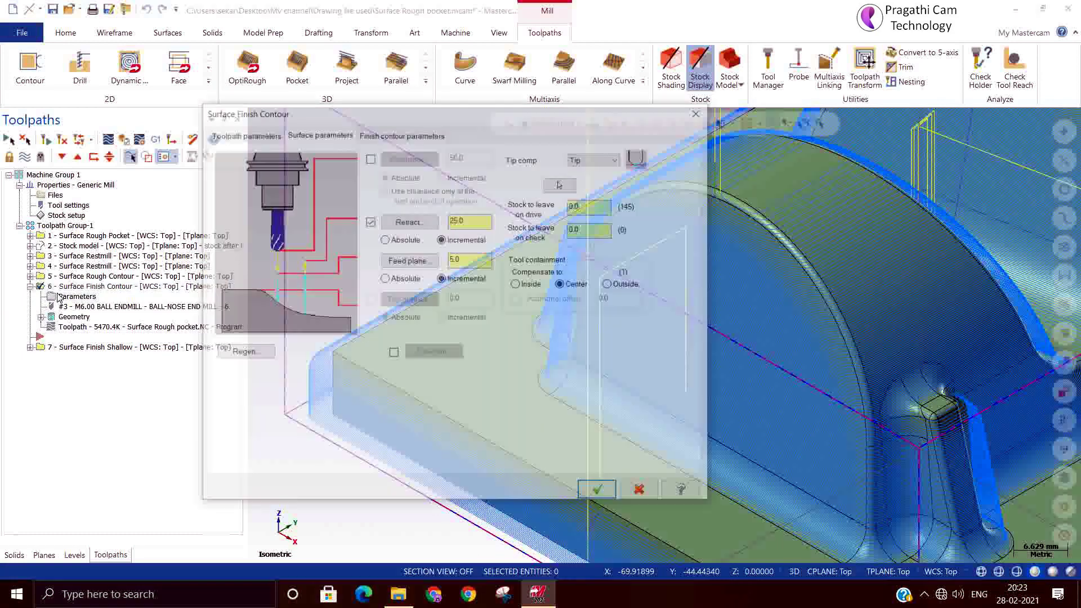
pyautogui.click(532, 284)
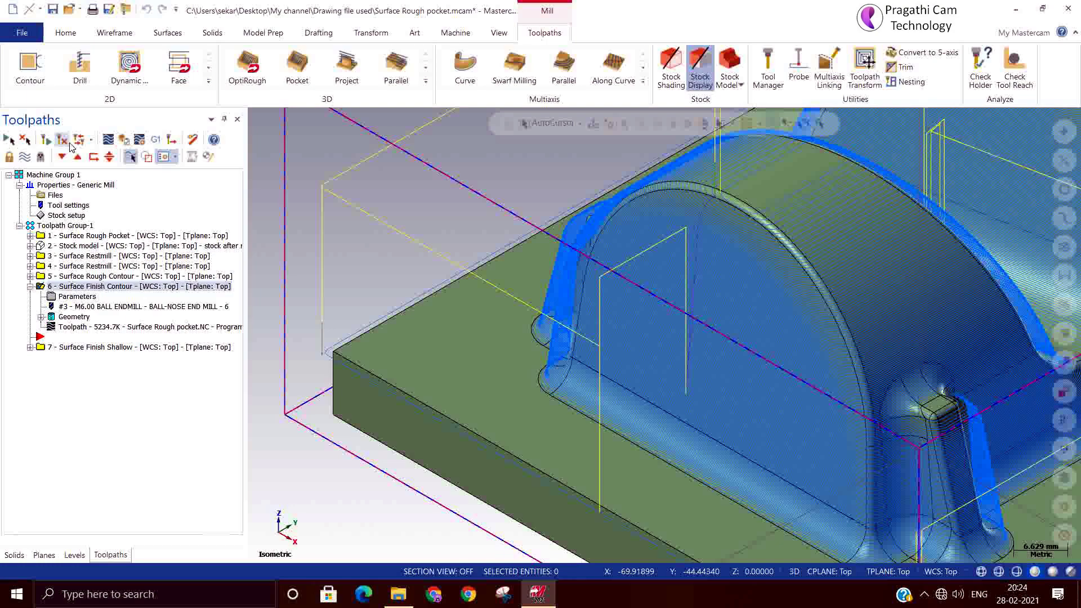
pyautogui.scroll(3, 300, 347)
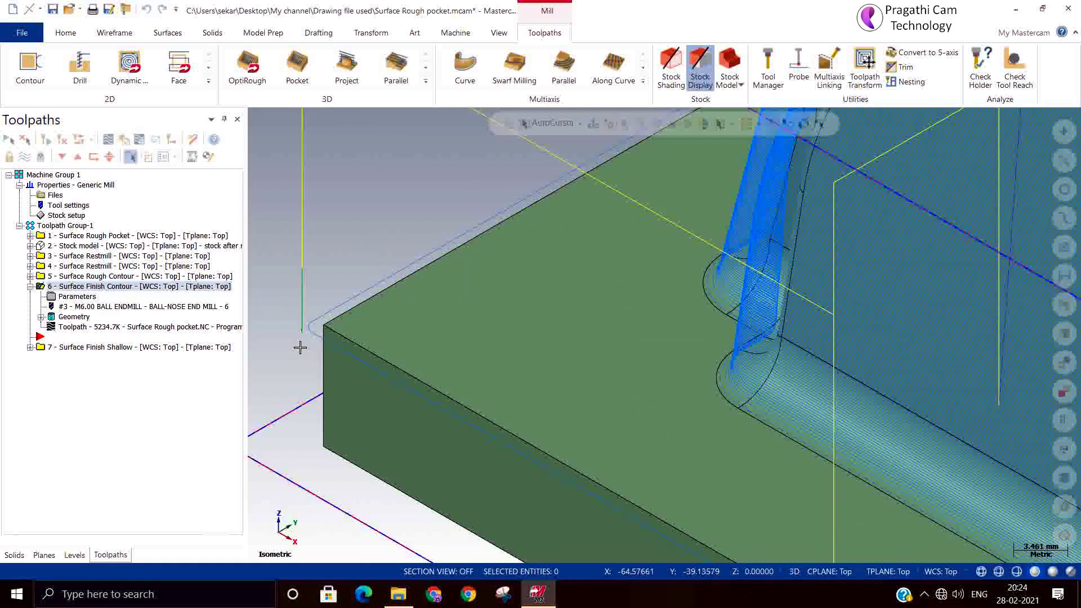
pyautogui.scroll(2, 300, 348)
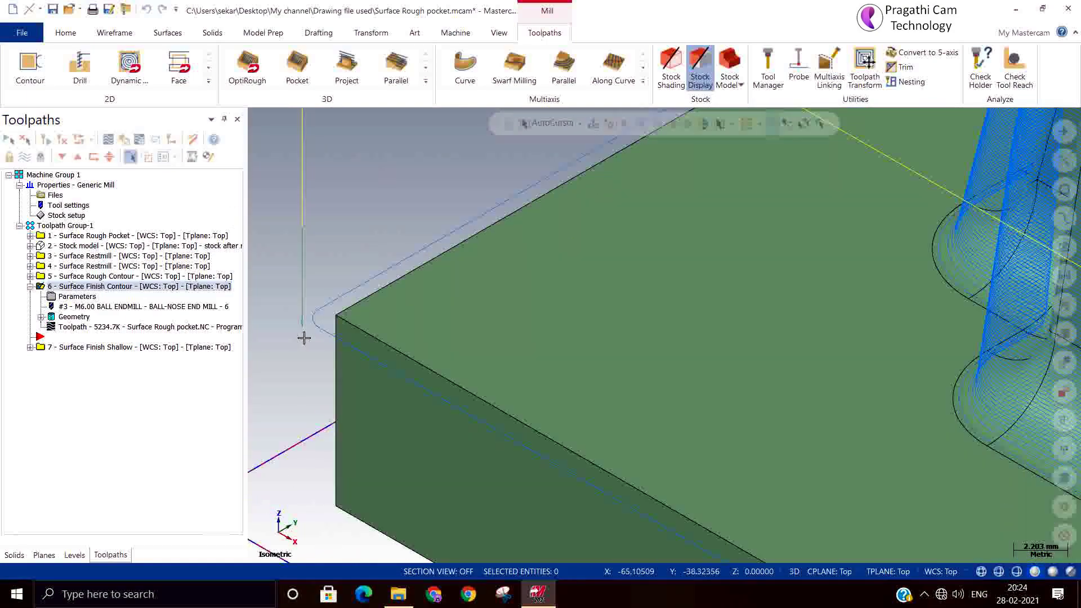
pyautogui.click(77, 299)
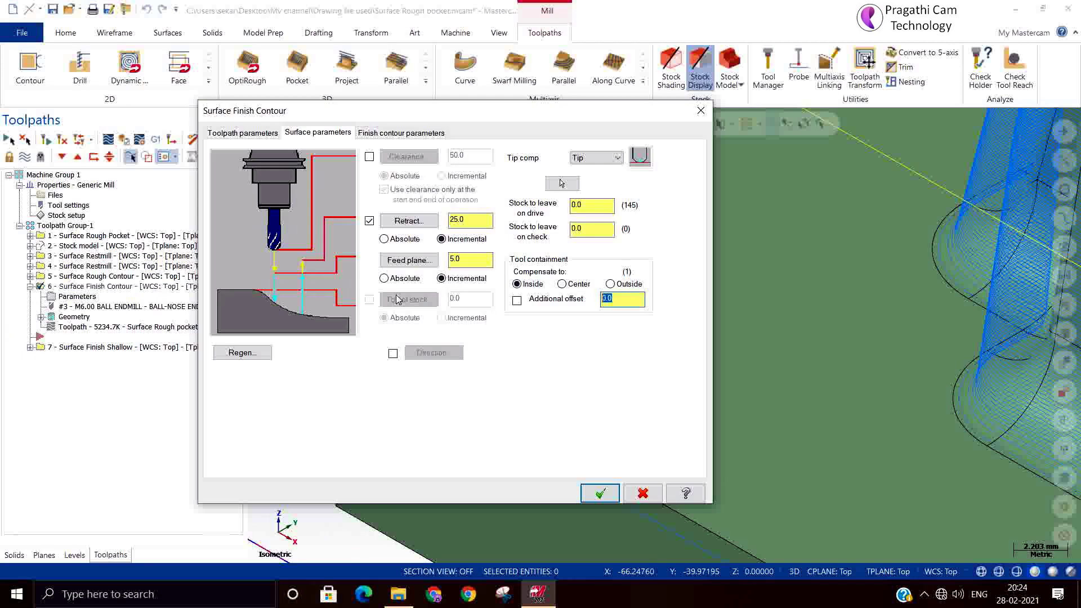
pyautogui.write('2')
pyautogui.click(600, 493)
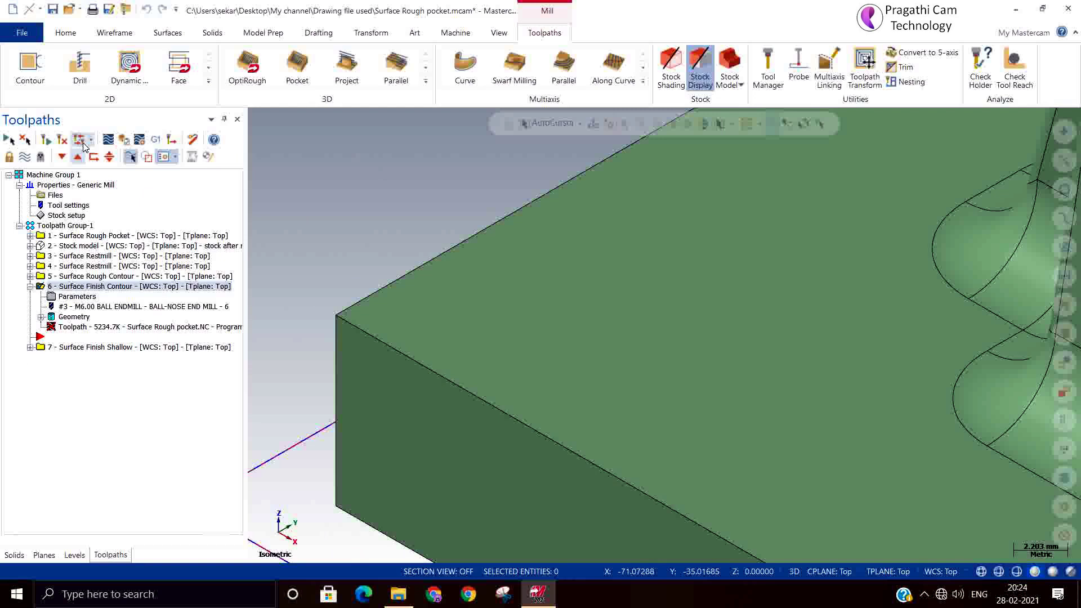
# - Regenerate the Surface Finish Contour toolpath to 5225.2K and orbit to inspect it
pyautogui.click(62, 139)
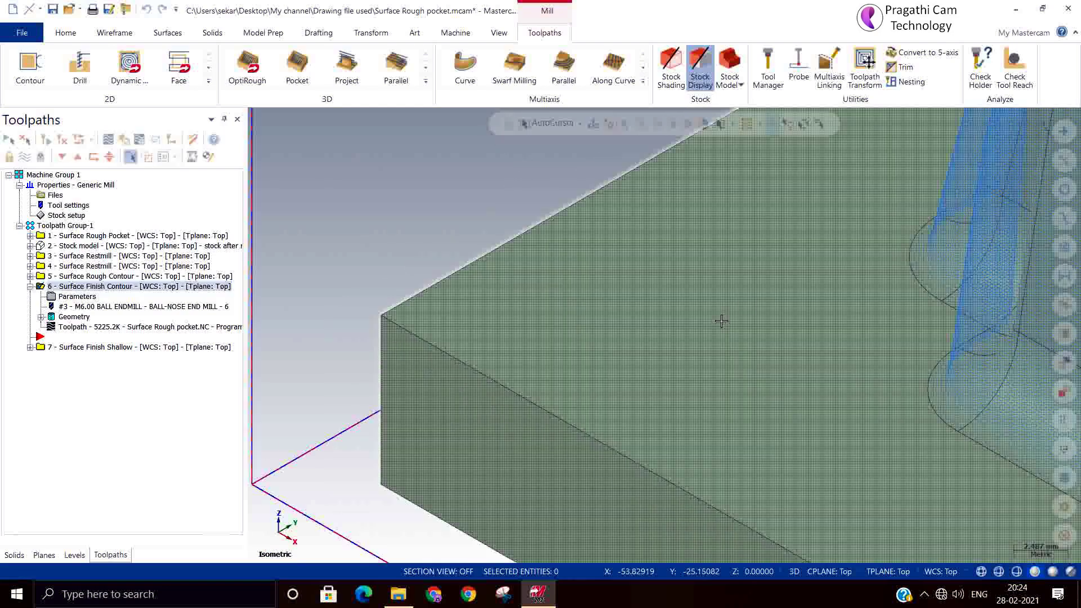
pyautogui.scroll(-3, 704, 325)
pyautogui.scroll(-4, 610, 324)
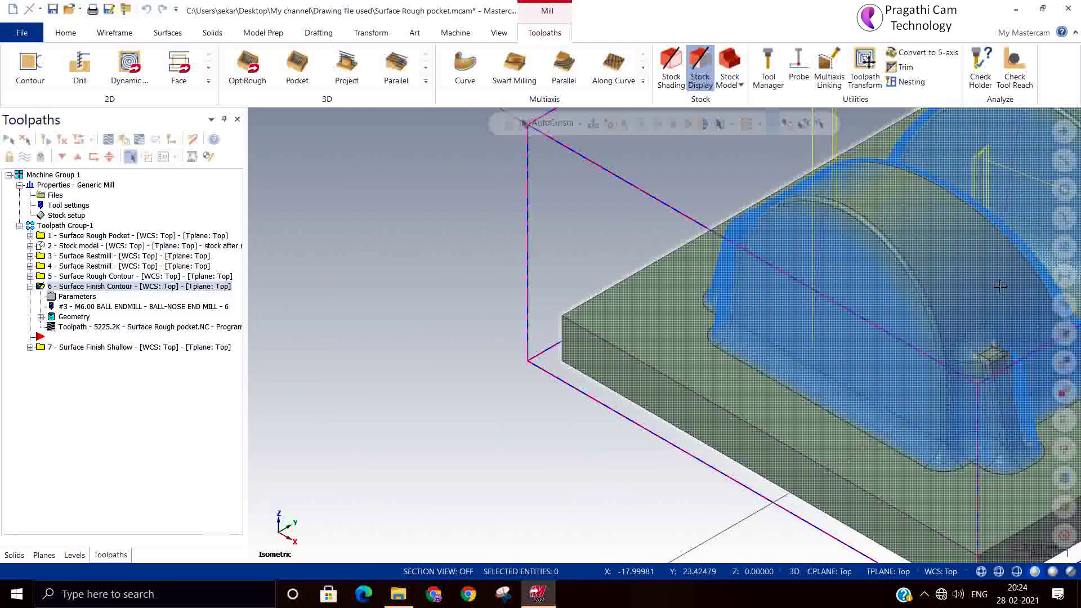
pyautogui.moveTo(620, 321); pyautogui.dragTo(894, 297, button='middle')
pyautogui.scroll(6, 893, 298)
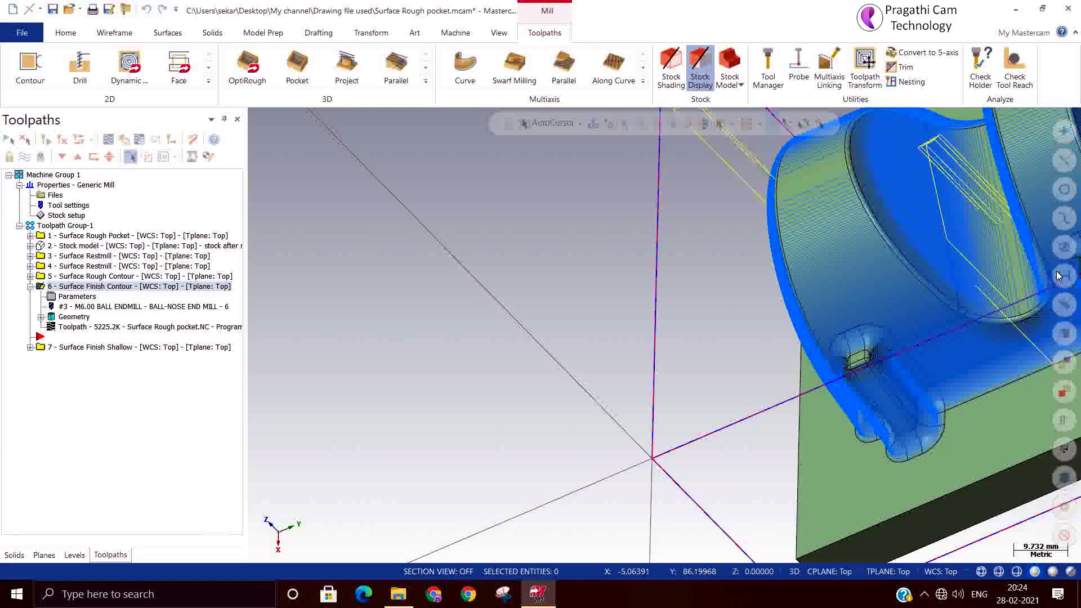
pyautogui.scroll(5, 958, 292)
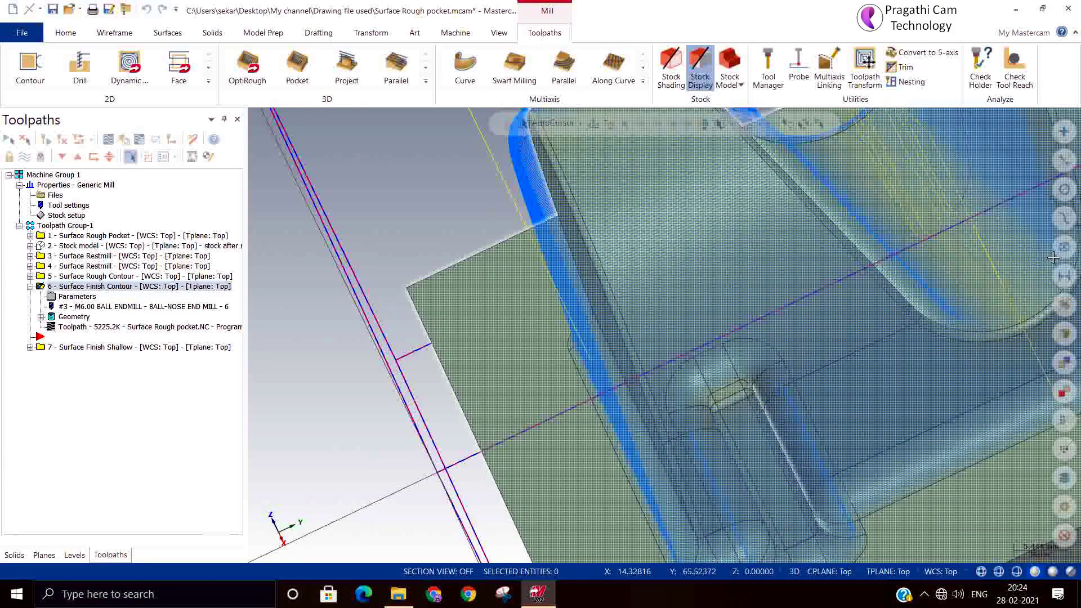
pyautogui.scroll(-5, 877, 290)
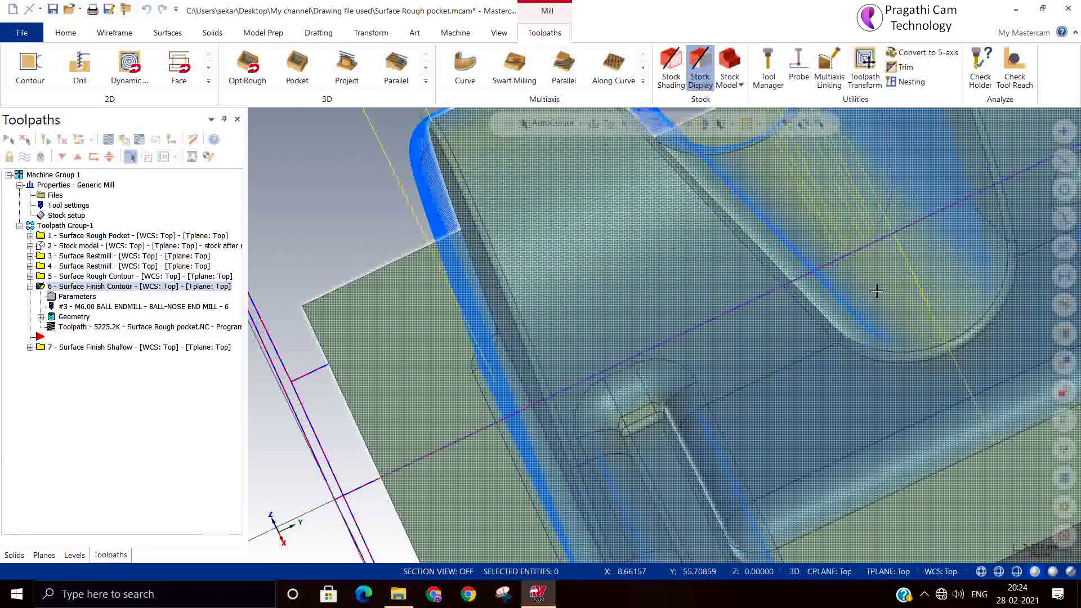
pyautogui.moveTo(877, 290); pyautogui.dragTo(704, 207, button='middle')
pyautogui.moveTo(688, 343); pyautogui.dragTo(717, 312, button='middle')
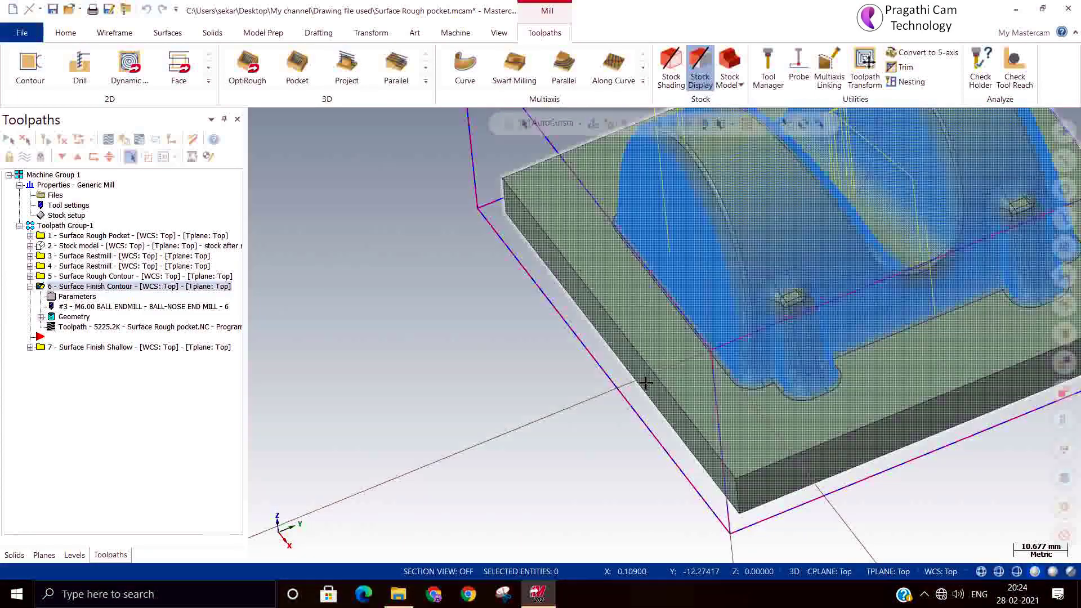
pyautogui.scroll(-3, 645, 382)
# - Return to the Isometric (WCS) view and expand operation 5, Surface Rough Contour
pyautogui.rightClick(411, 245)
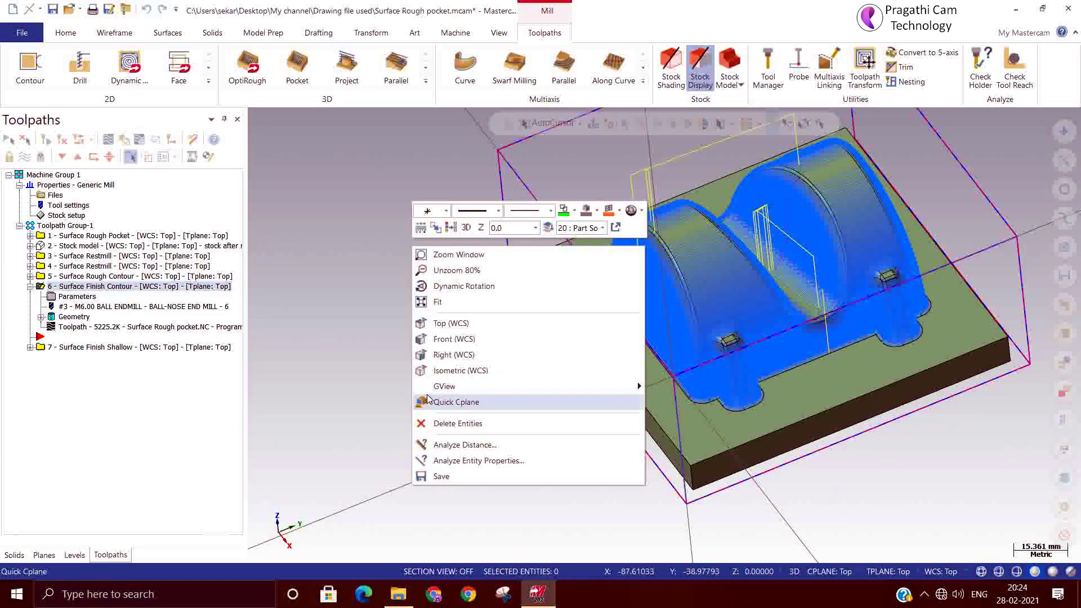
pyautogui.click(454, 371)
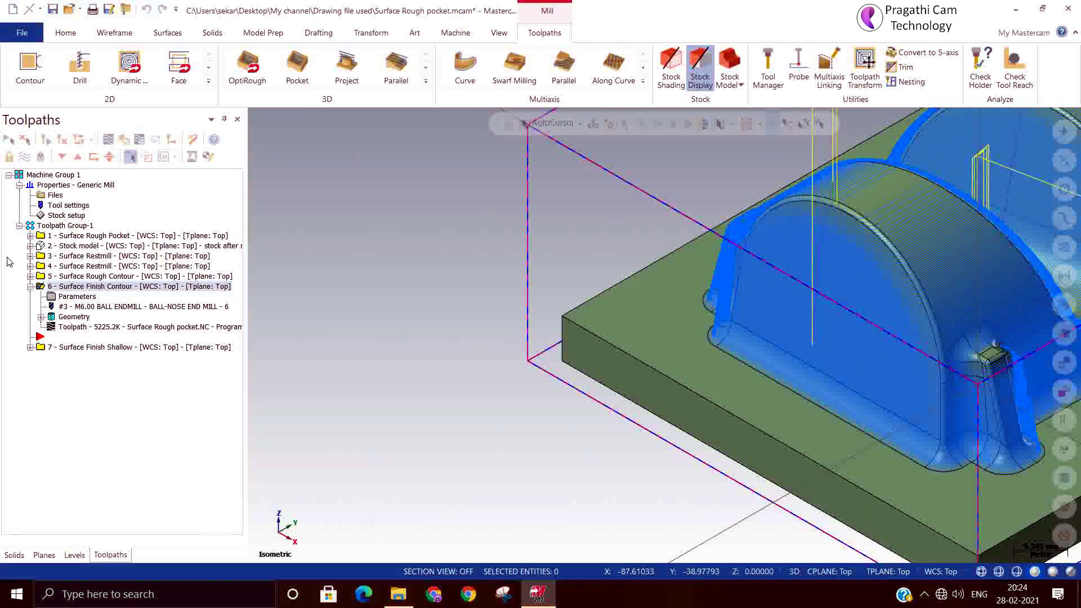
pyautogui.click(31, 276)
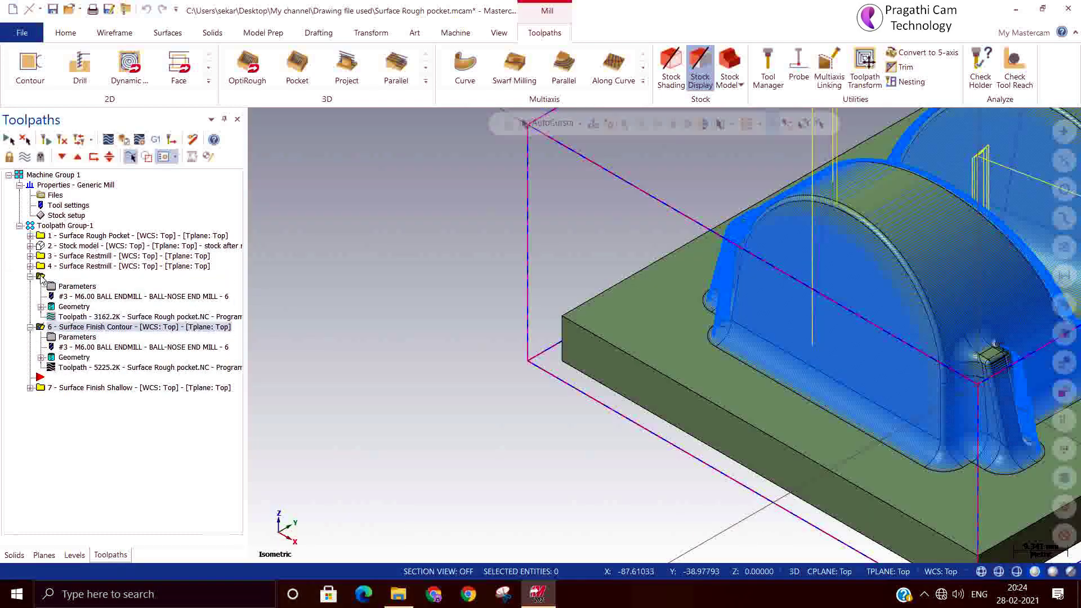
# - Review the Surface Rough Contour's Surface parameters and close them without changes
pyautogui.click(73, 286)
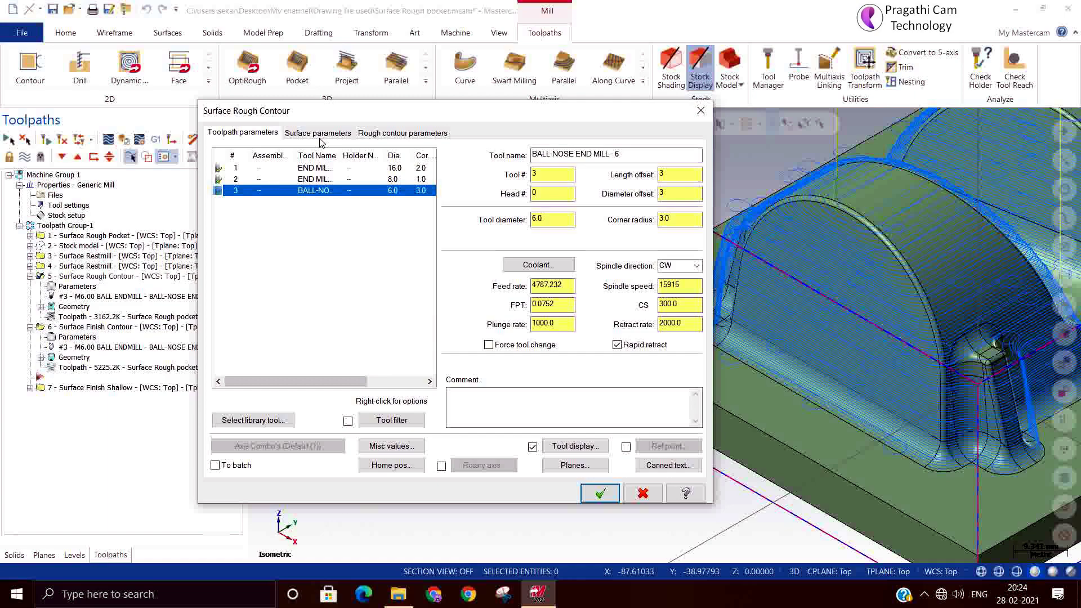
pyautogui.click(319, 133)
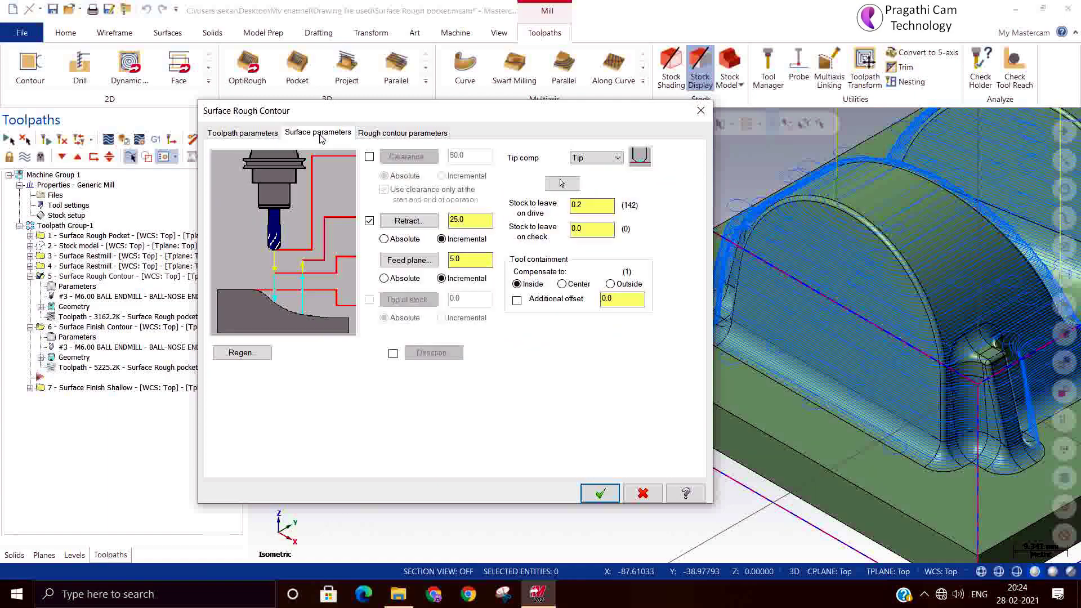
pyautogui.click(599, 493)
pyautogui.scroll(-3, 458, 272)
pyautogui.scroll(3, 880, 282)
pyautogui.scroll(5, 880, 283)
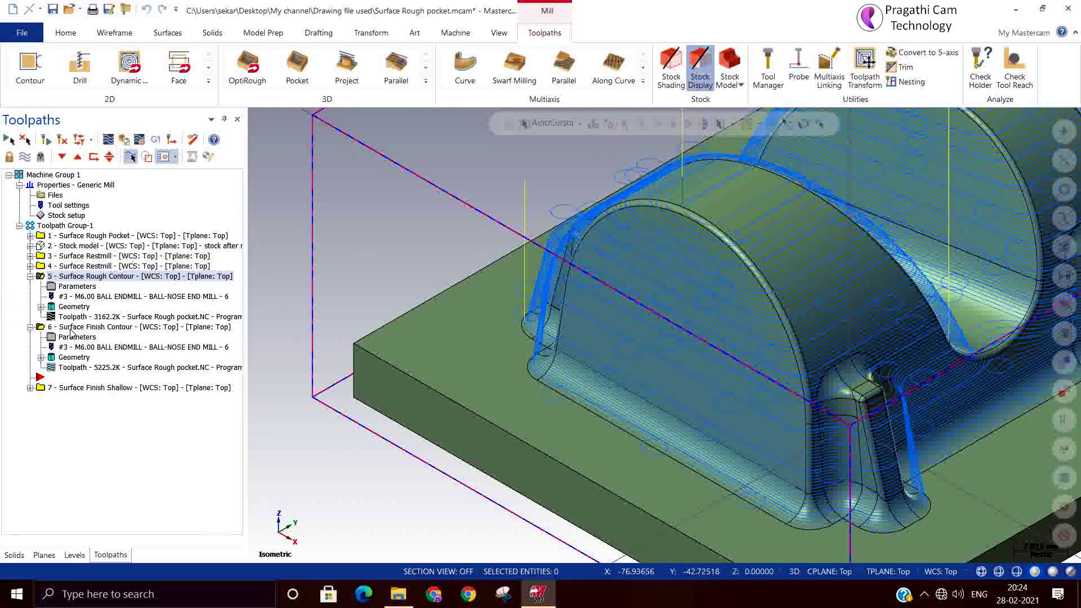
# - Display the Surface Finish Contour, orbit to inspect its passes, and reopen its parameters
pyautogui.click(75, 327)
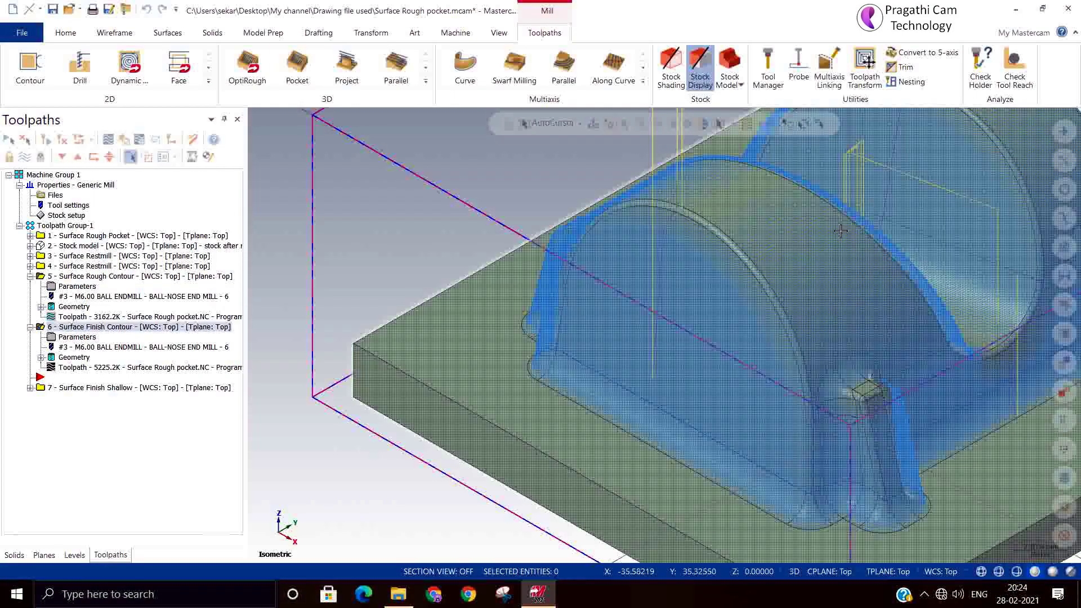
pyautogui.moveTo(563, 249); pyautogui.dragTo(749, 251, button='middle')
pyautogui.scroll(8, 749, 250)
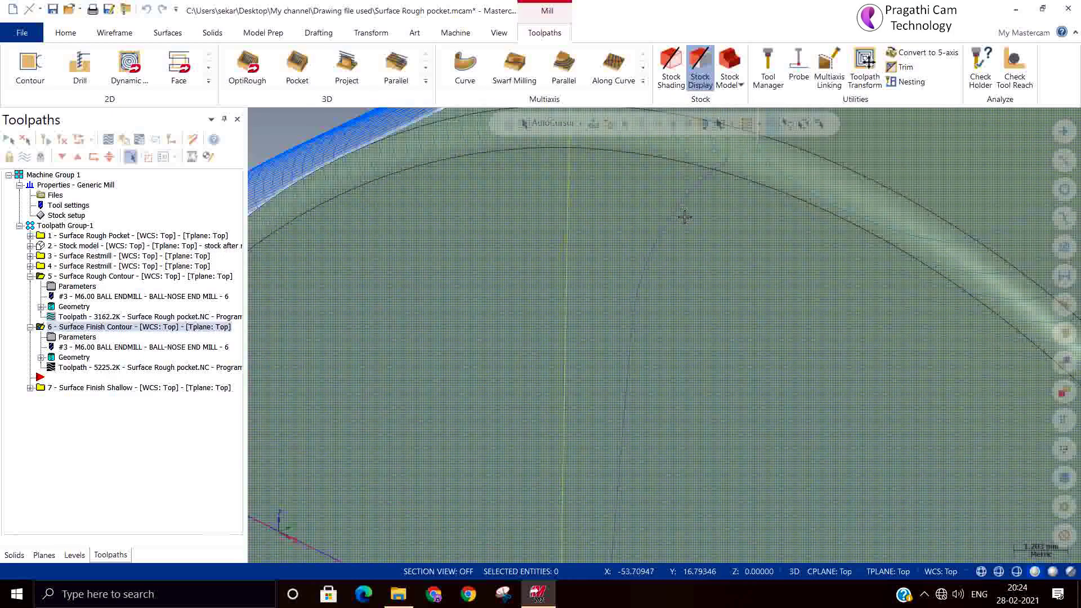
pyautogui.moveTo(685, 217)
pyautogui.mouseDown(button='middle')
pyautogui.moveTo(611, 223)
pyautogui.moveTo(625, 273)
pyautogui.moveTo(656, 273)
pyautogui.moveTo(647, 296)
pyautogui.moveTo(645, 277)
pyautogui.mouseUp(button='middle')
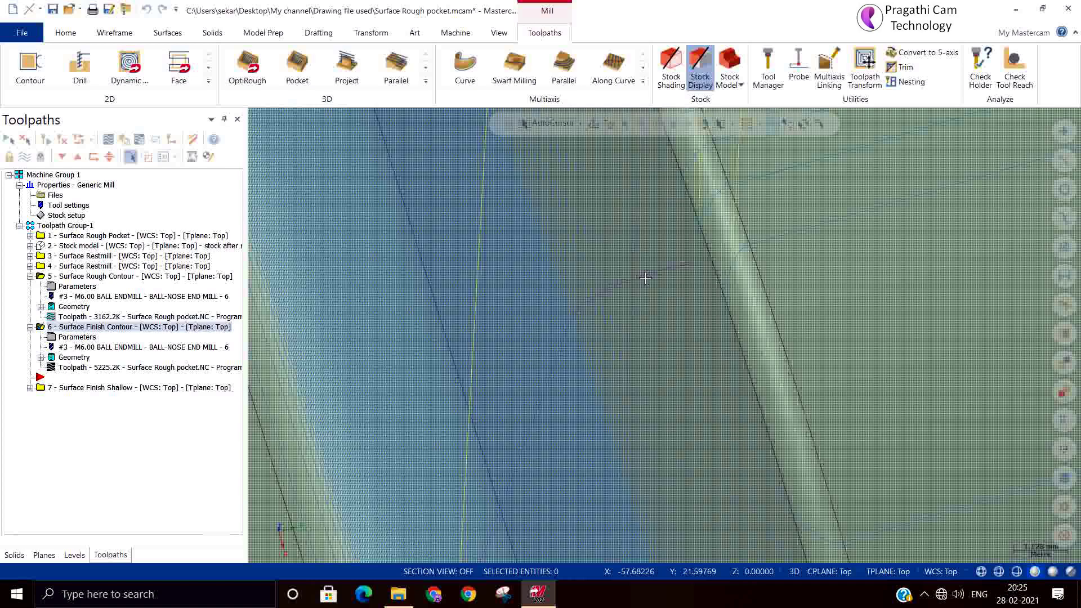
pyautogui.moveTo(646, 278); pyautogui.dragTo(631, 309, button='middle')
pyautogui.click(85, 338)
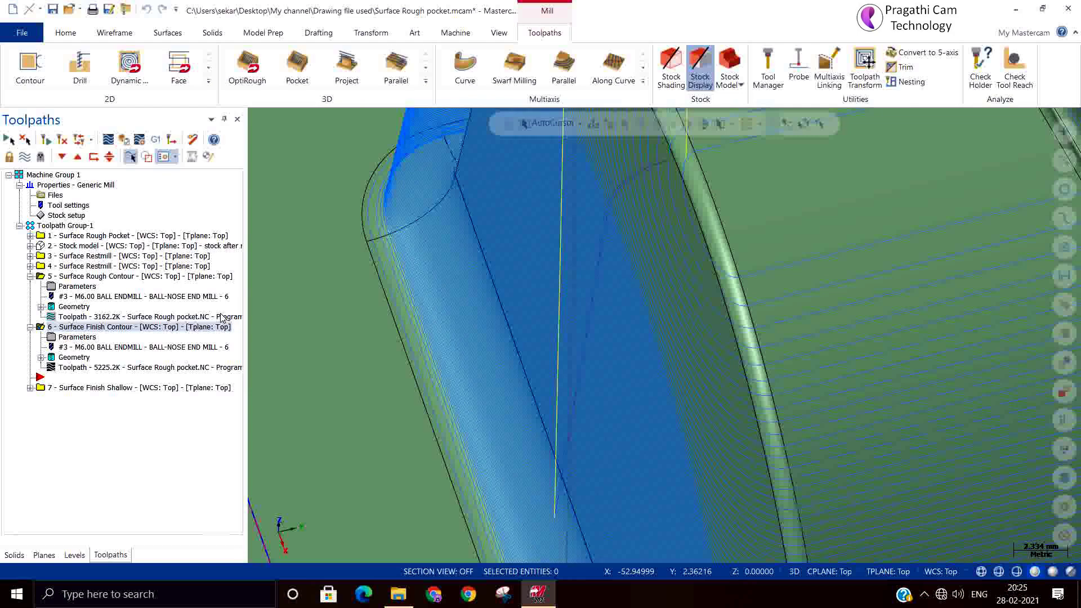
# - Accept the high speed transition finish contour settings and regenerate the toolpath to 7210.3K
pyautogui.click(417, 134)
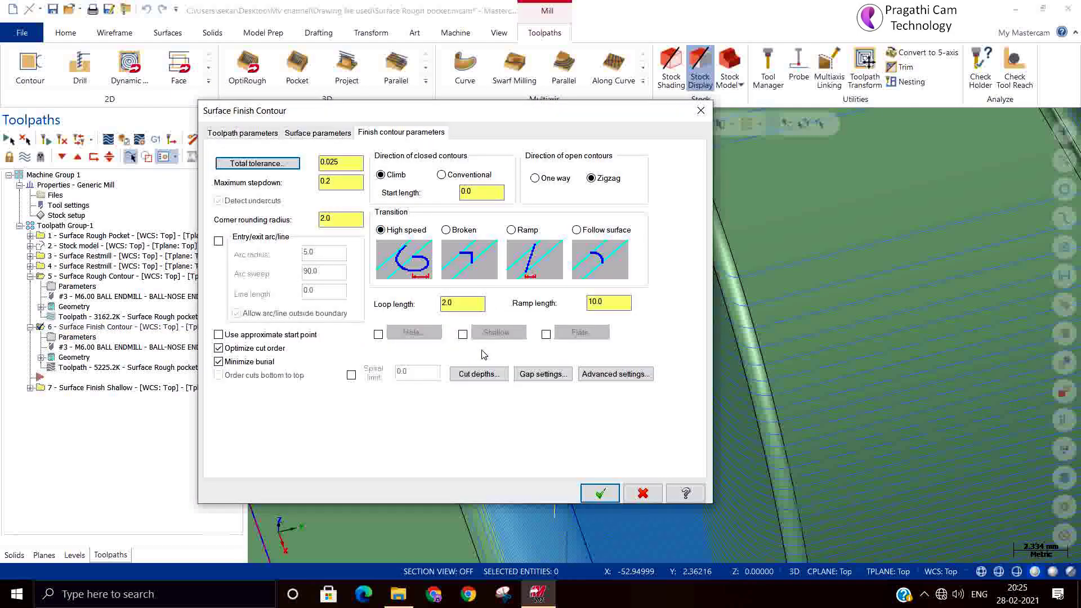
pyautogui.click(600, 493)
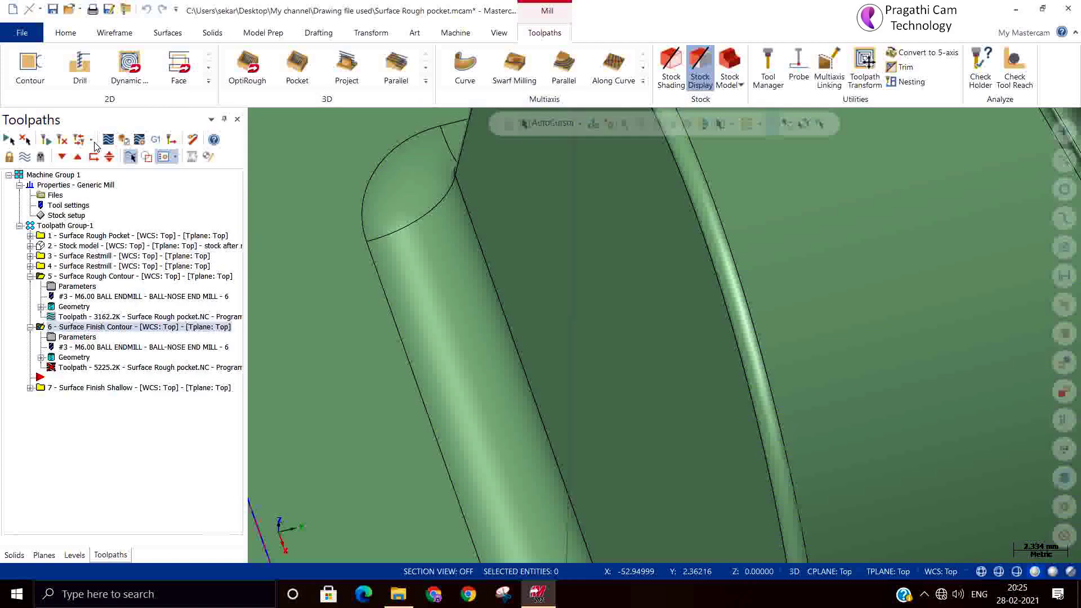
pyautogui.click(64, 140)
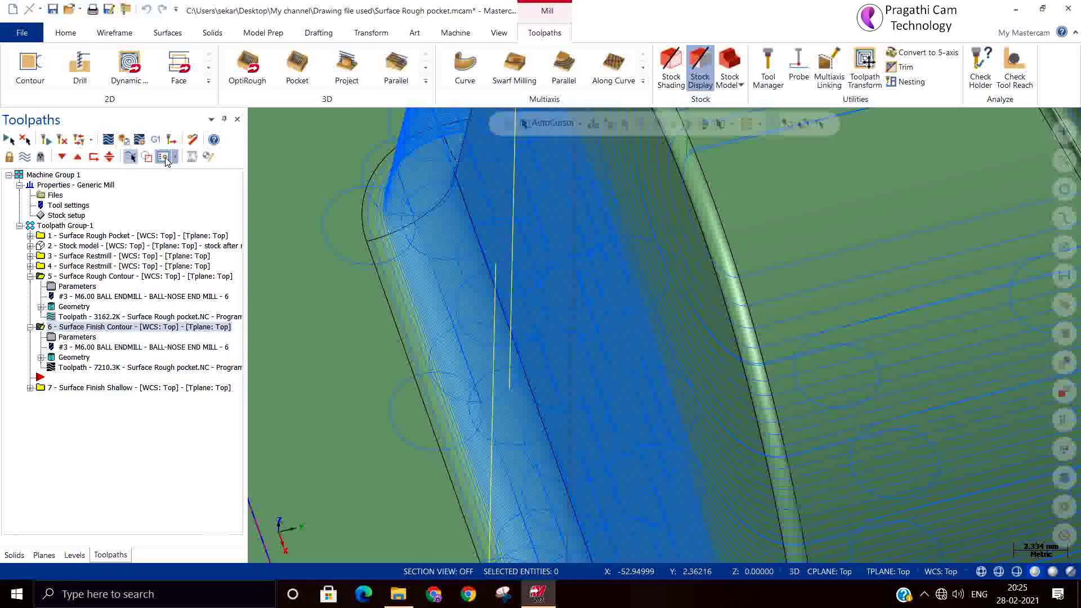
# - Orbit and zoom to inspect the finish contour passes, then return to the isometric view
pyautogui.moveTo(428, 186); pyautogui.dragTo(713, 107, button='middle')
pyautogui.scroll(-5, 352, 156)
pyautogui.scroll(-5, 294, 193)
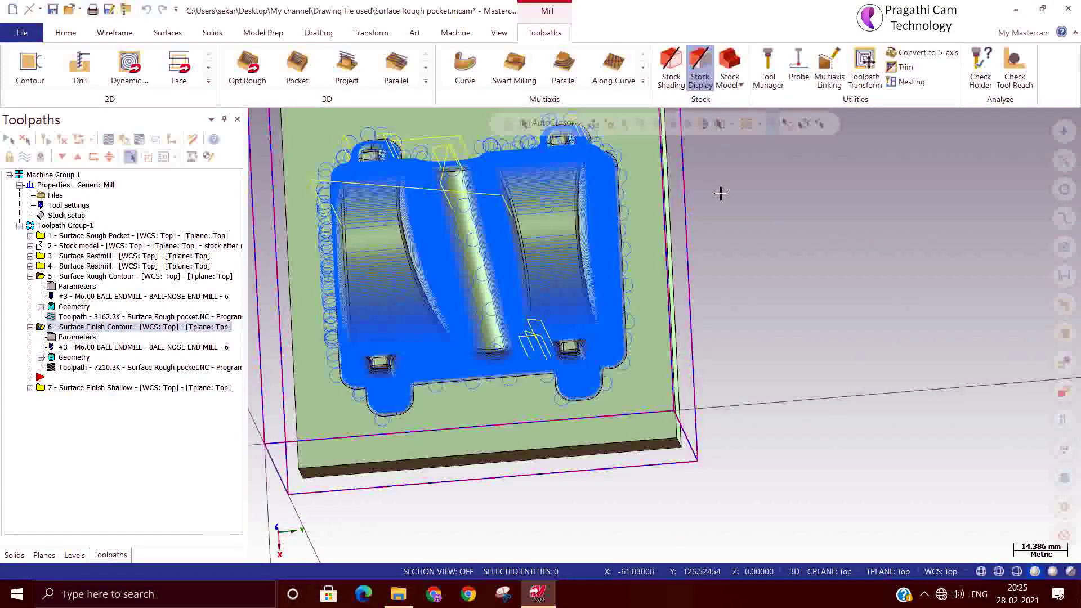
pyautogui.rightClick(787, 220)
pyautogui.click(806, 347)
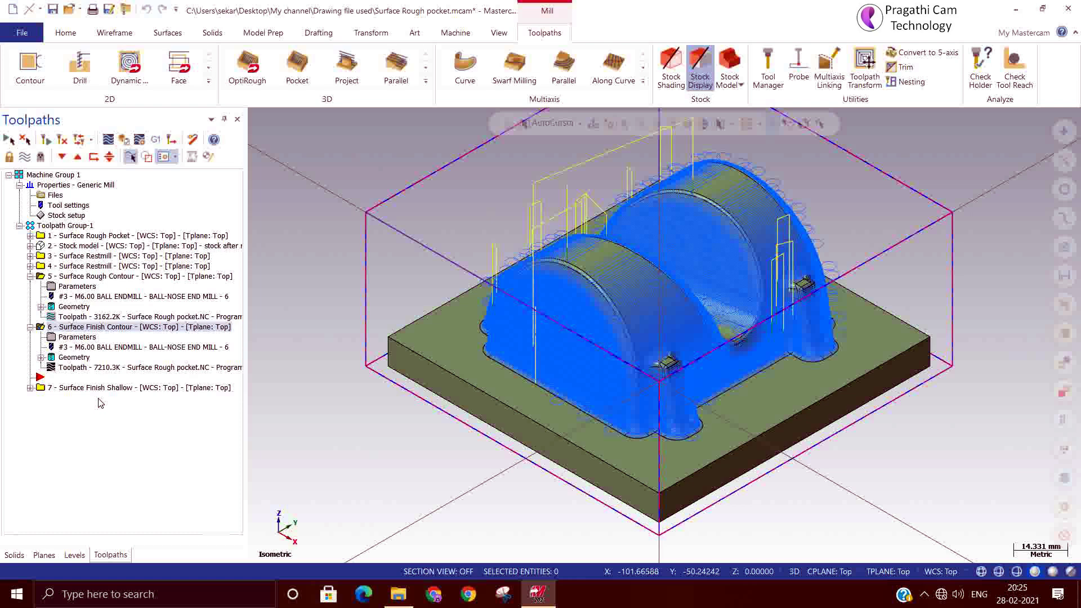
pyautogui.click(31, 388)
pyautogui.click(58, 407)
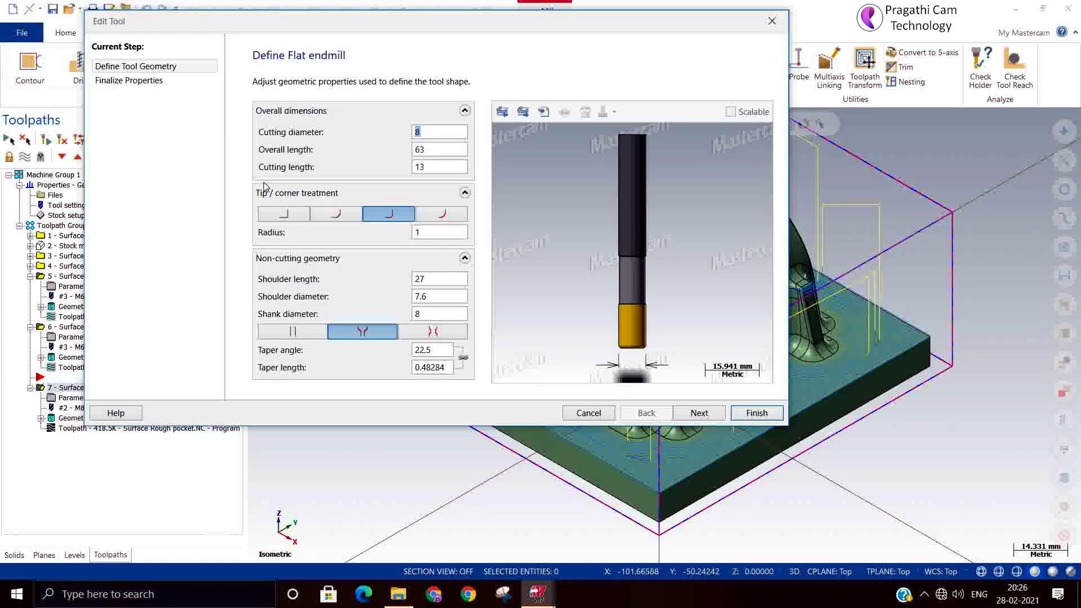
pyautogui.click(758, 414)
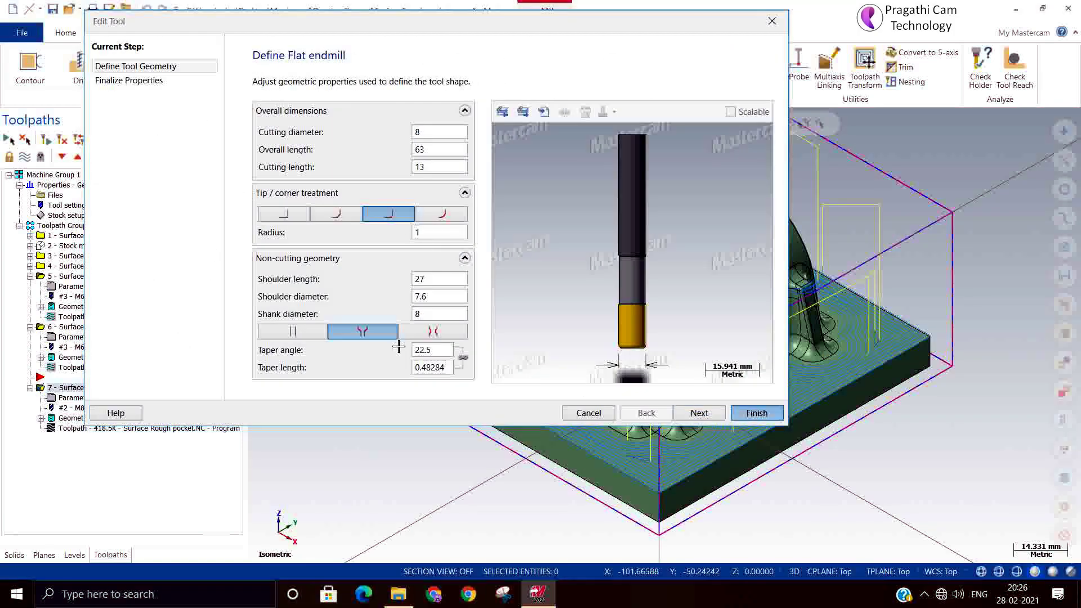
pyautogui.click(181, 274)
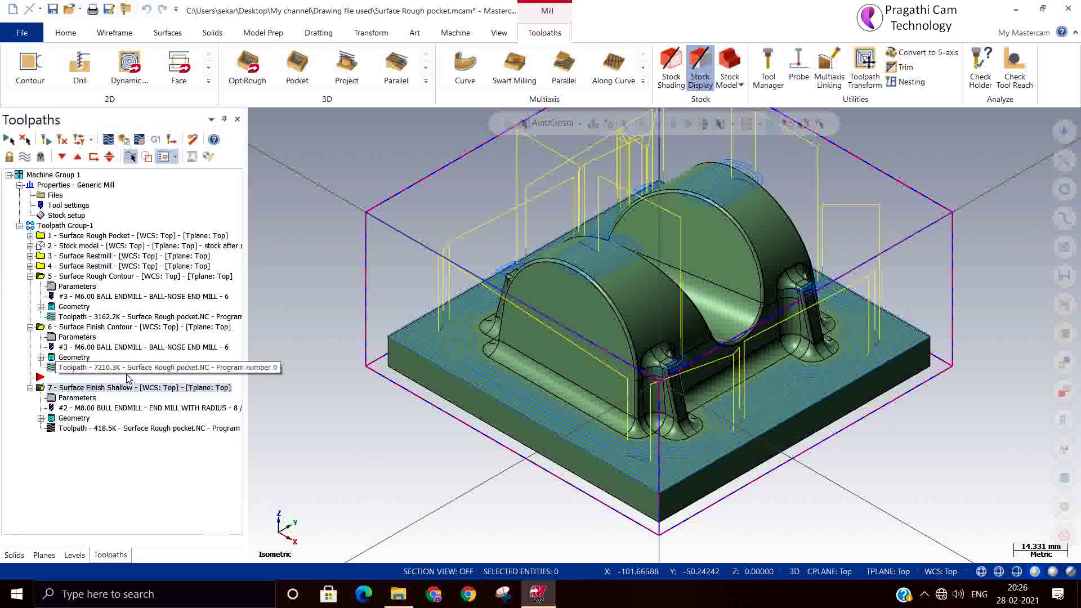
pyautogui.click(228, 397)
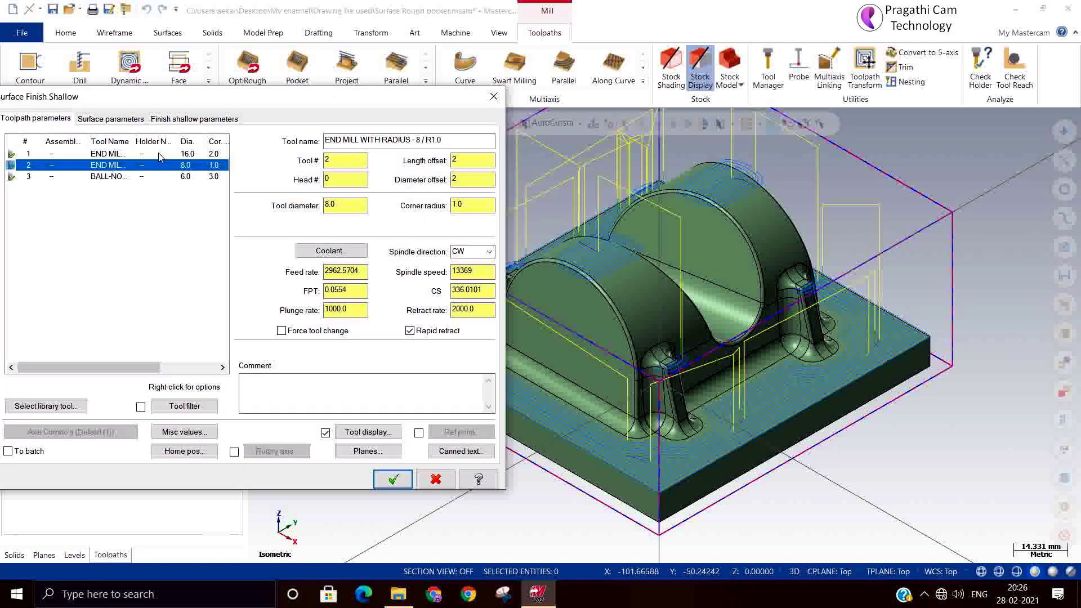
pyautogui.click(112, 119)
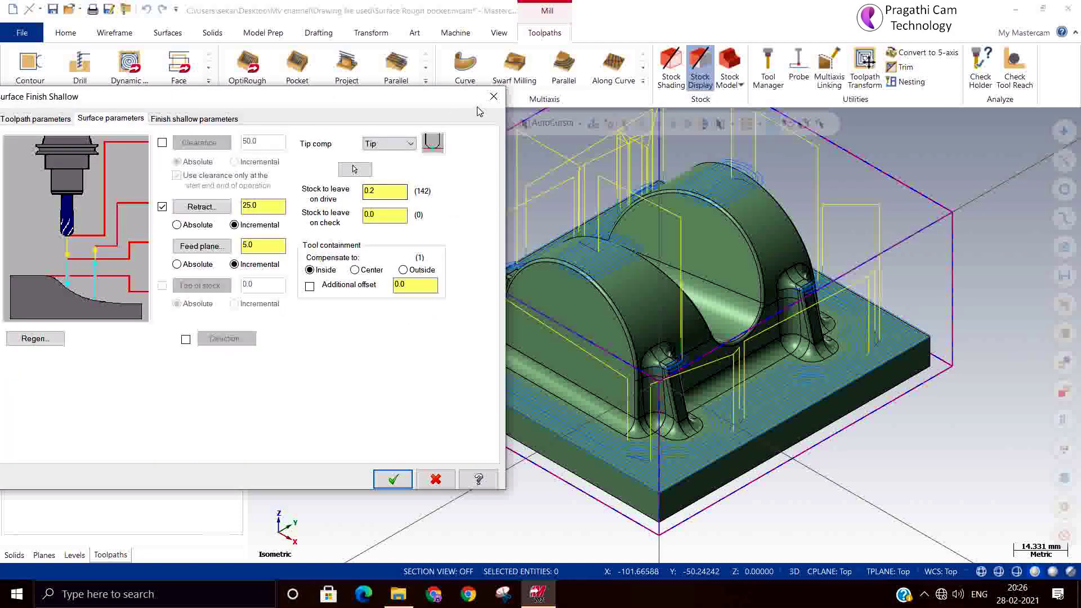
pyautogui.click(494, 96)
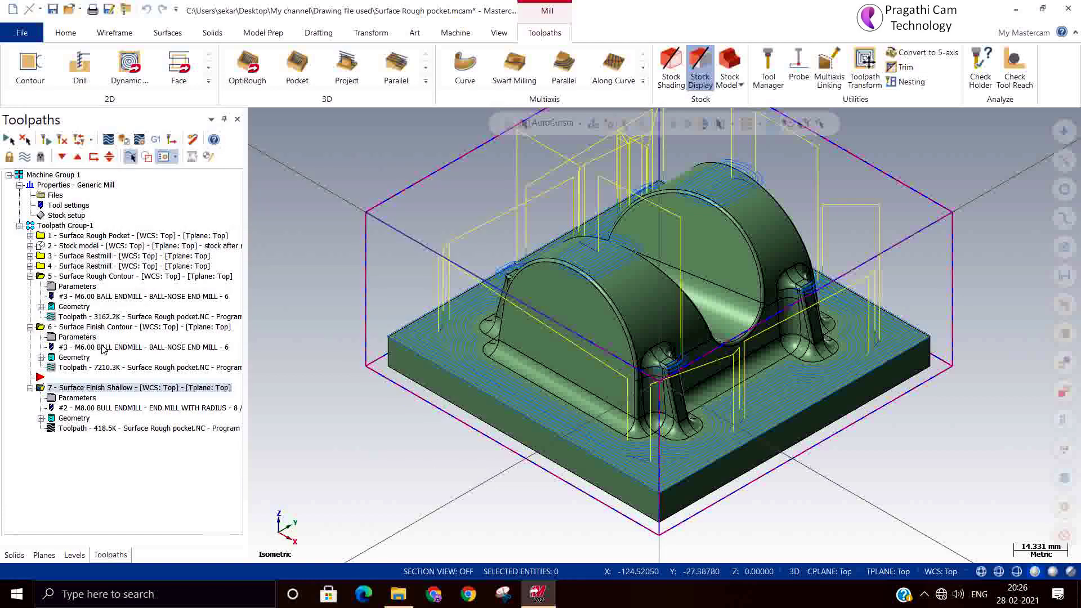
pyautogui.click(31, 388)
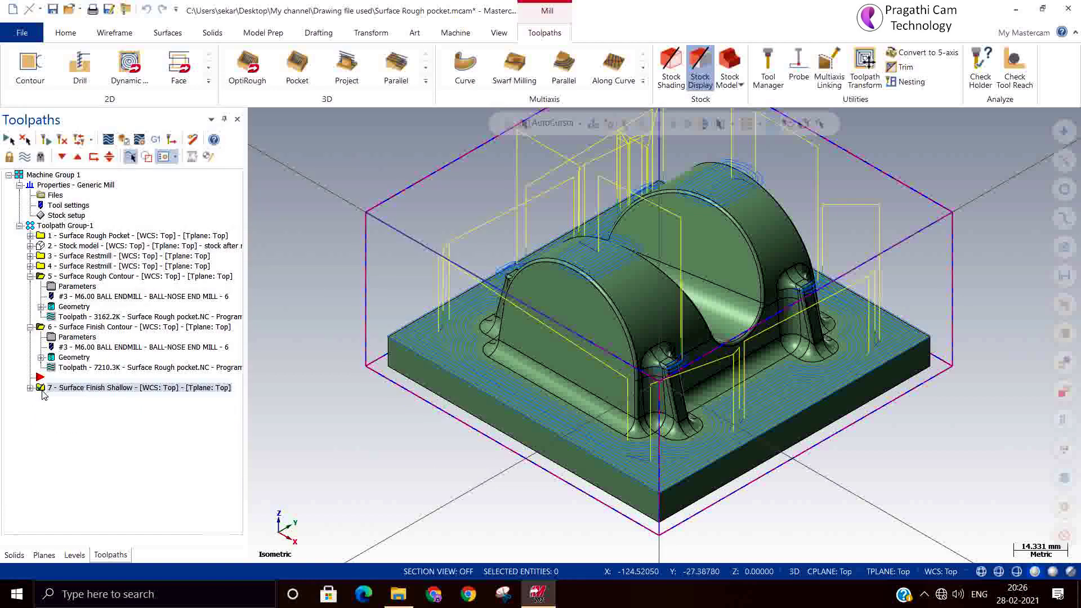
# - Move Surface Finish Contour below Surface Finish Shallow in the toolpath list
pyautogui.click(30, 327)
pyautogui.click(61, 329)
pyautogui.moveTo(64, 332); pyautogui.dragTo(66, 354)
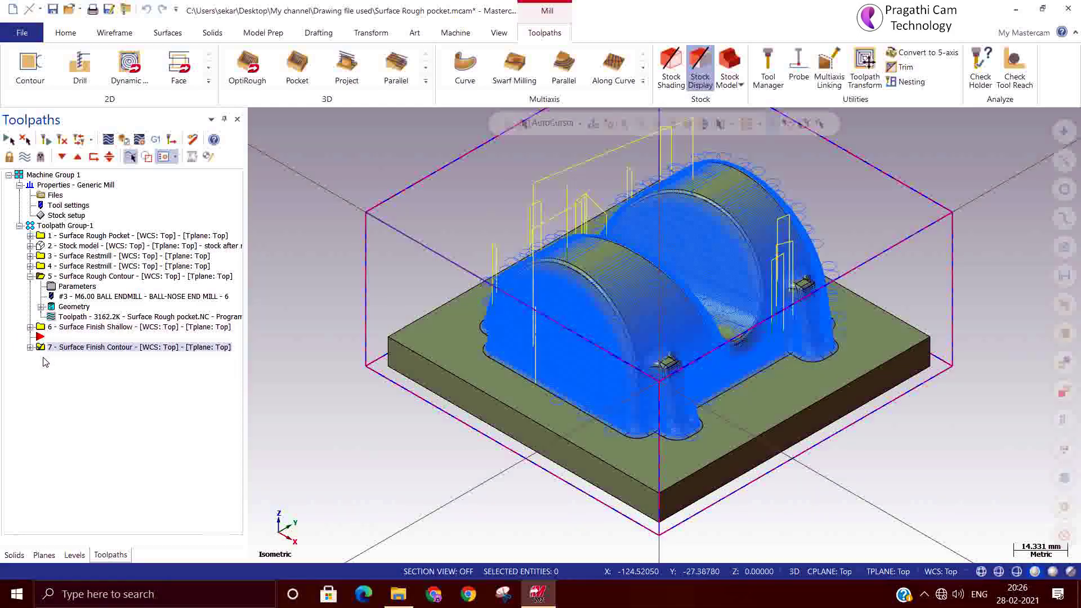
# - Copy Surface Finish Shallow and place the duplicate below Surface Finish Contour as operation 8
pyautogui.click(63, 328)
pyautogui.rightClick(57, 329)
pyautogui.click(81, 341)
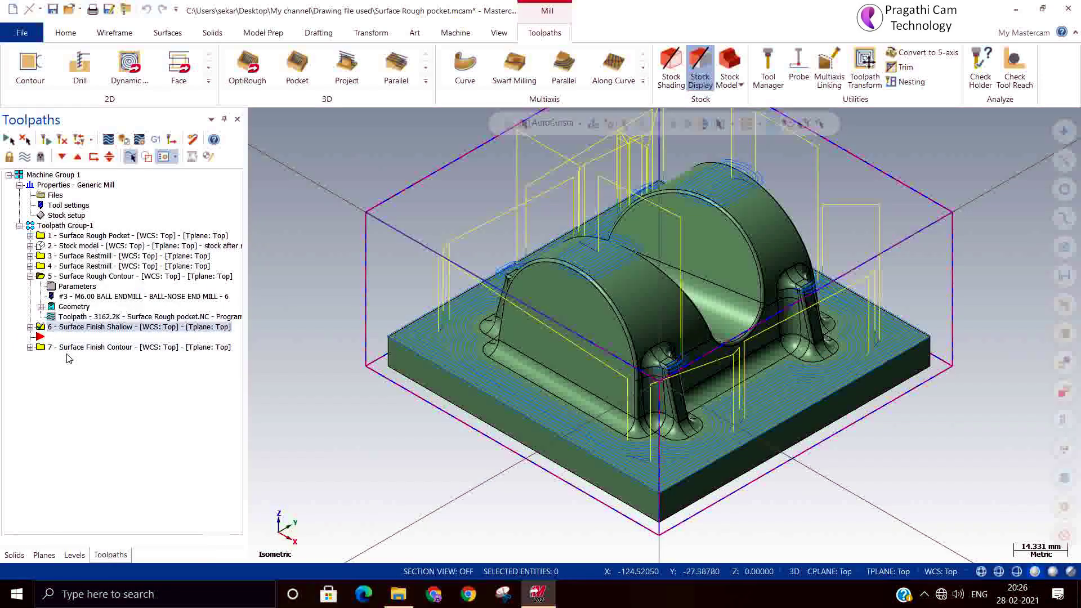
pyautogui.rightClick(67, 353)
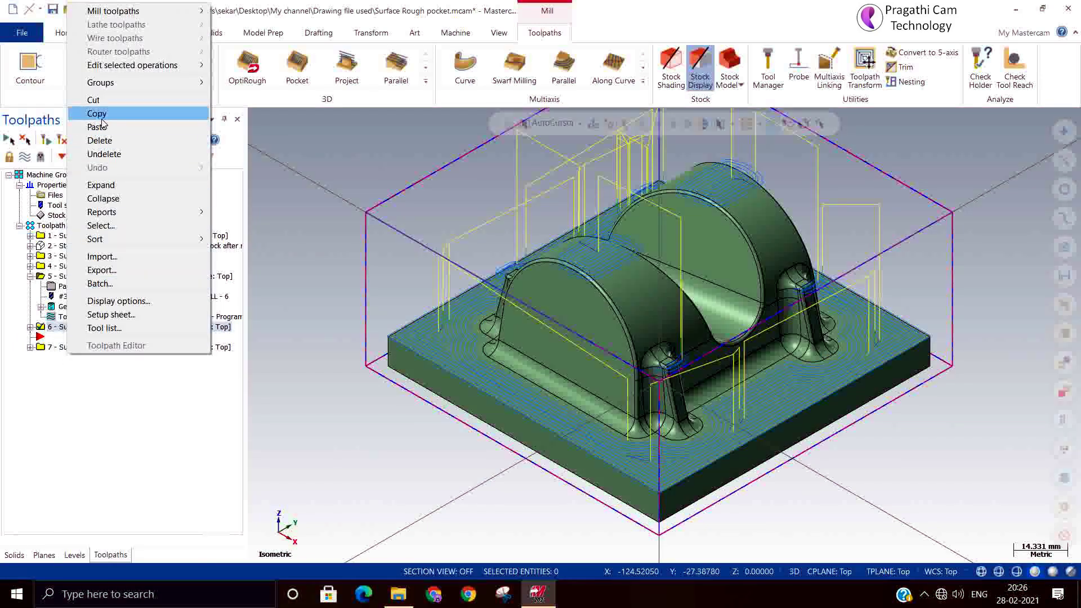
pyautogui.click(97, 127)
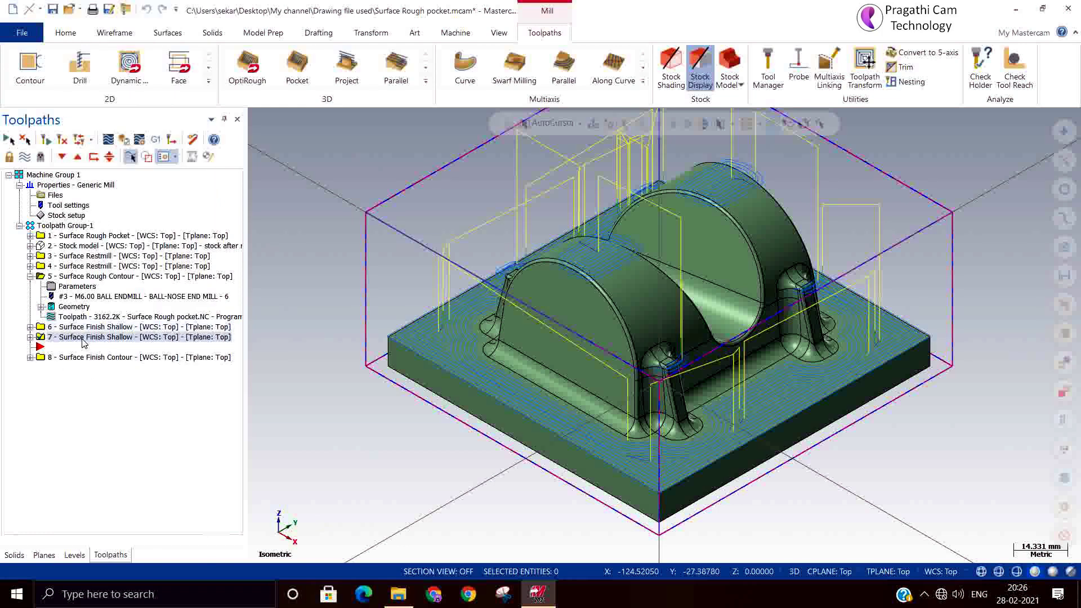
pyautogui.moveTo(83, 338); pyautogui.dragTo(82, 367)
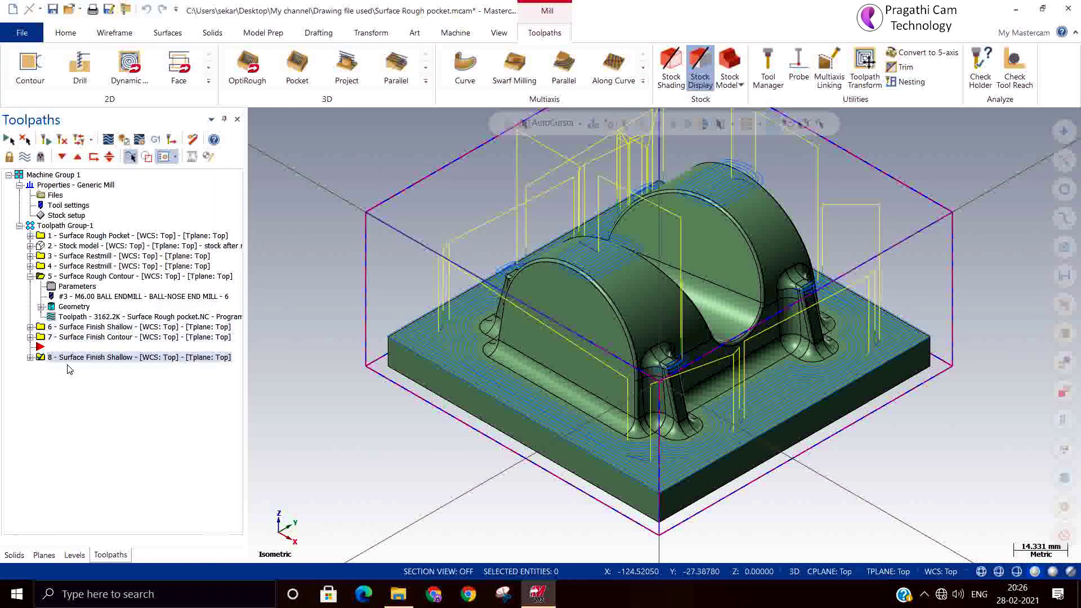
# - Set operation 8's stock to leave on drive to 0 and Max. stepover to 0.75
pyautogui.click(29, 357)
pyautogui.click(73, 367)
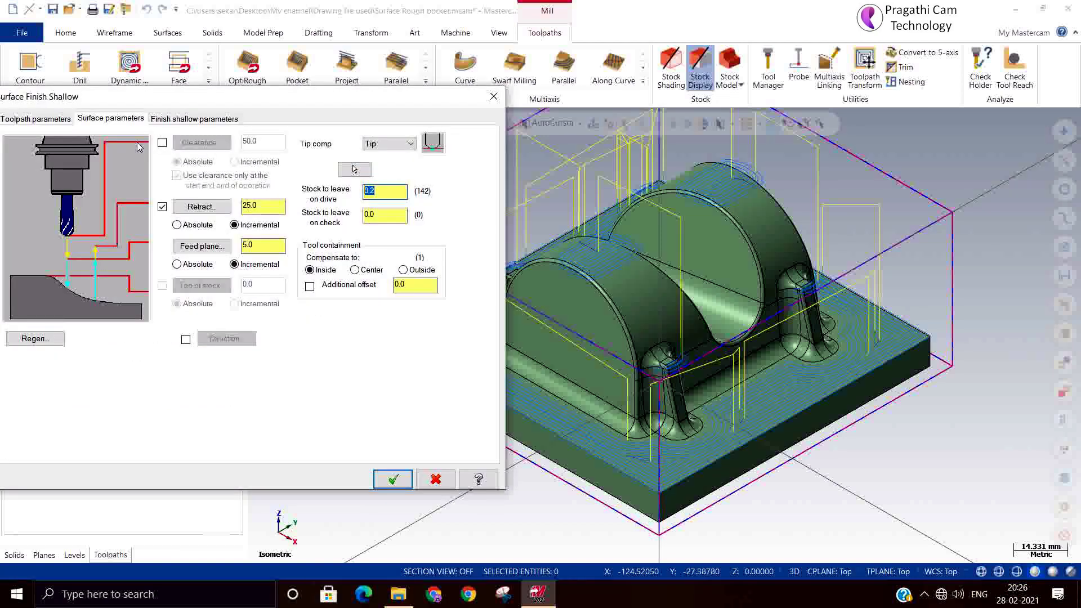
pyautogui.write('0')
pyautogui.click(188, 119)
pyautogui.doubleClick(239, 146)
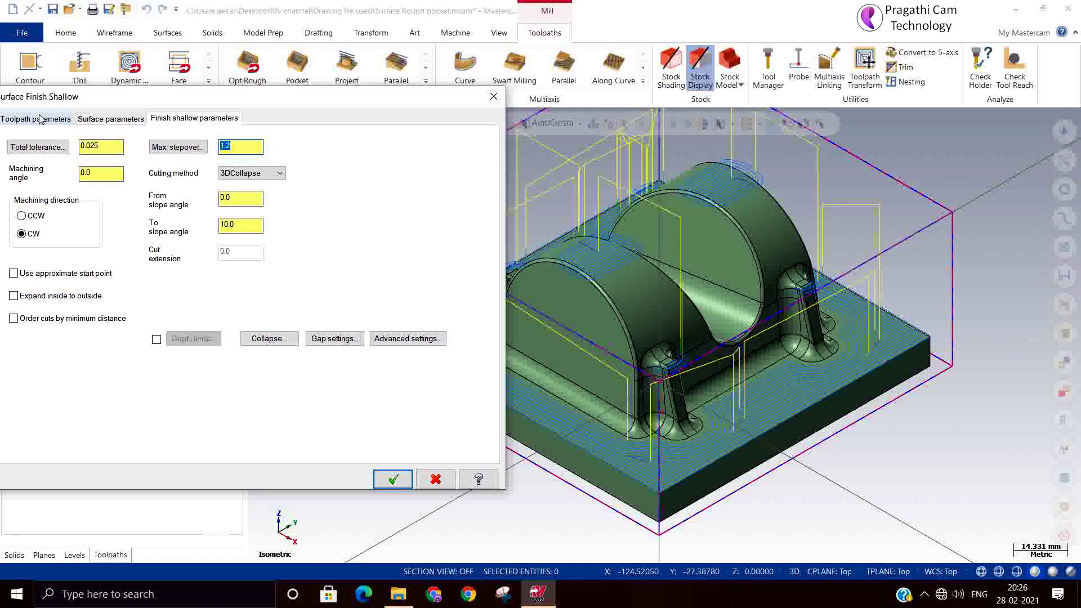
pyautogui.write('0.75')
pyautogui.click(392, 480)
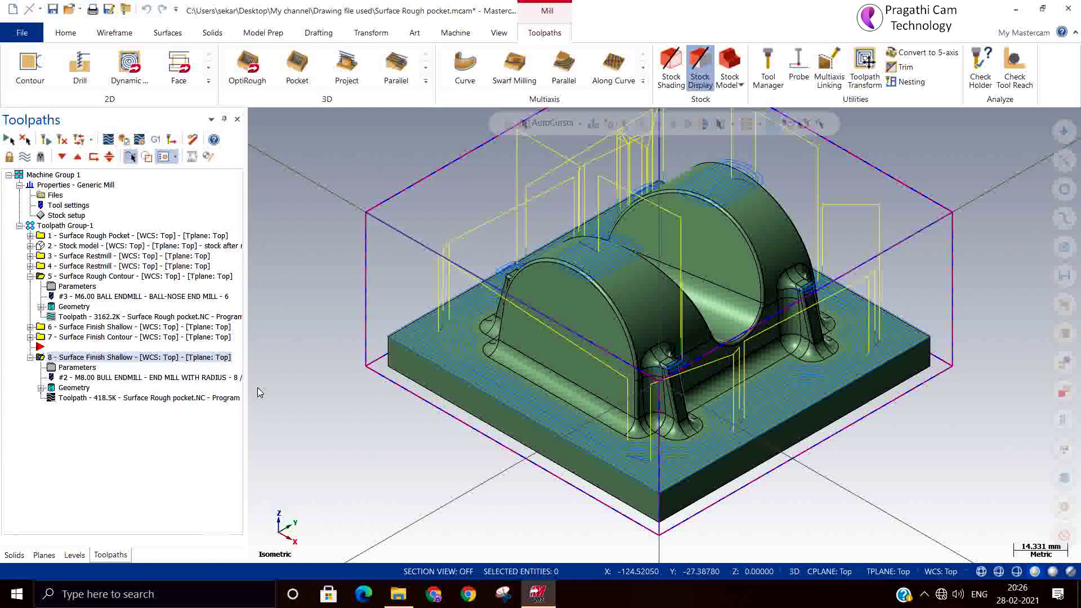
# - Recheck operation 8's shallow settings and regenerate its toolpath
pyautogui.click(77, 367)
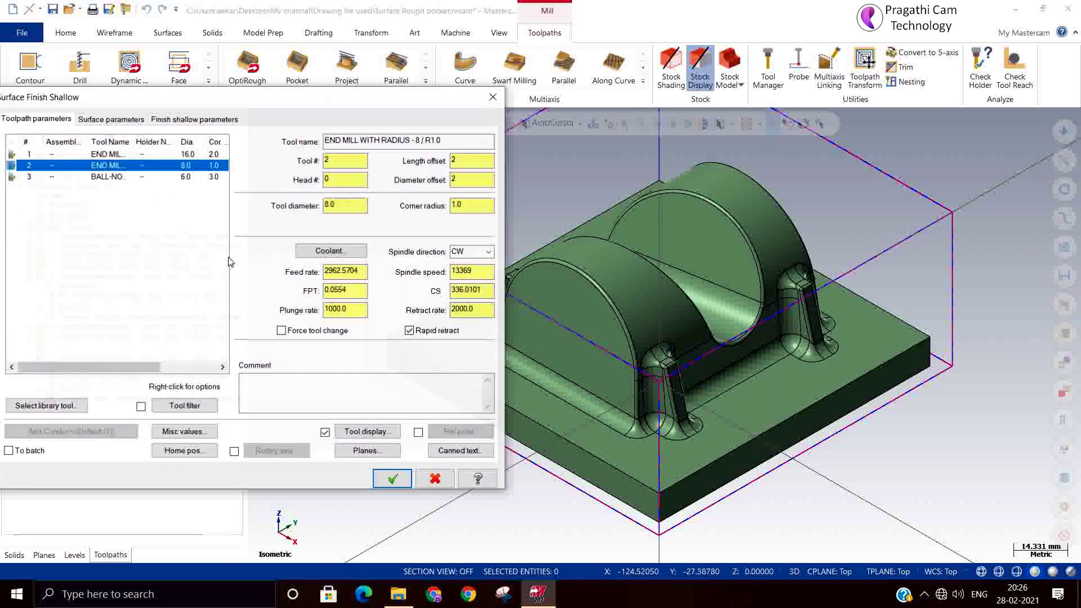
pyautogui.click(165, 120)
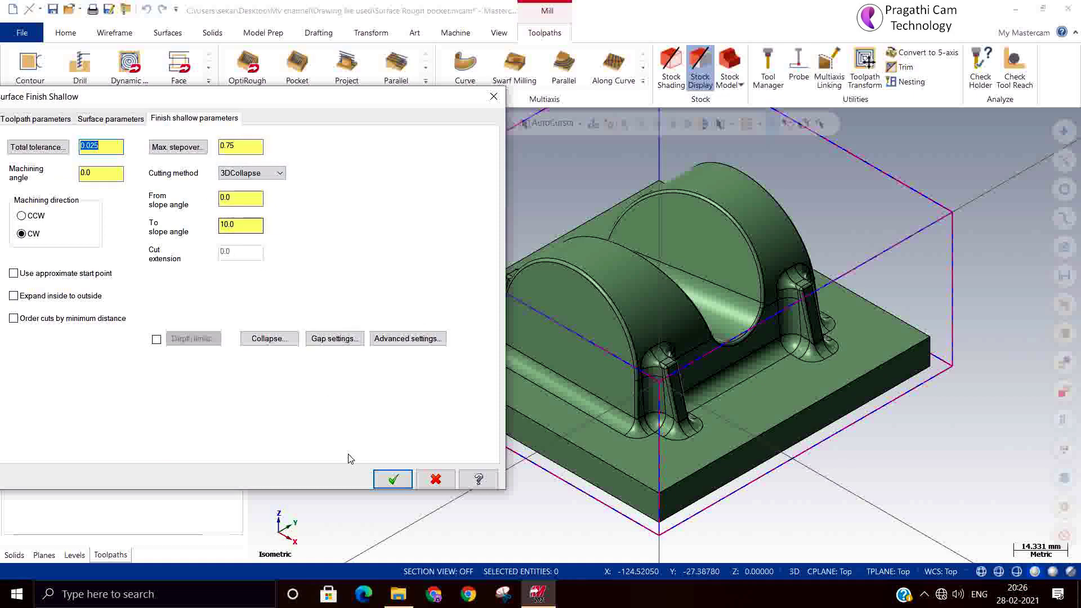
pyautogui.click(389, 479)
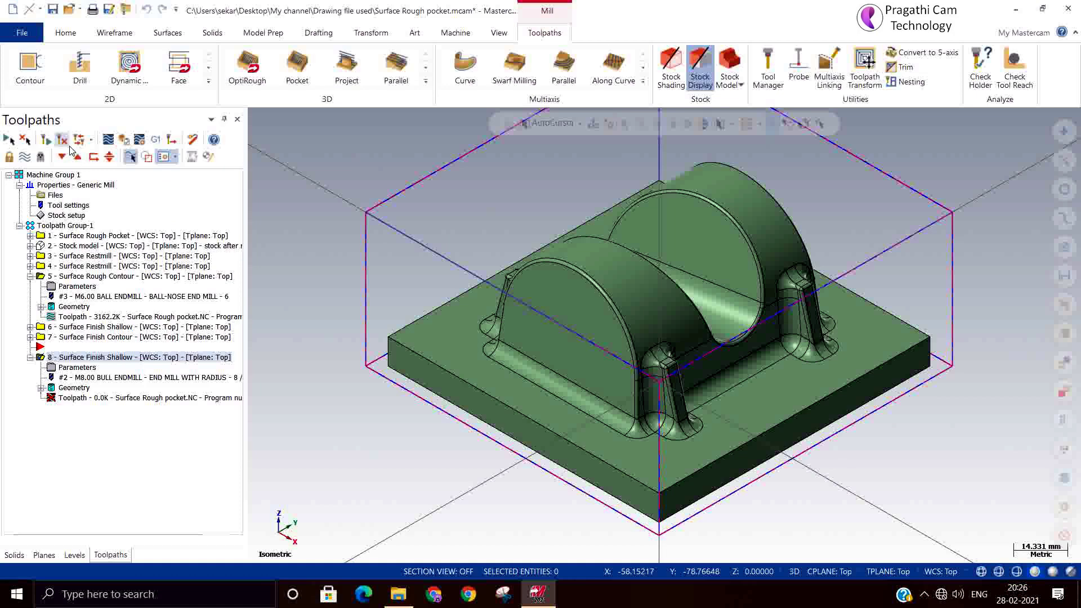
pyautogui.click(63, 139)
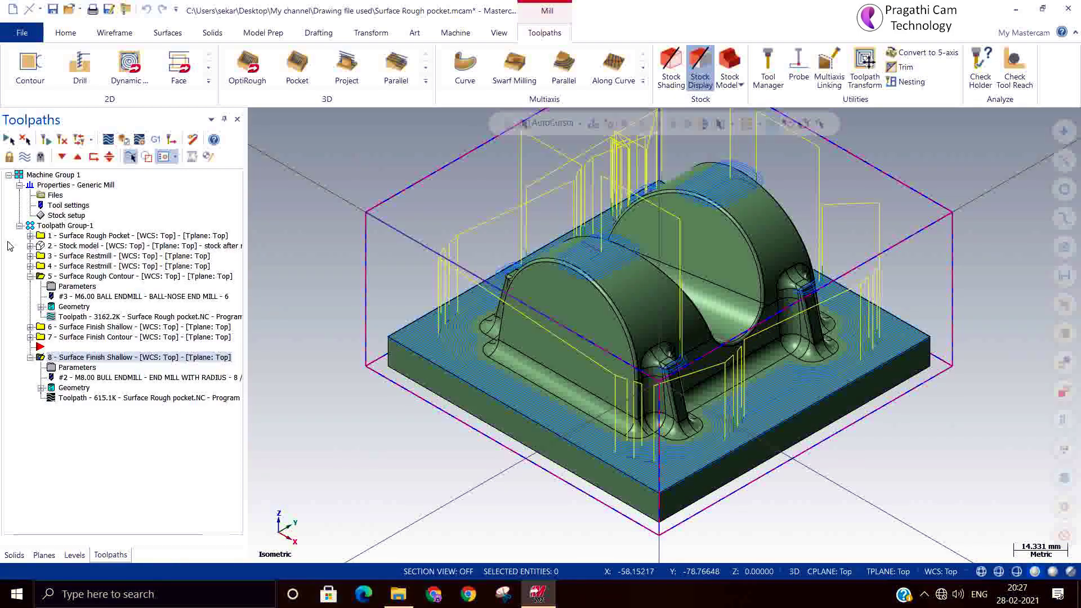
# - Set operation 8's gap motion to Smooth and regenerate its toolpath
pyautogui.click(58, 367)
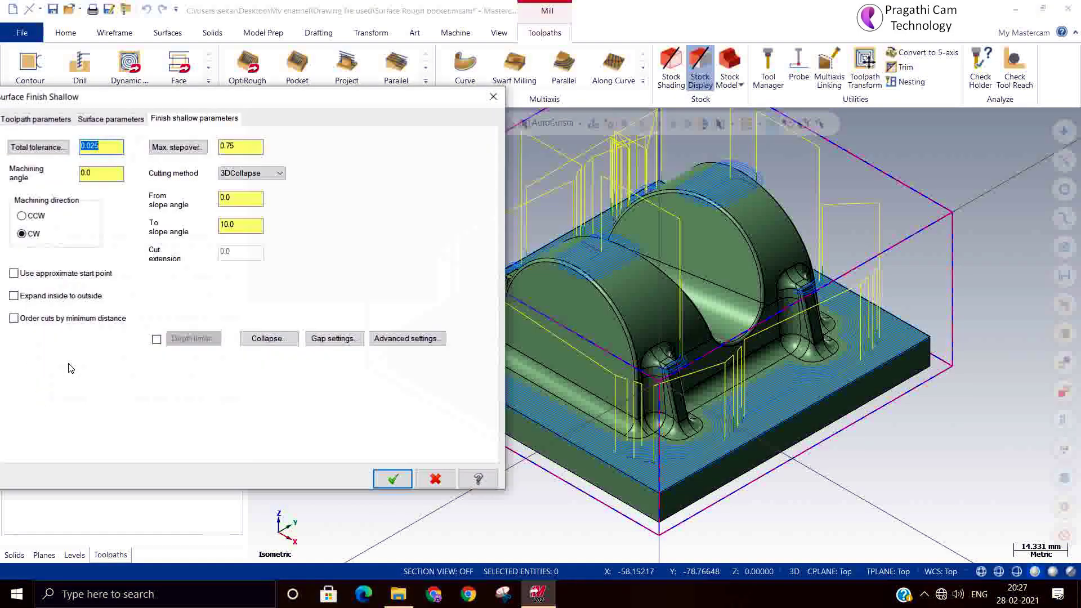
pyautogui.click(343, 341)
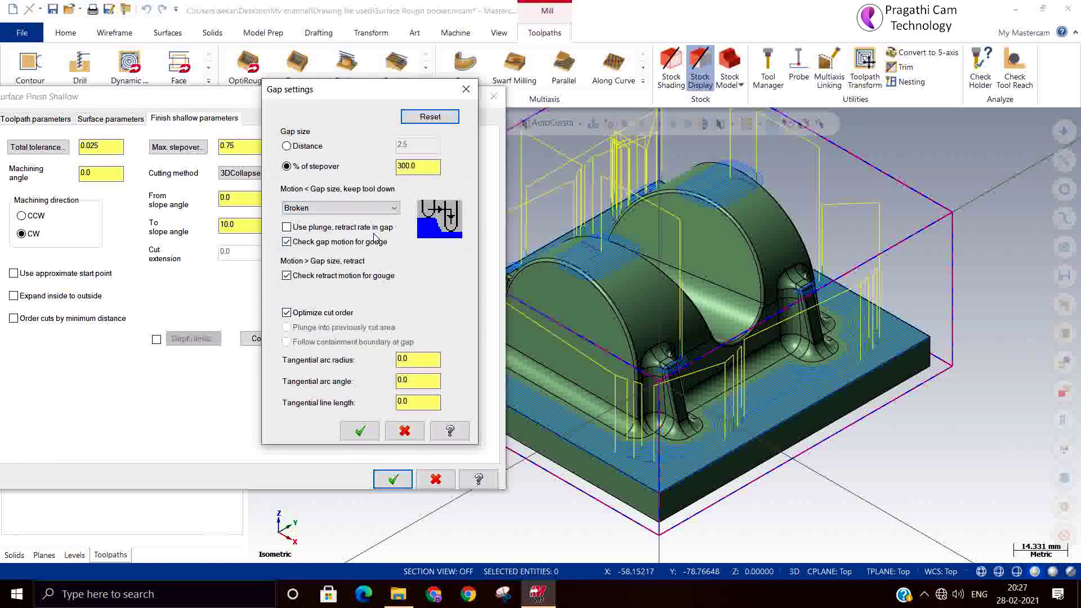
pyautogui.click(372, 209)
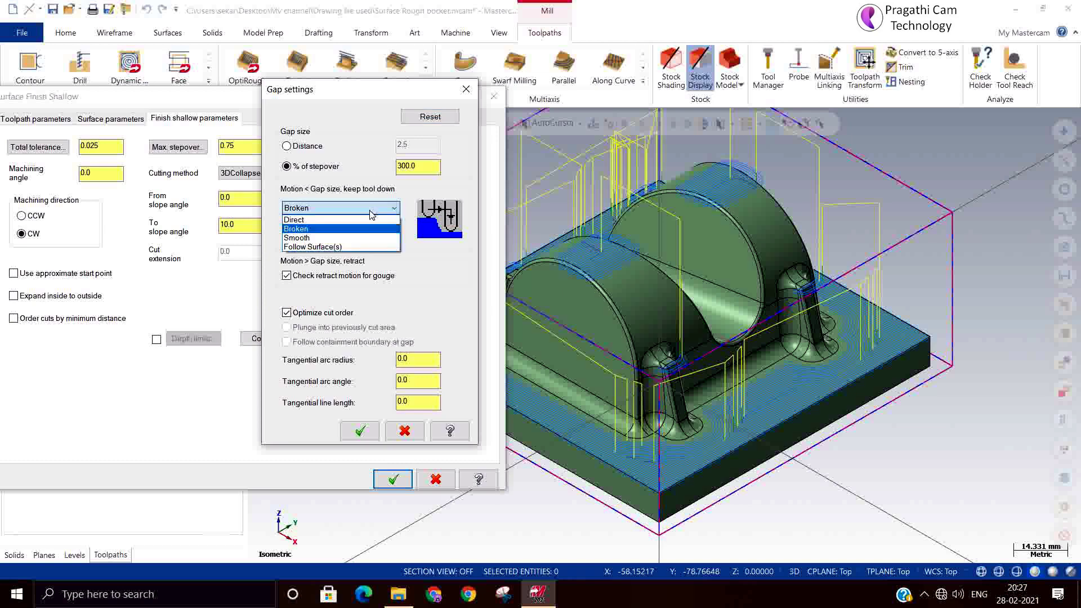
pyautogui.click(366, 237)
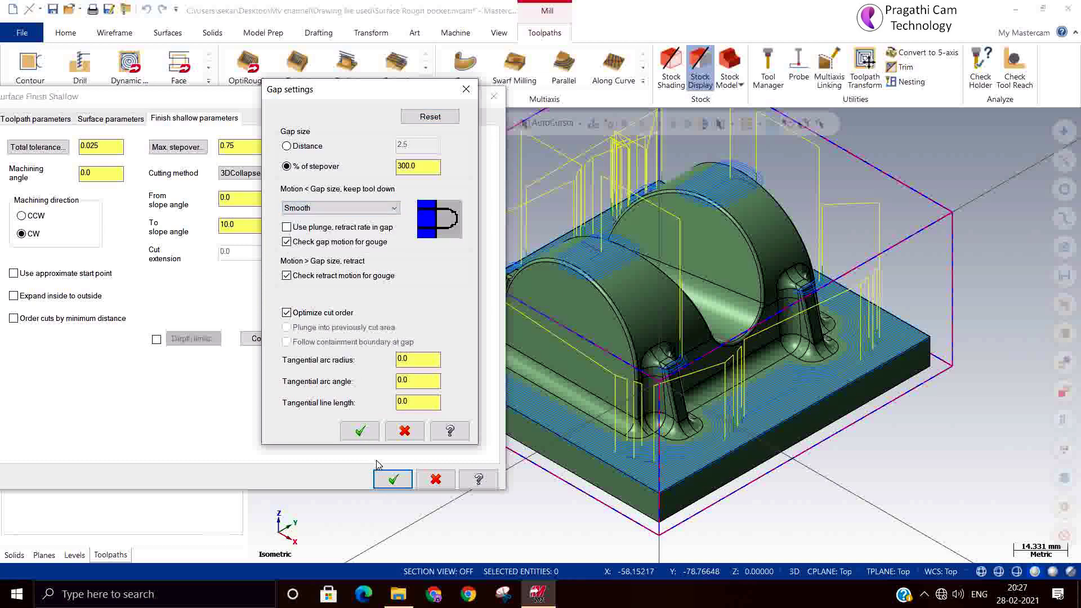
pyautogui.click(358, 430)
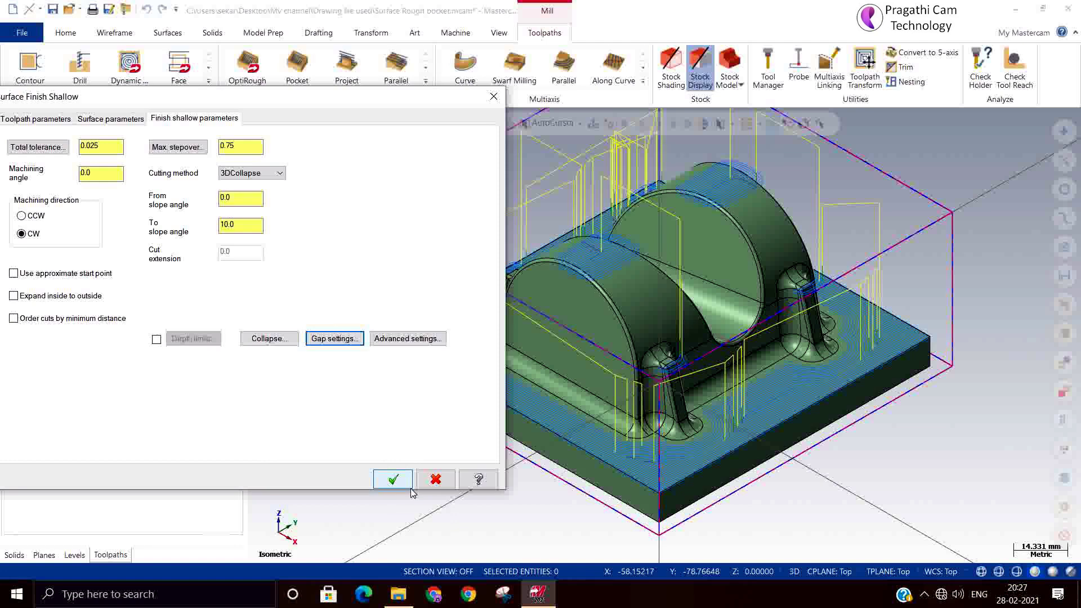
pyautogui.click(394, 479)
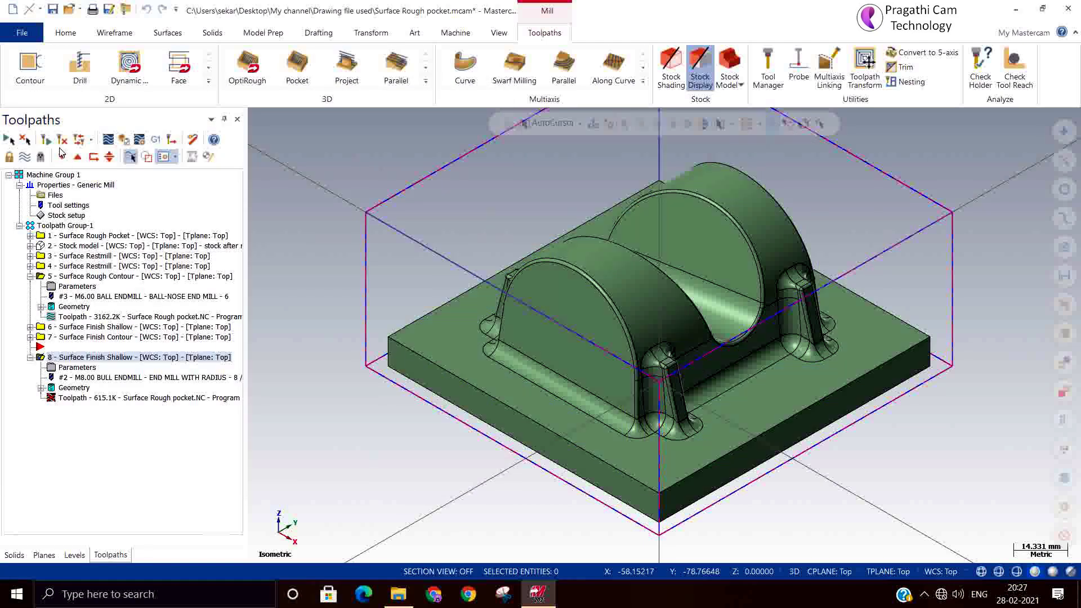
pyautogui.click(61, 139)
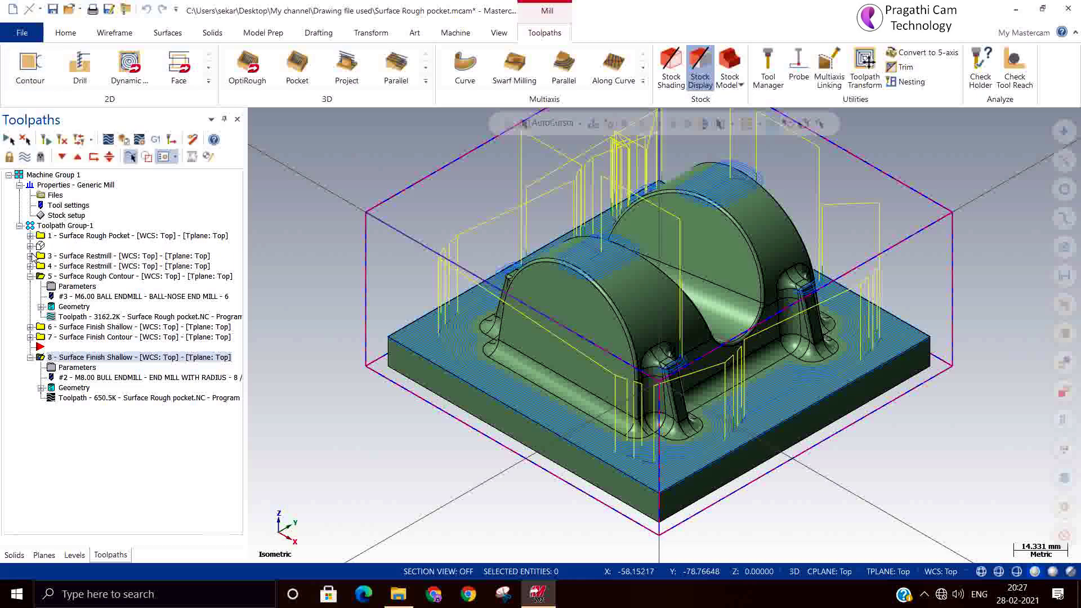
pyautogui.click(39, 348)
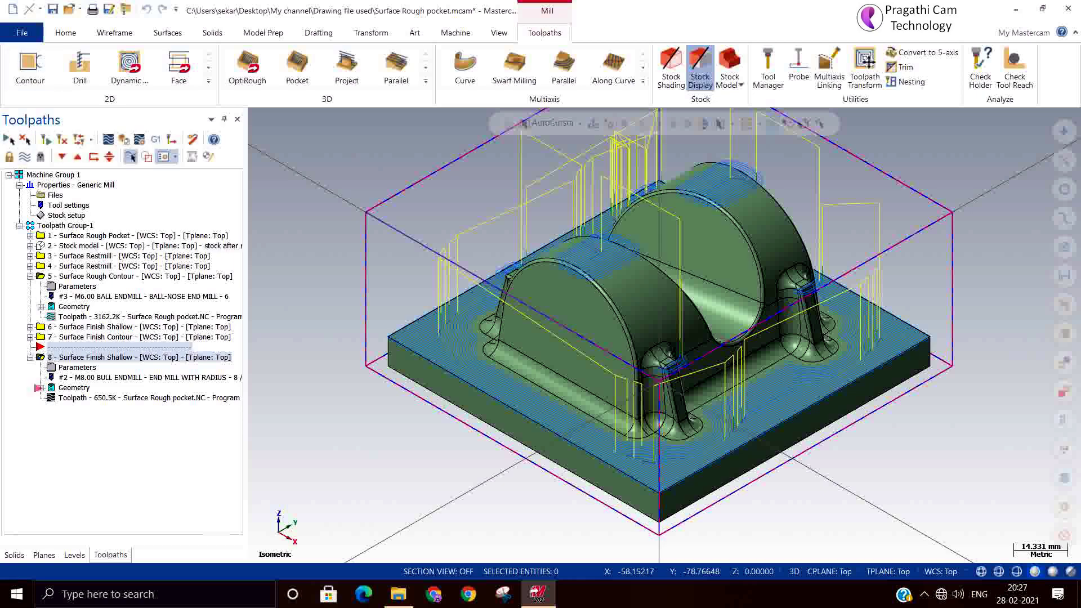
# - Collapse operation 8 and display the operation 6 and Surface Finish Contour toolpaths
pyautogui.moveTo(44, 393); pyautogui.dragTo(44, 396)
pyautogui.click(31, 347)
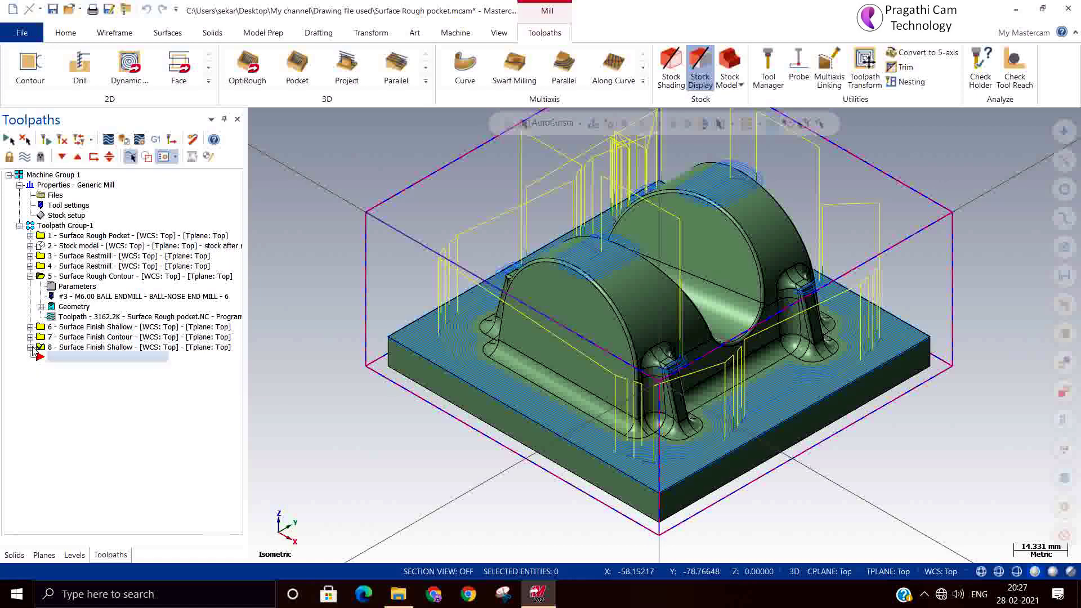
pyautogui.click(49, 328)
pyautogui.click(53, 338)
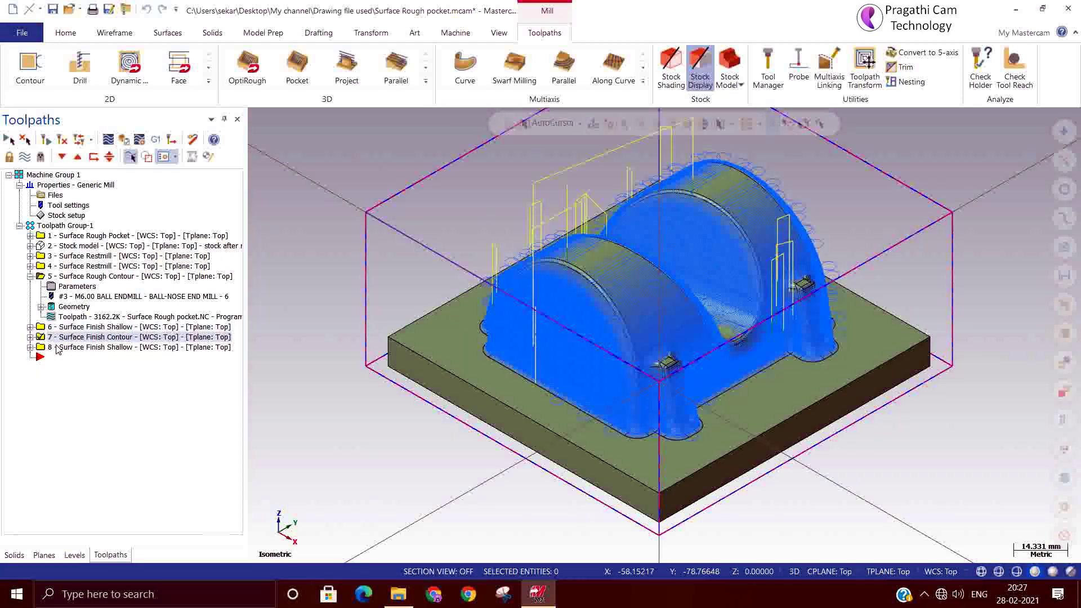
pyautogui.click(59, 348)
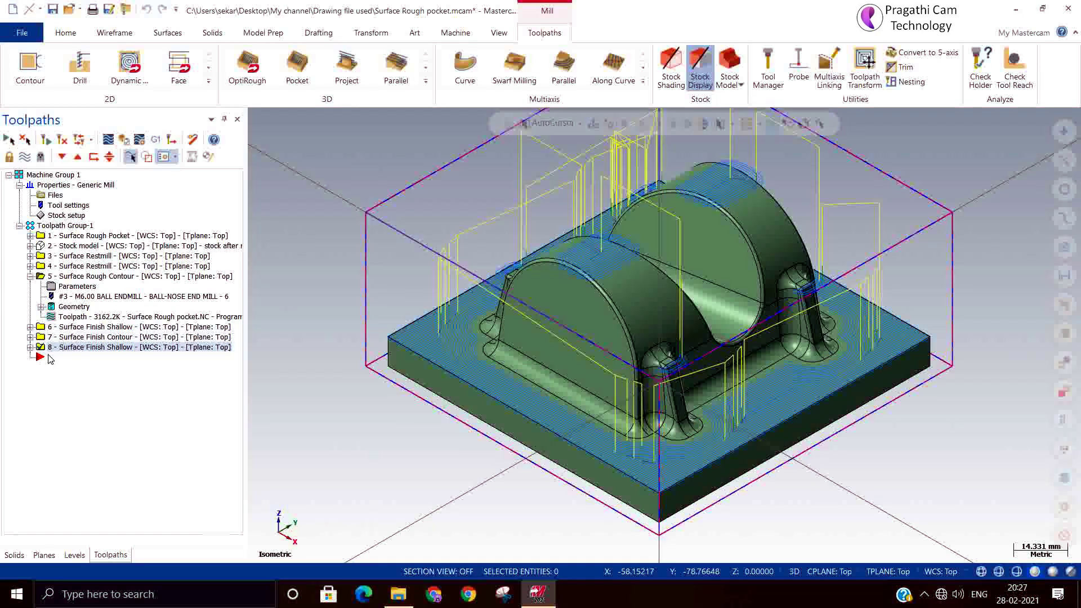
# - Drop the insertion arrow after operation 6 and collapse operation 5's branch
pyautogui.moveTo(40, 358); pyautogui.dragTo(28, 341)
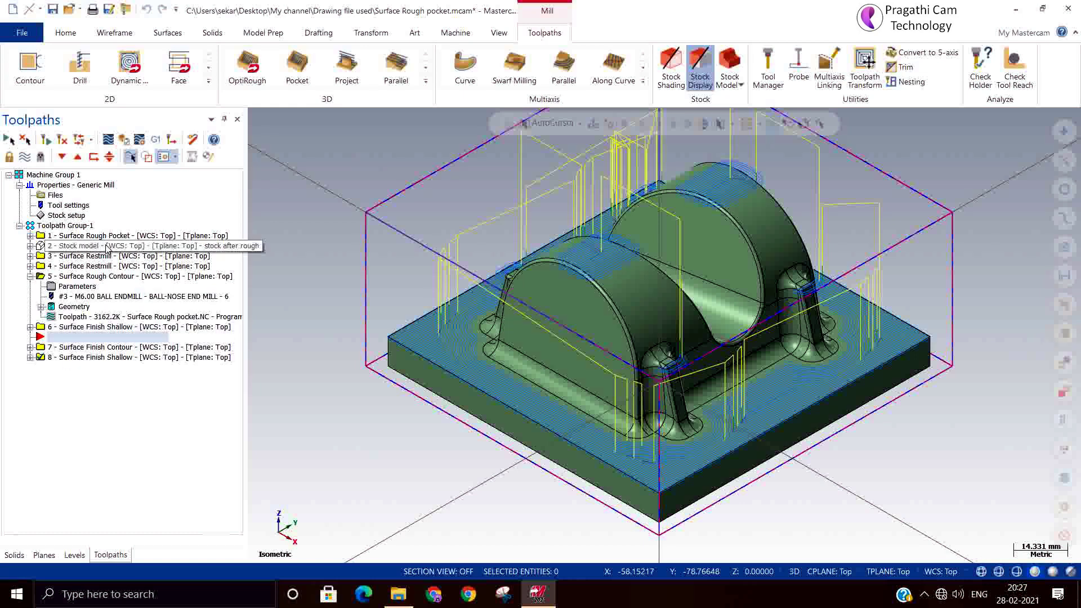
pyautogui.click(31, 276)
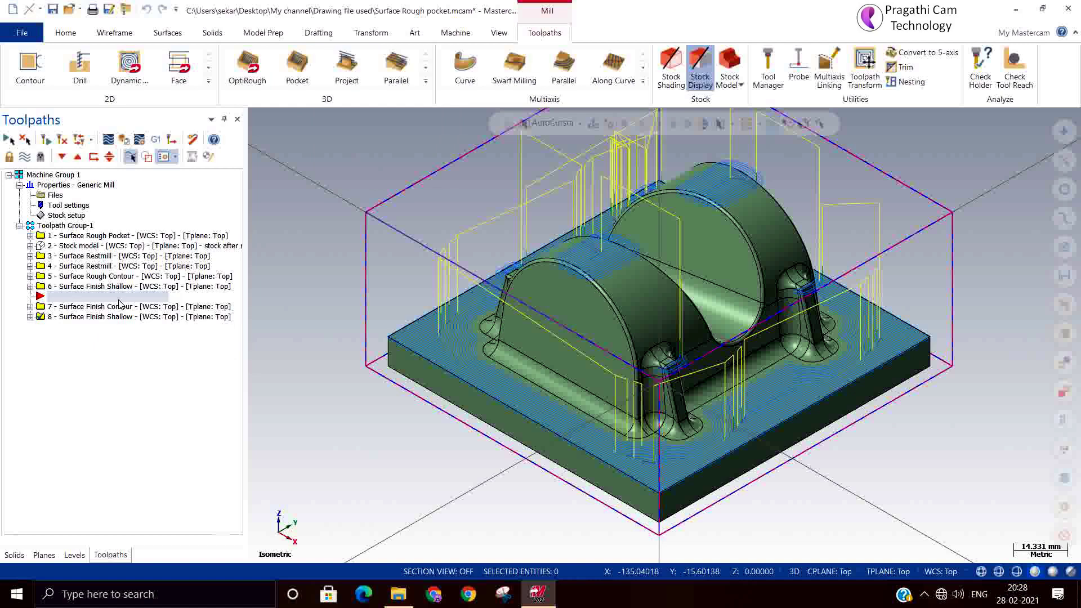
pyautogui.click(499, 34)
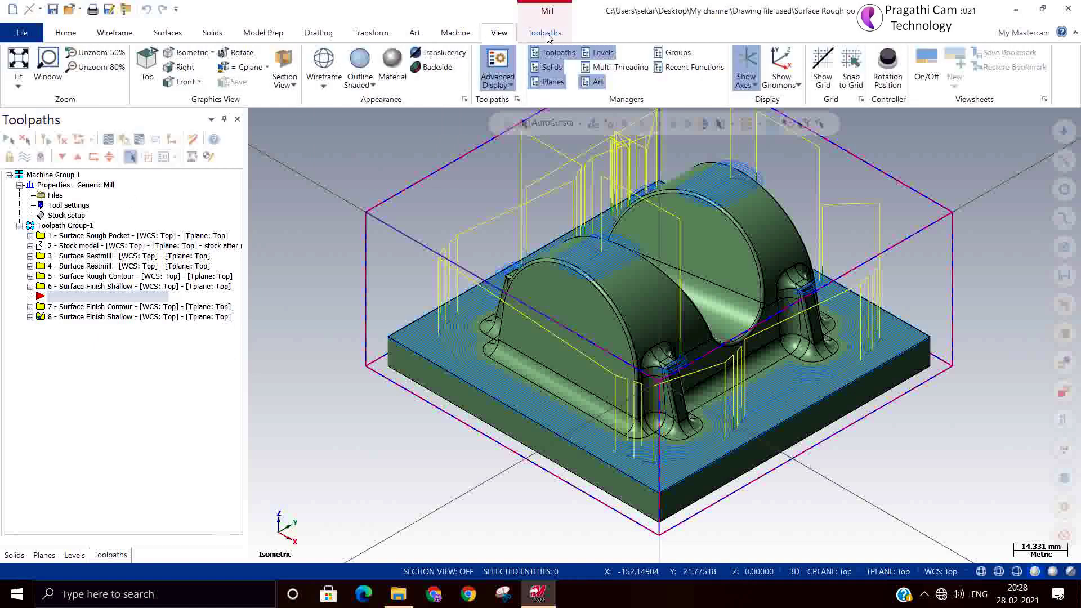
pyautogui.click(544, 34)
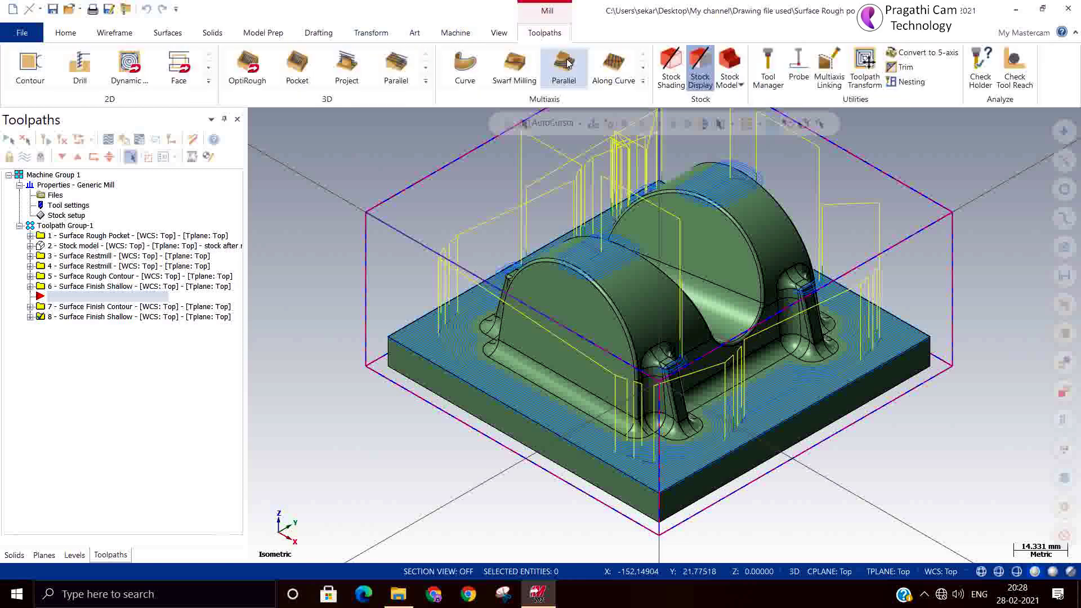
# - Add a Stock Model named 'stock after semi finish' with Model as the initial shape
pyautogui.click(729, 63)
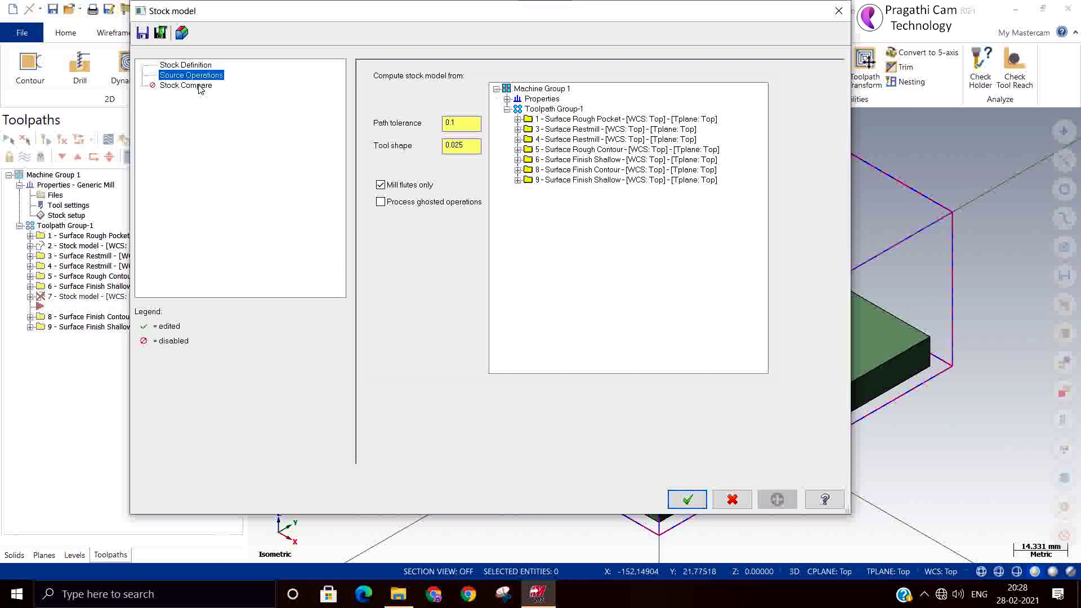
pyautogui.click(176, 69)
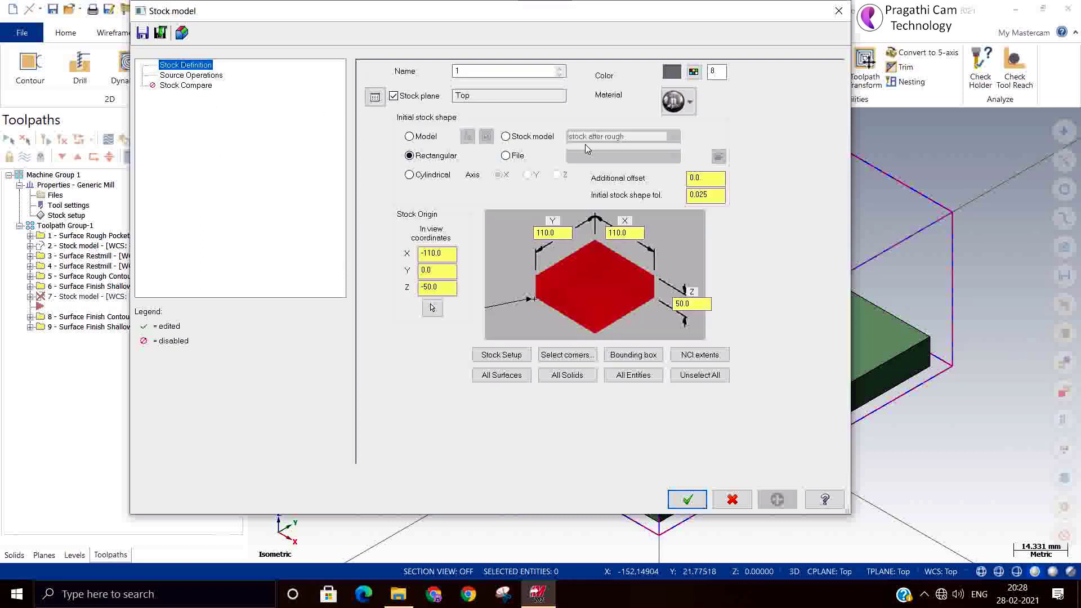
pyautogui.click(179, 76)
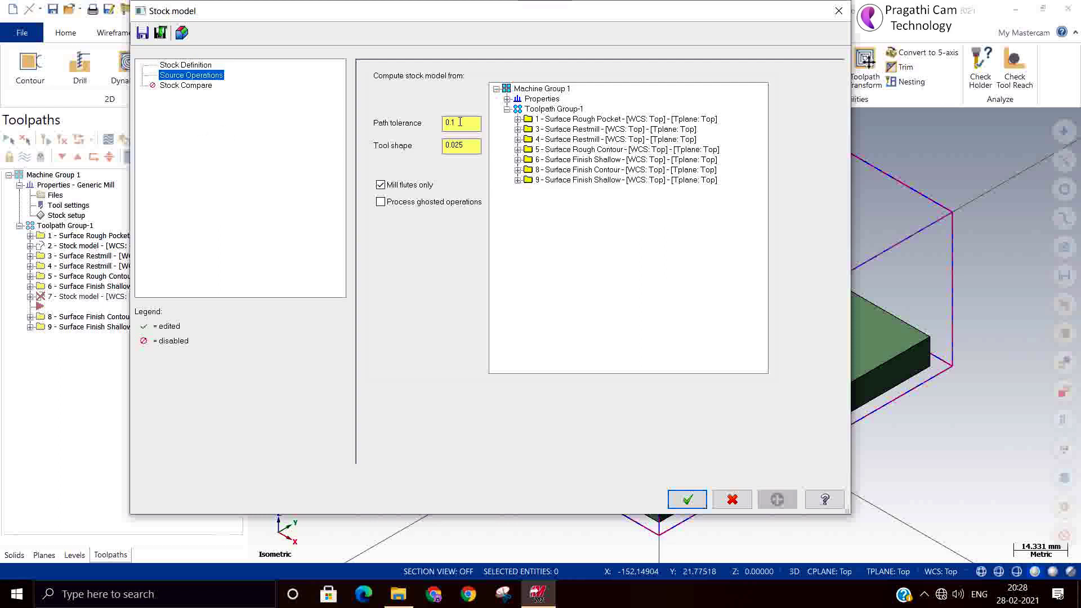
pyautogui.click(186, 64)
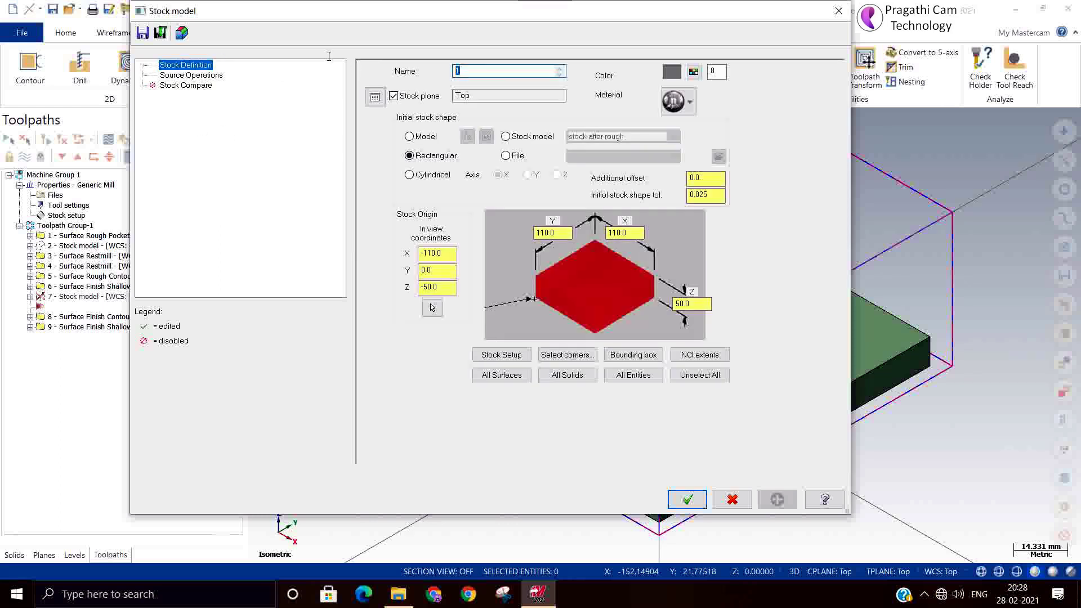
pyautogui.write('stock after semi finish')
pyautogui.click(410, 136)
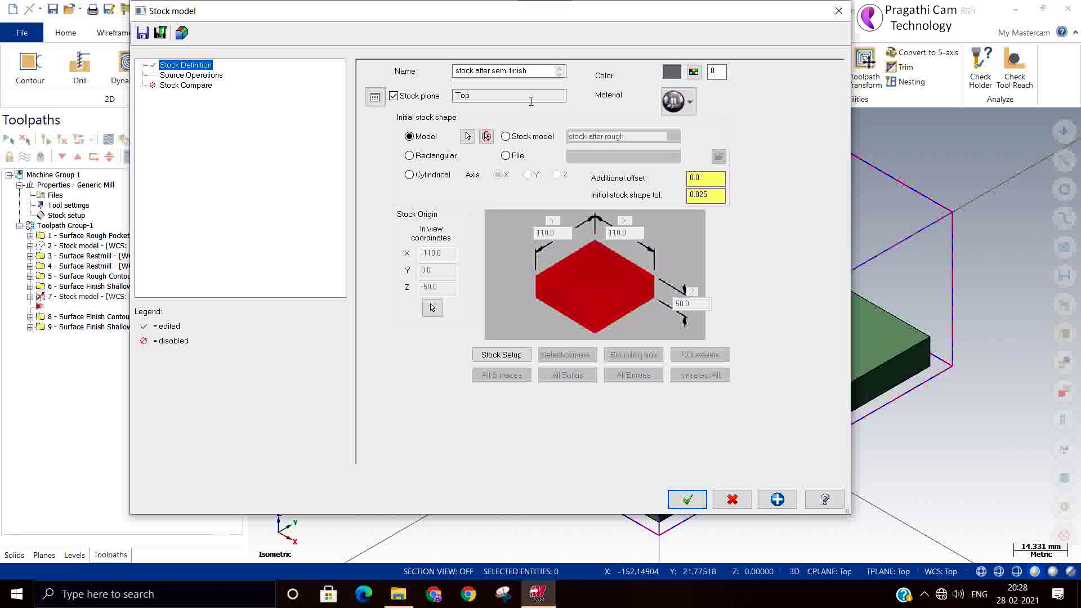
# - Include operations 5 and 6 (Surface Rough Contour, Surface Finish Shallow) as source operations
pyautogui.click(205, 77)
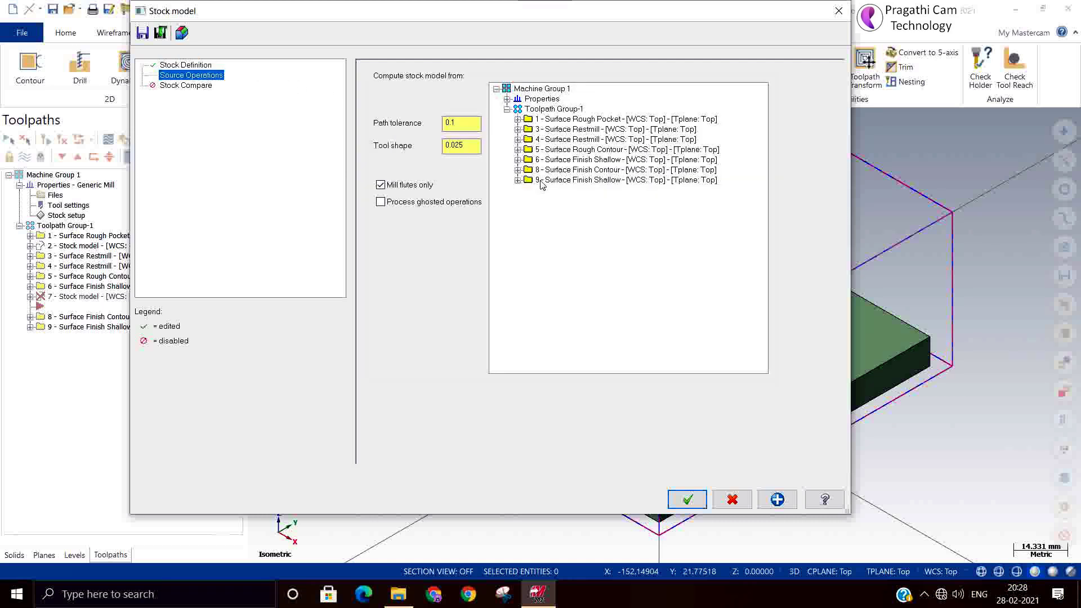
pyautogui.click(575, 151)
pyautogui.click(580, 160)
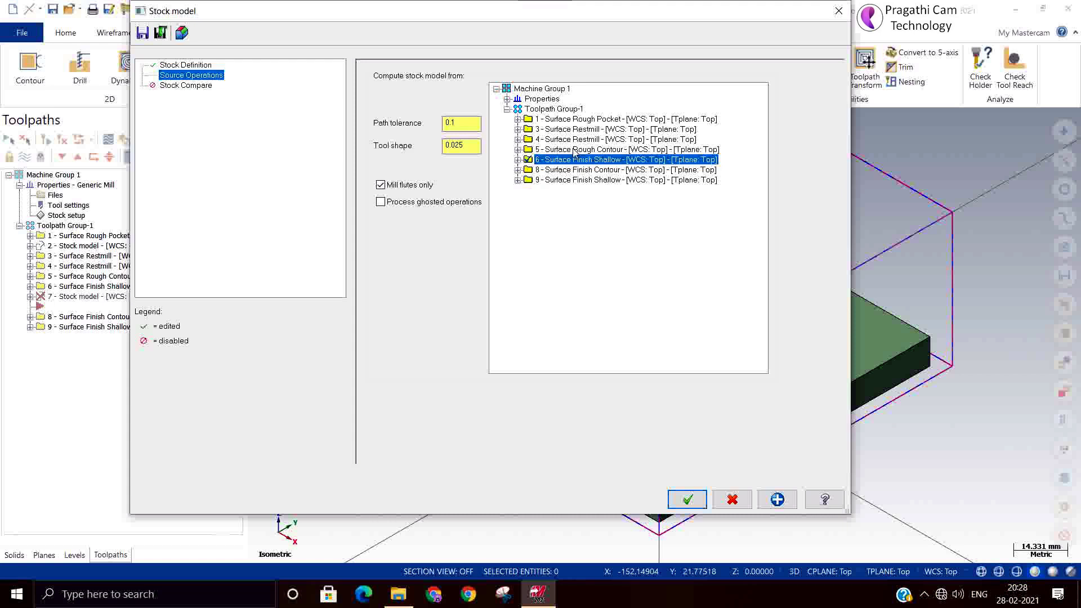
pyautogui.click(575, 150)
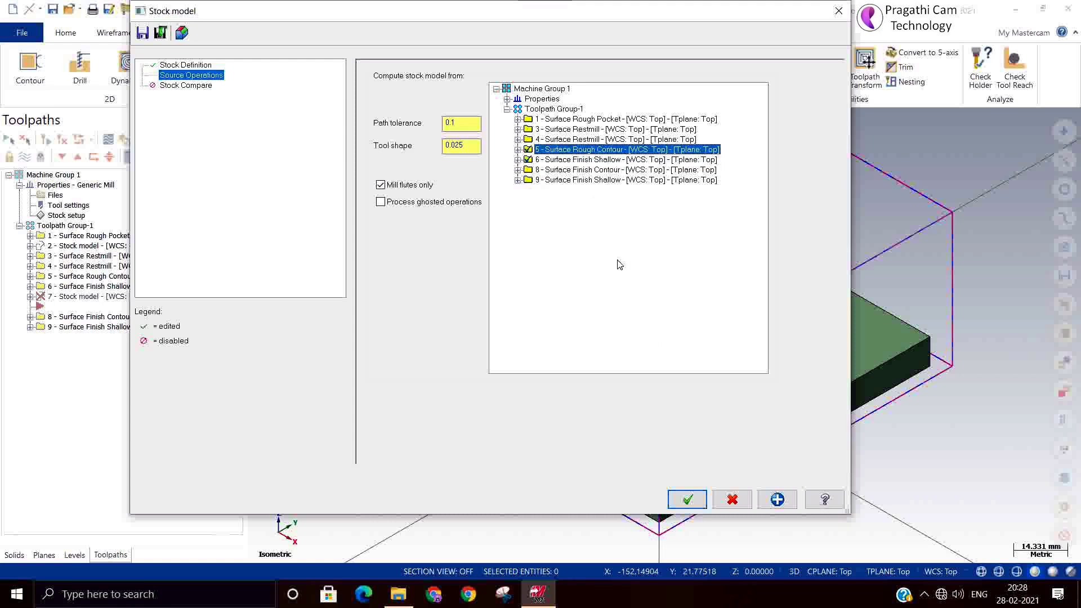
pyautogui.click(687, 500)
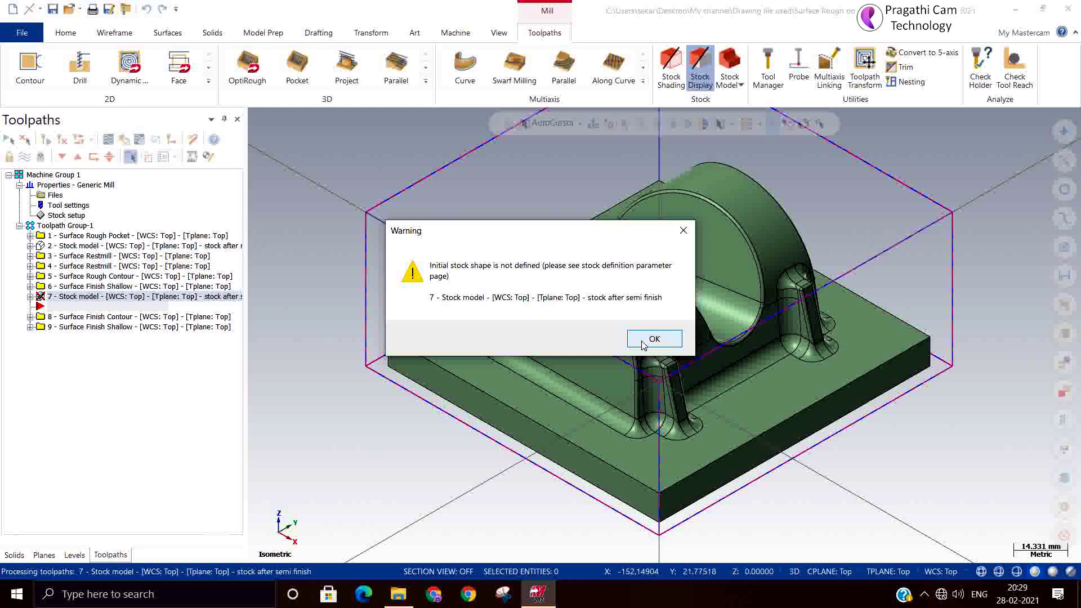
# - Add operations 3 and 4, Surface Restmill, as sources of stock model 7 and regenerate
pyautogui.click(643, 339)
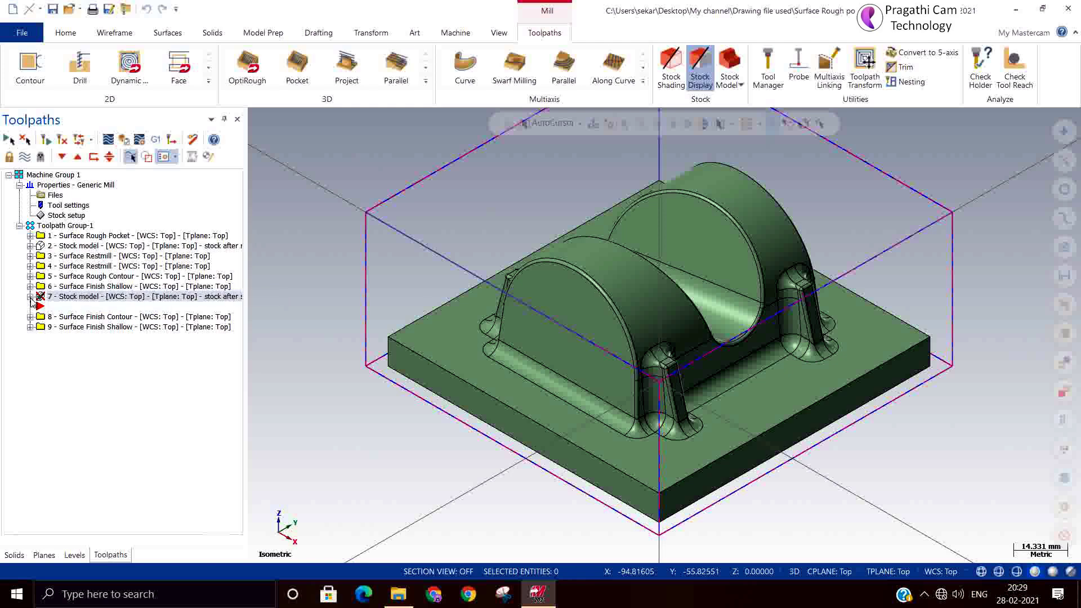
pyautogui.click(31, 298)
pyautogui.click(52, 307)
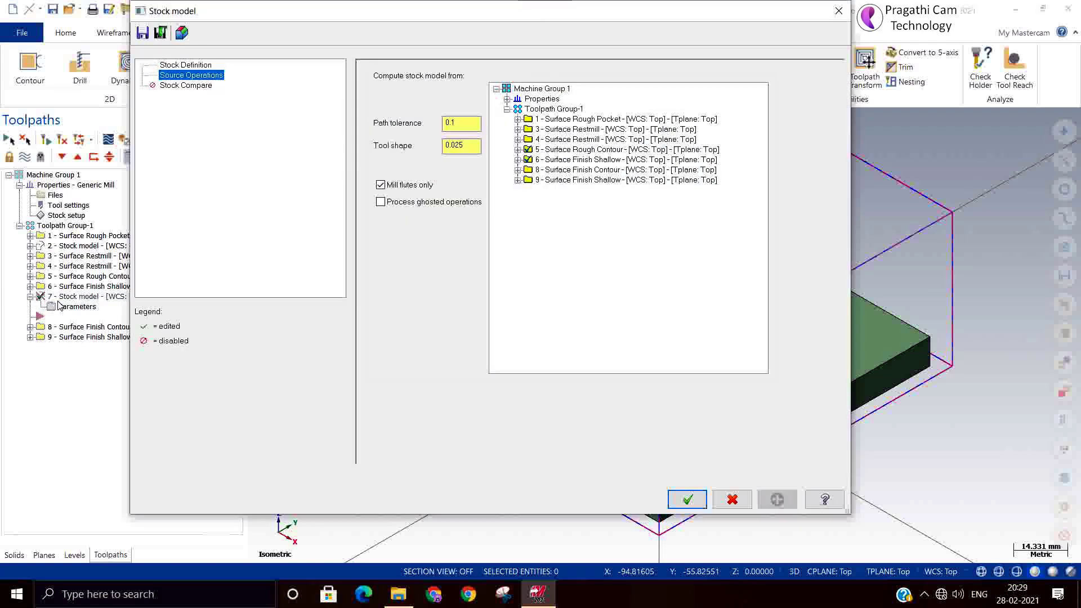
pyautogui.click(565, 130)
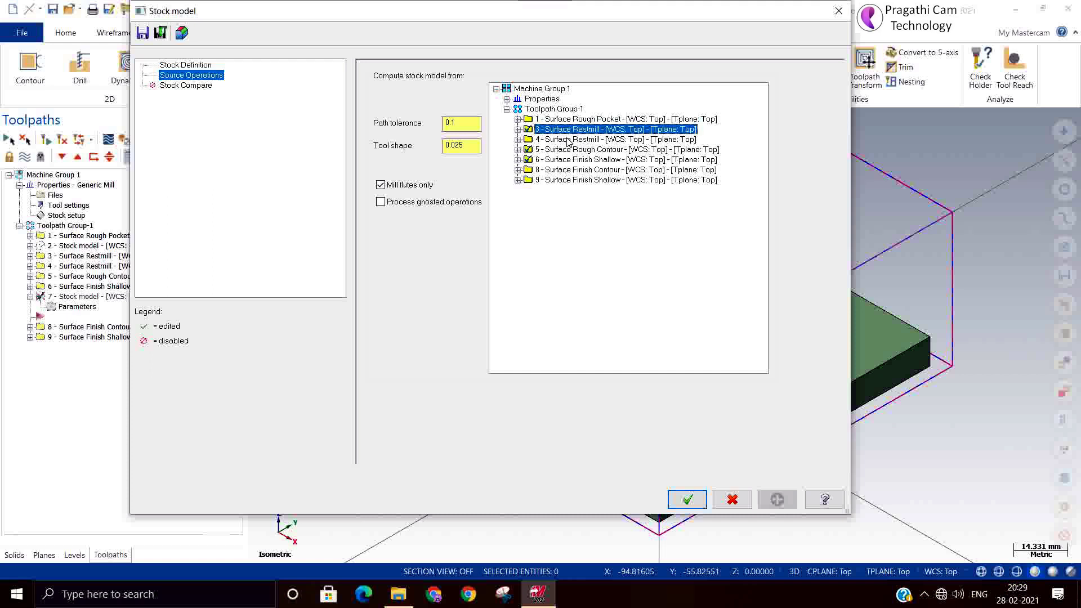
pyautogui.click(569, 140)
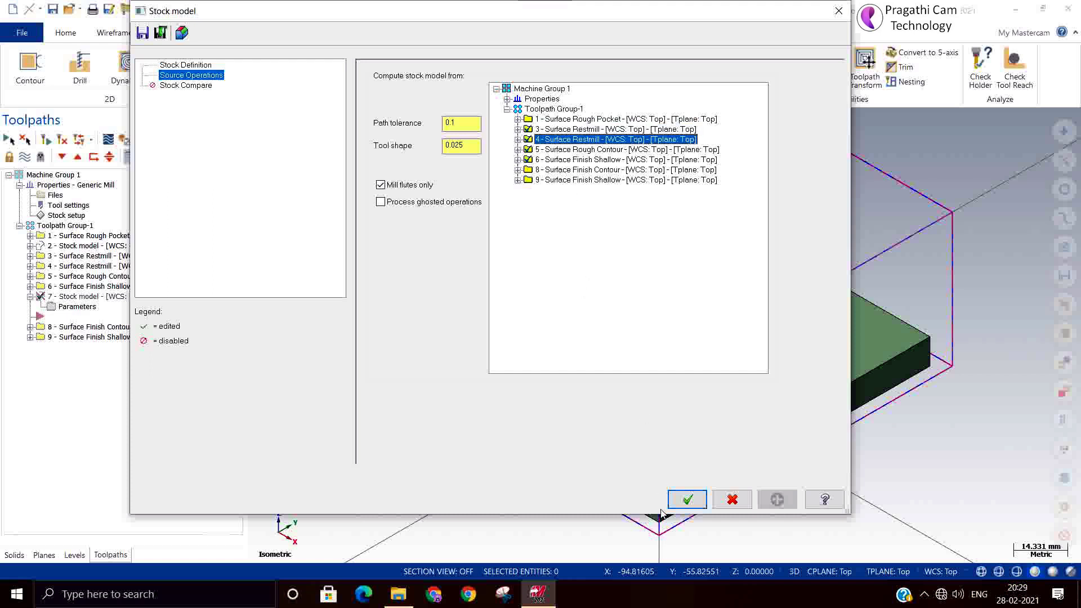
pyautogui.click(688, 499)
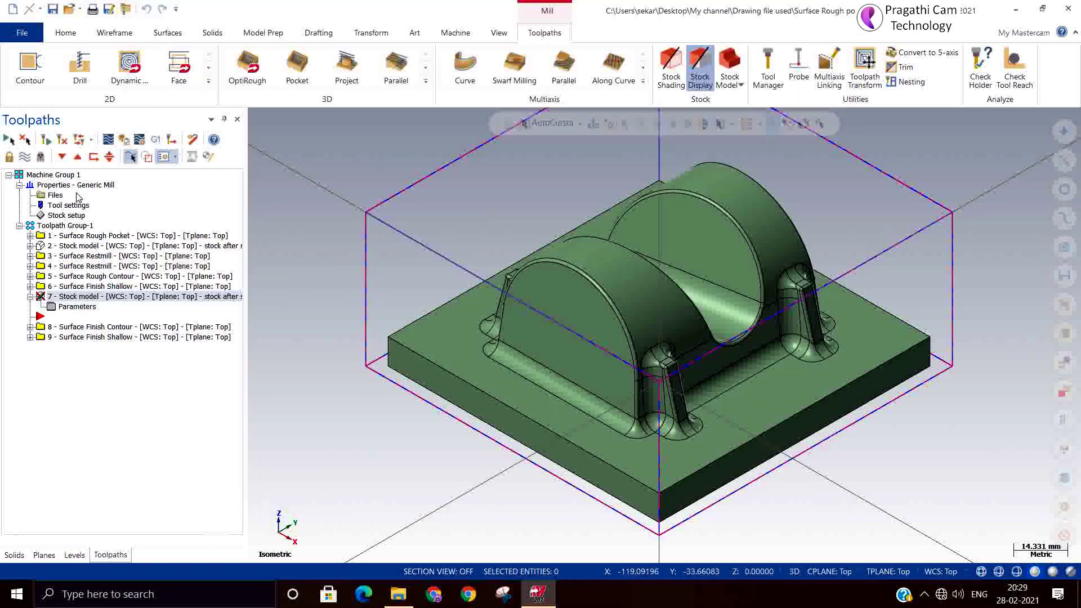
pyautogui.click(64, 140)
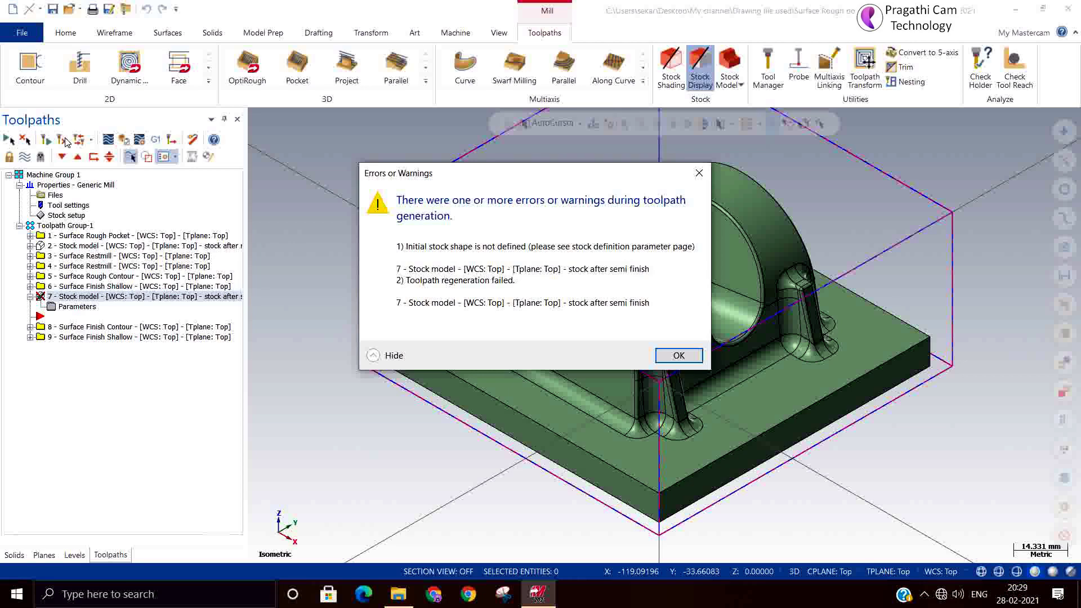
pyautogui.click(679, 355)
# - Set stock model 7's initial stock to the 'stock after rough' stock model
pyautogui.click(62, 307)
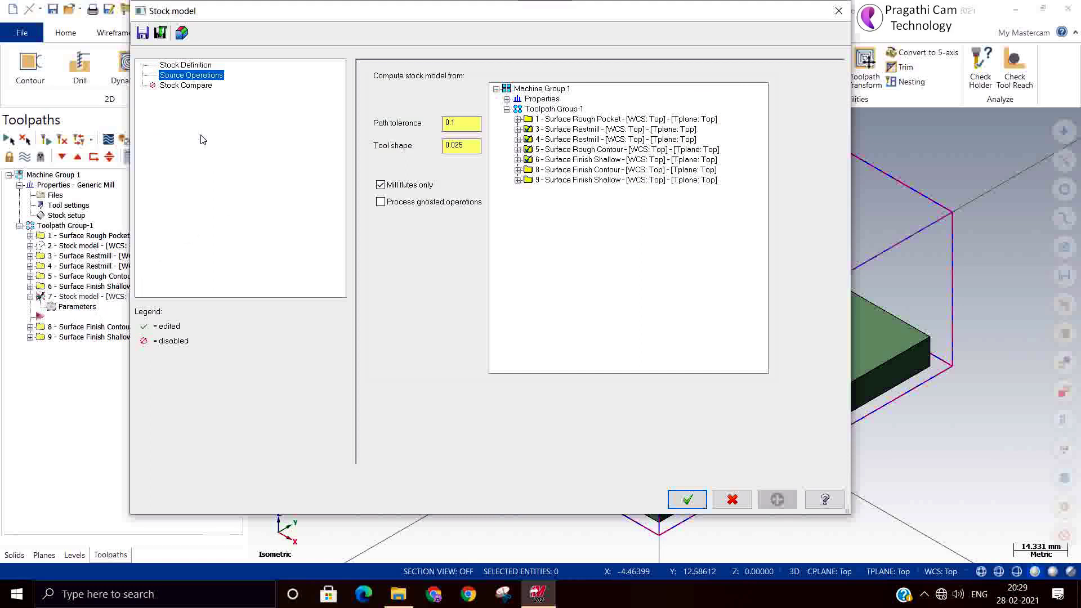
pyautogui.click(192, 65)
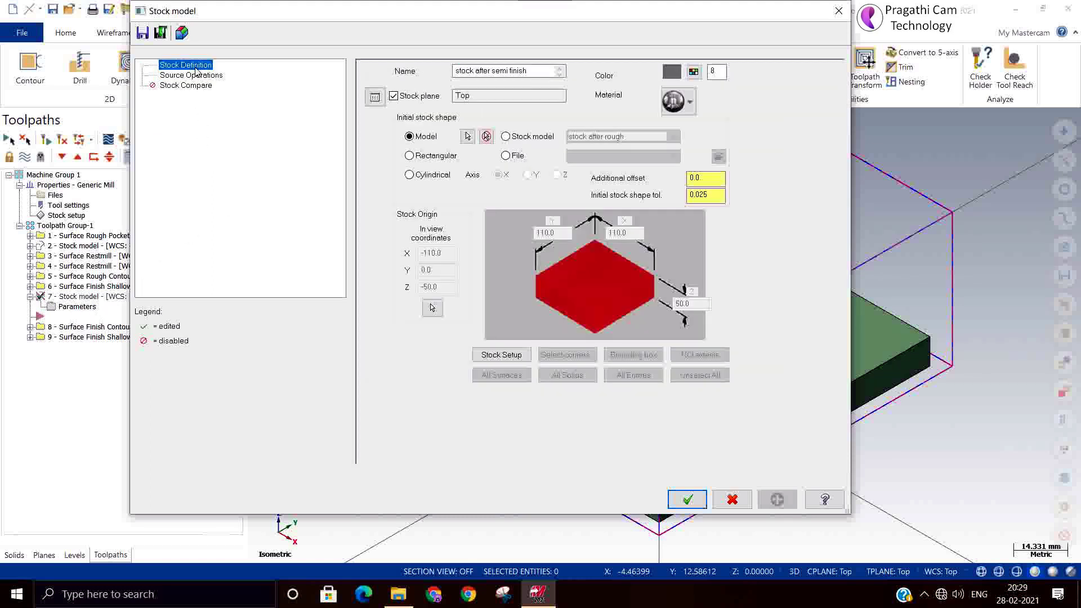
pyautogui.click(506, 136)
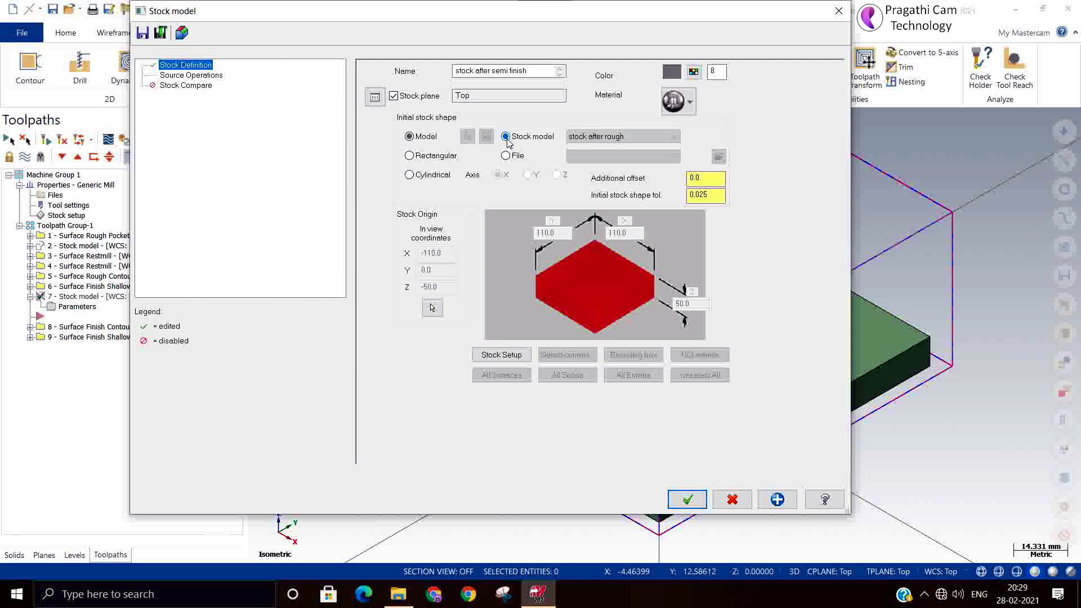
pyautogui.click(618, 137)
pyautogui.click(615, 149)
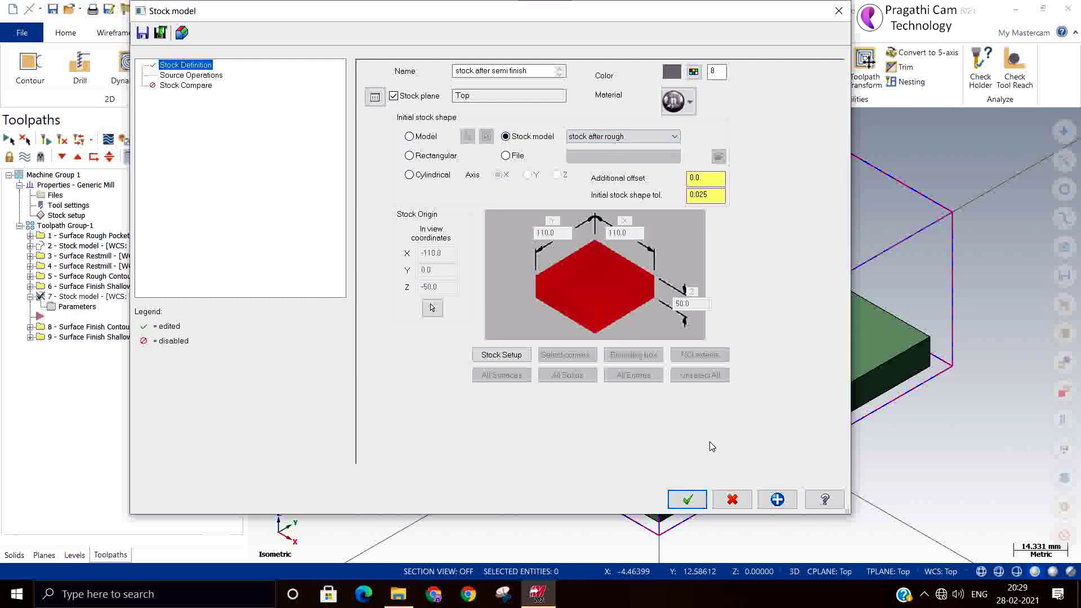
pyautogui.click(687, 499)
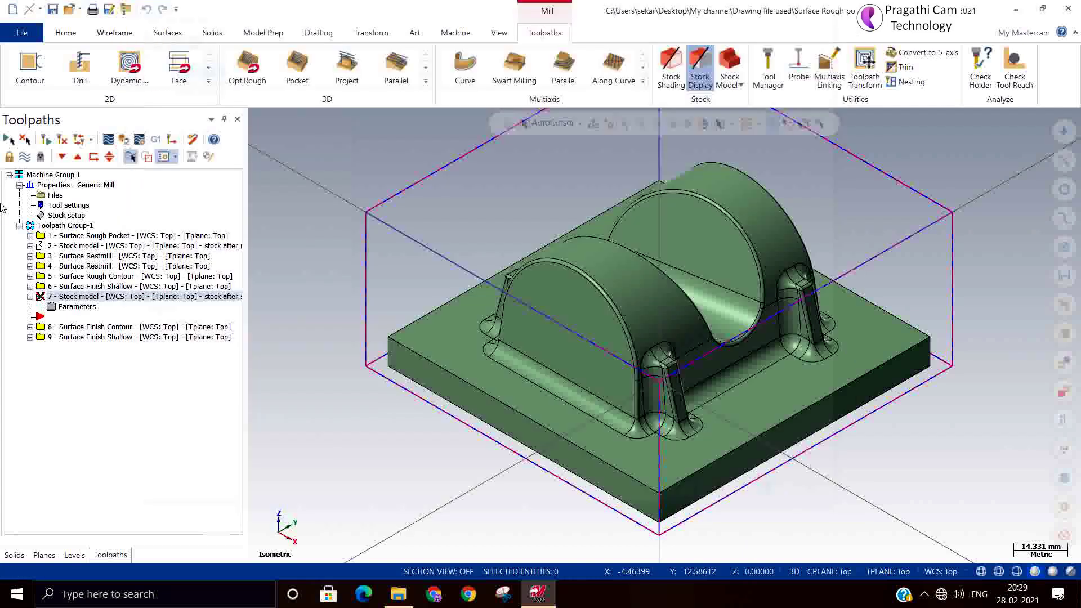
# - Regenerate stock model 7 at High multi-threading priority and display the resulting stock
pyautogui.click(62, 140)
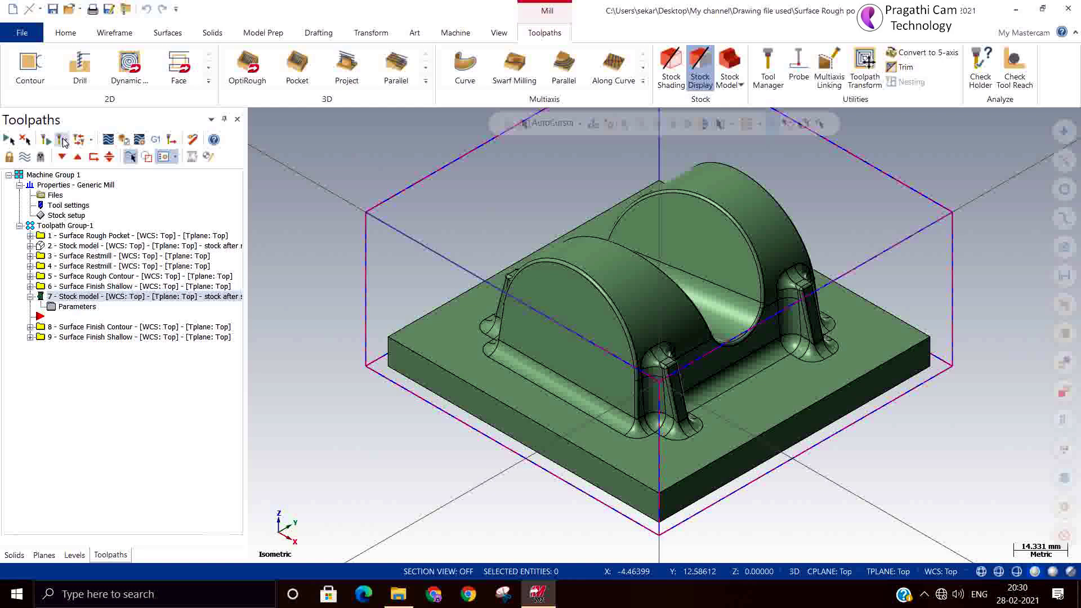
pyautogui.click(500, 33)
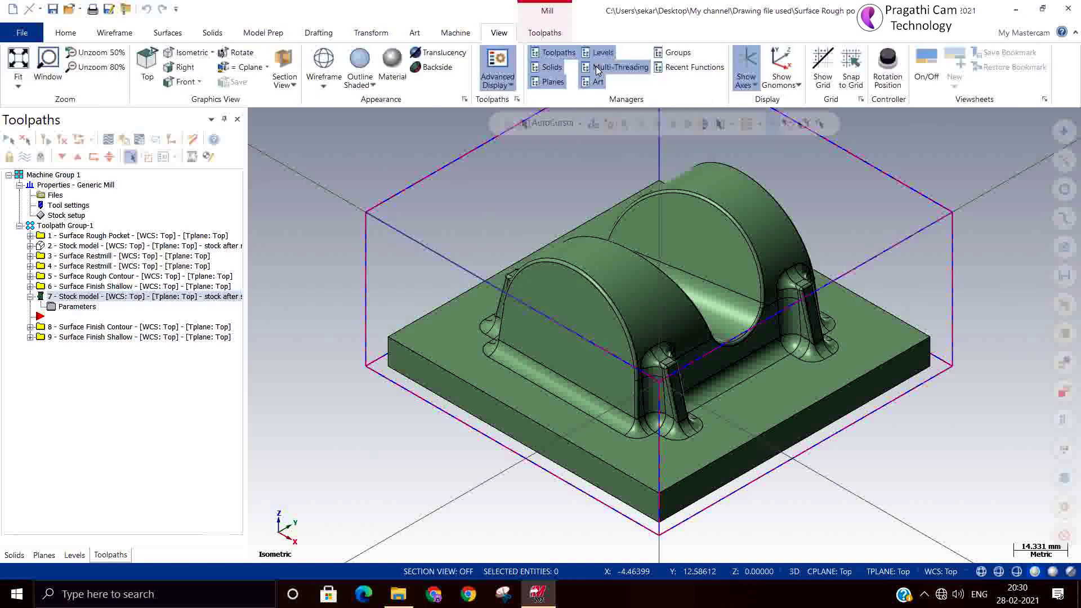
pyautogui.click(619, 67)
pyautogui.click(332, 223)
pyautogui.rightClick(329, 224)
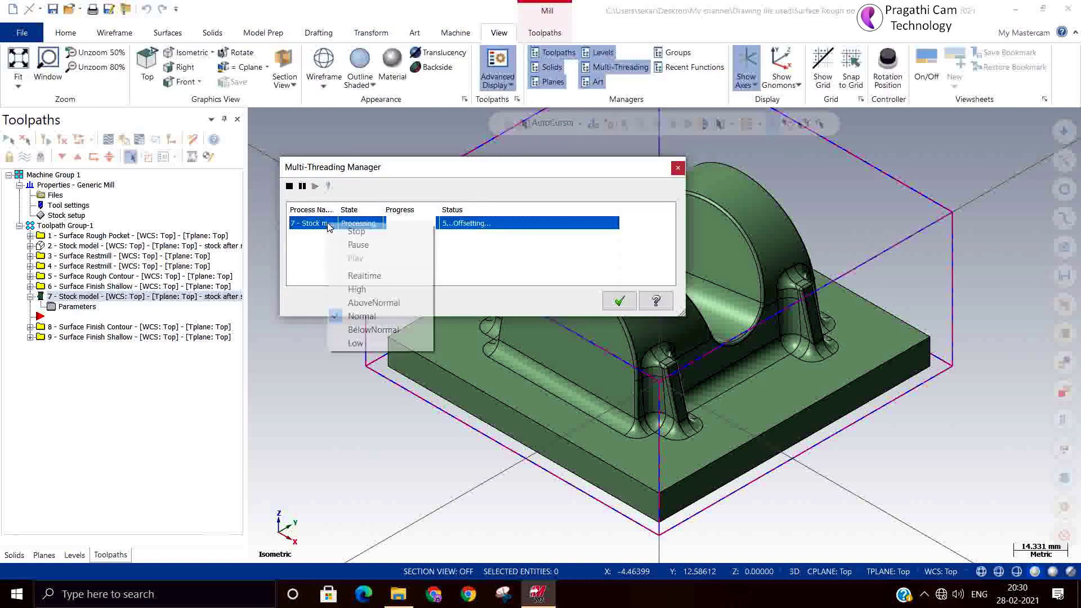
pyautogui.click(366, 289)
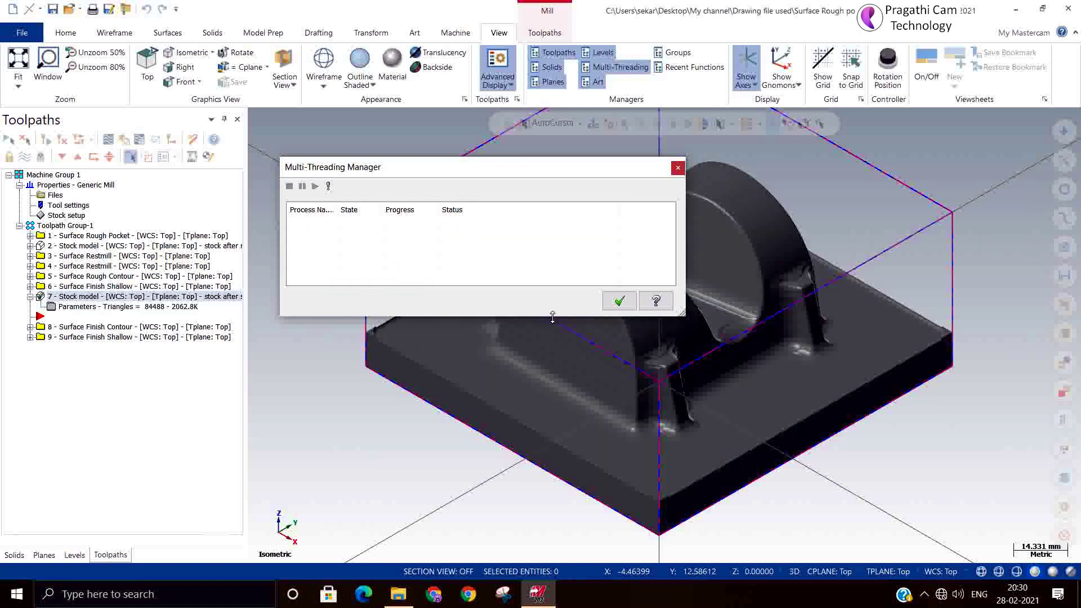
pyautogui.click(618, 302)
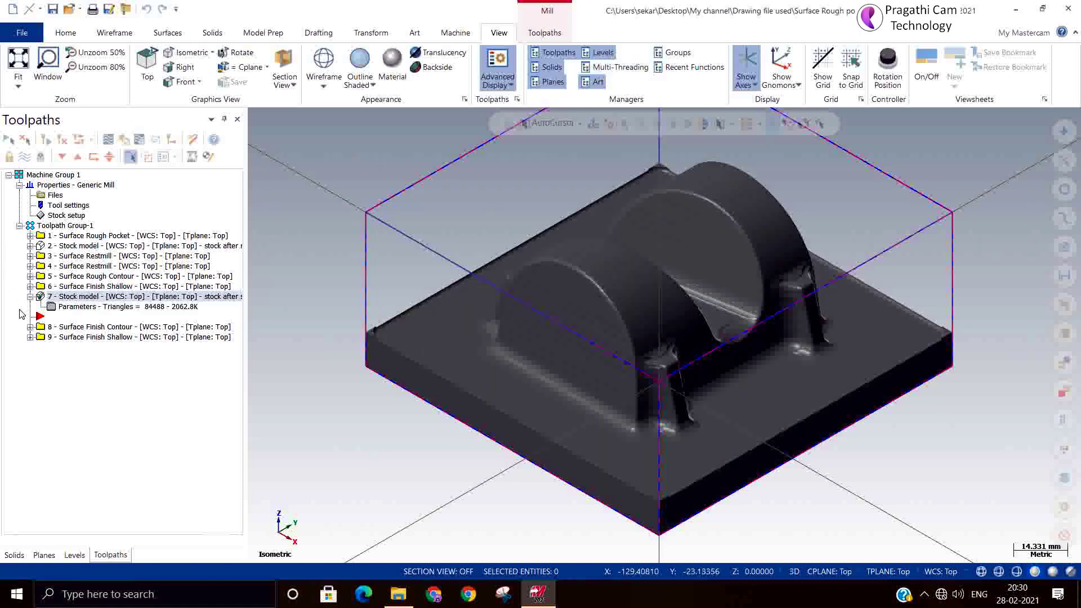
pyautogui.click(73, 329)
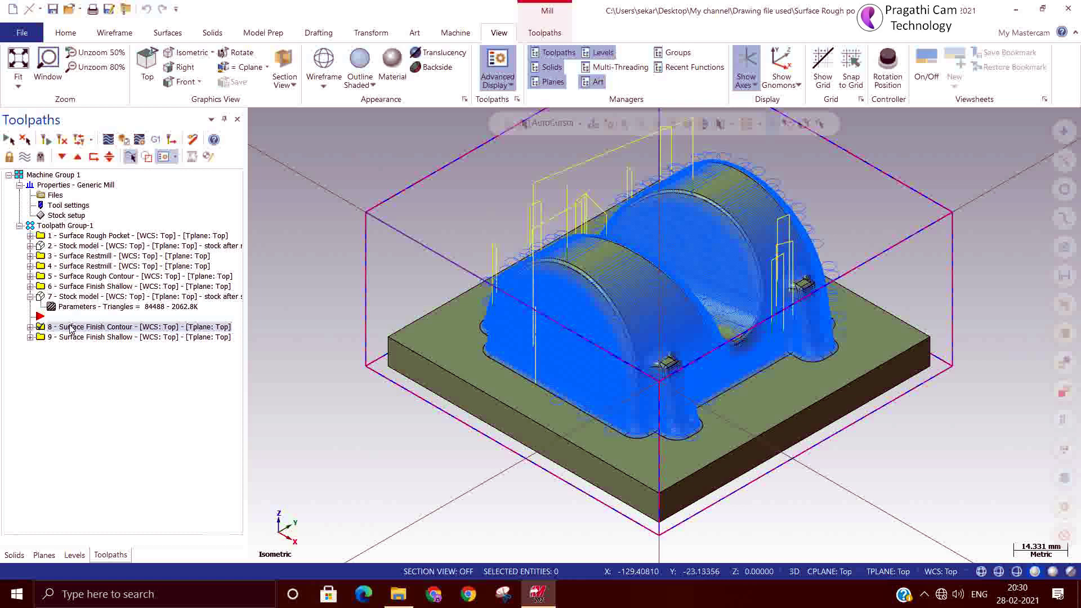
pyautogui.click(72, 297)
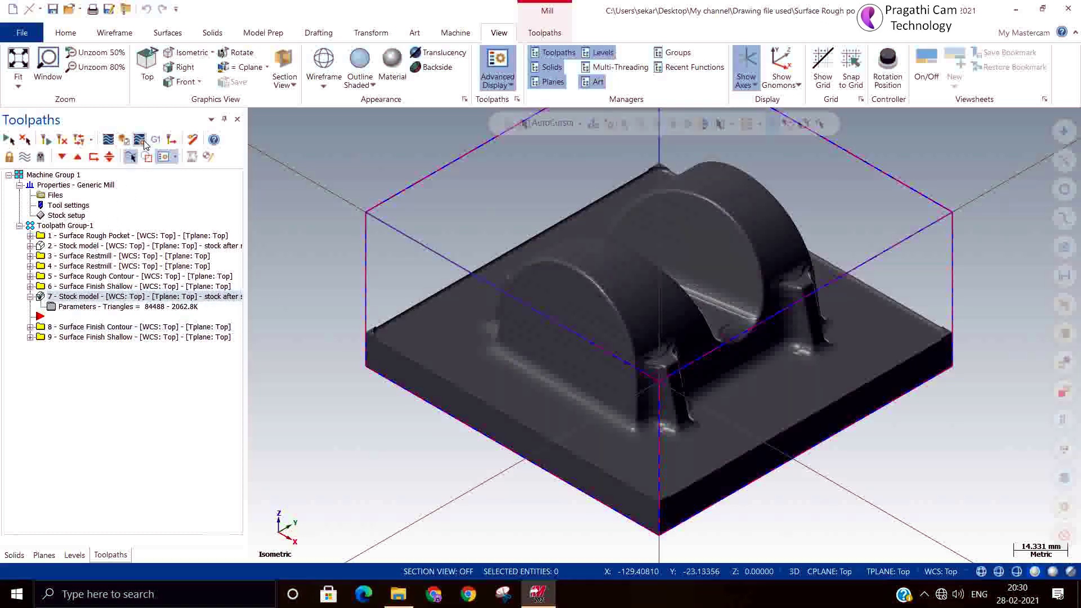
# - Set the Simulator's initial stock to the 'stock after semi finish' stock model
pyautogui.click(139, 140)
pyautogui.click(253, 283)
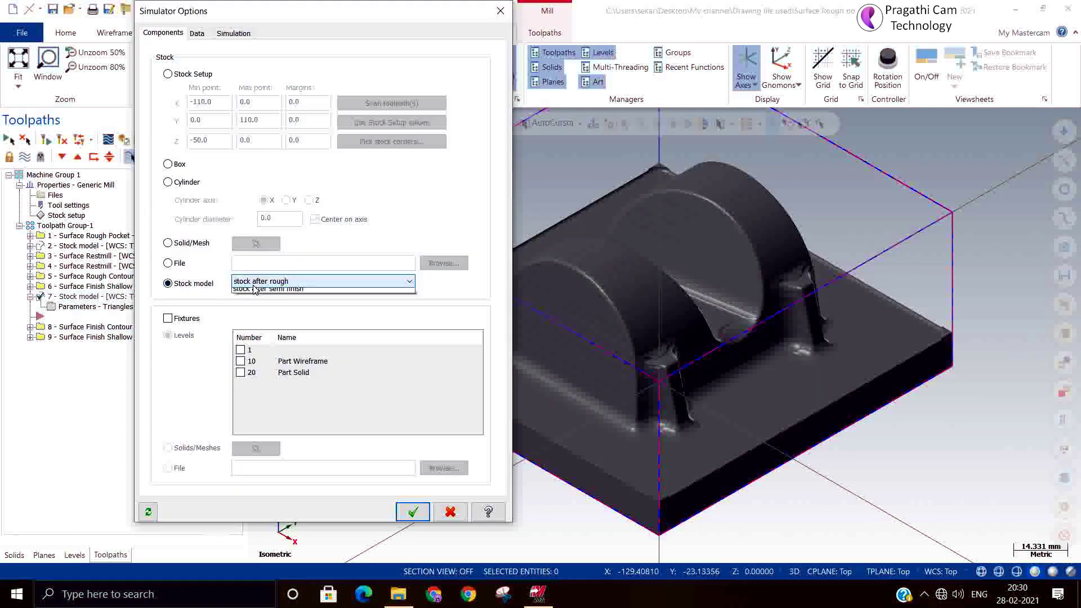
pyautogui.click(264, 303)
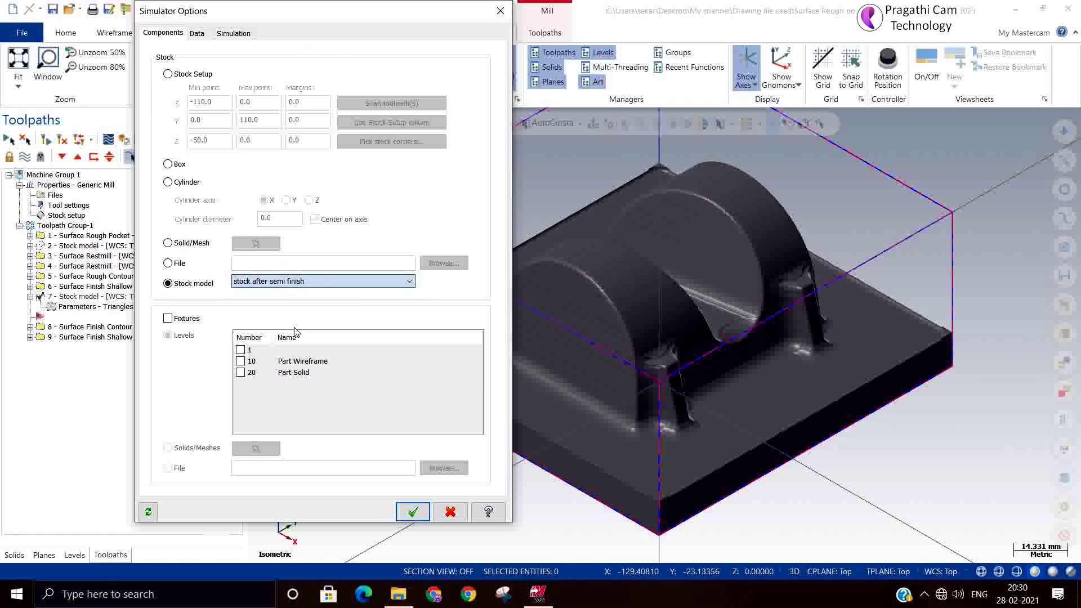
pyautogui.click(413, 512)
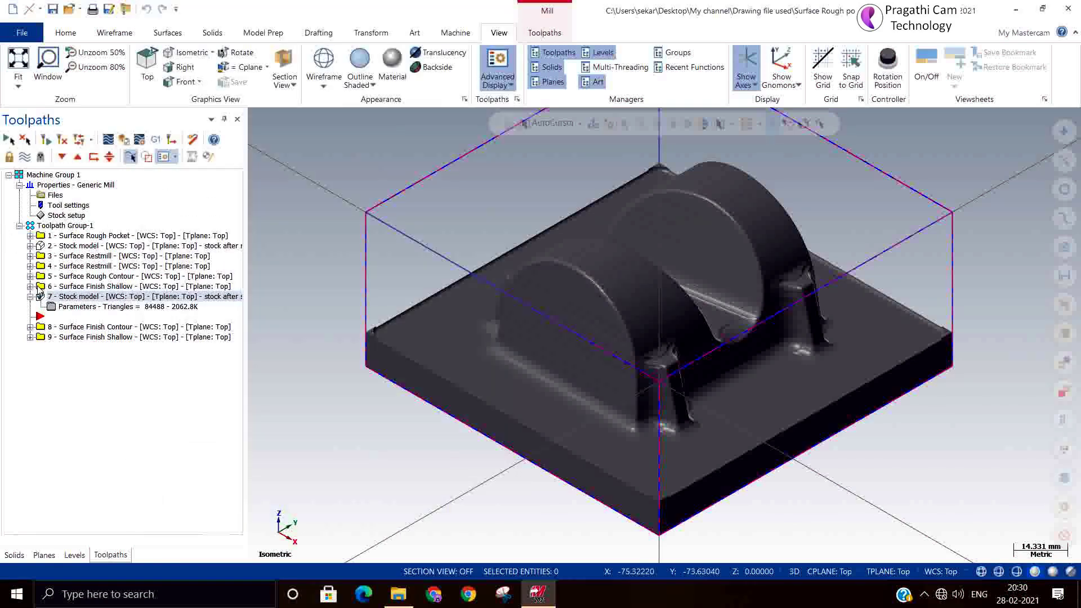
# - Verify Surface Finish Contour and Surface Finish Shallow (operations 8 and 9) in the Simulator
pyautogui.click(61, 327)
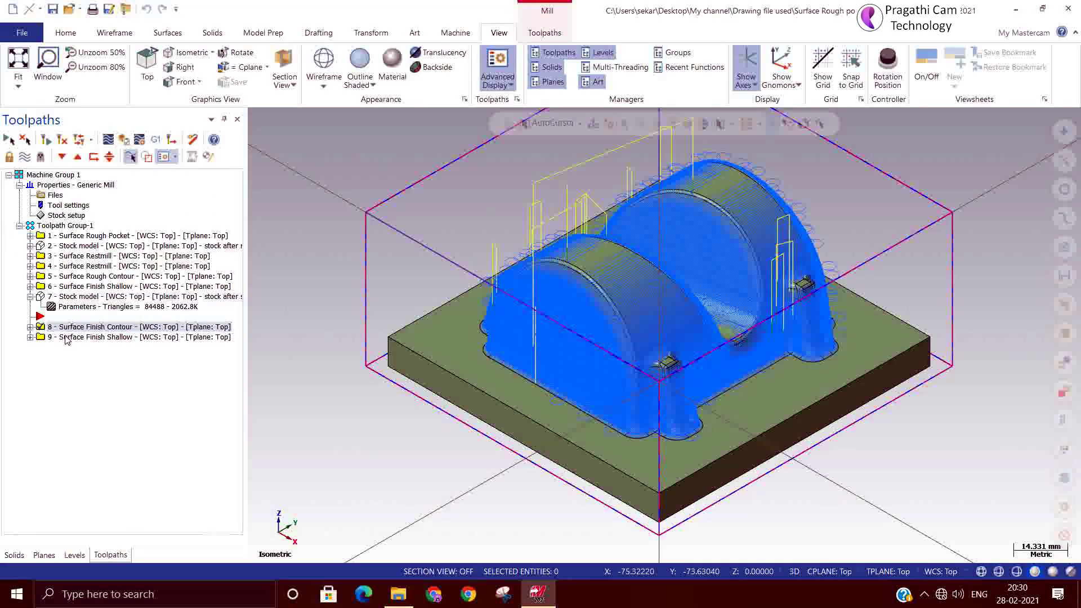
pyautogui.keyDown('ctrl'); pyautogui.click(66, 337); pyautogui.keyUp('ctrl')
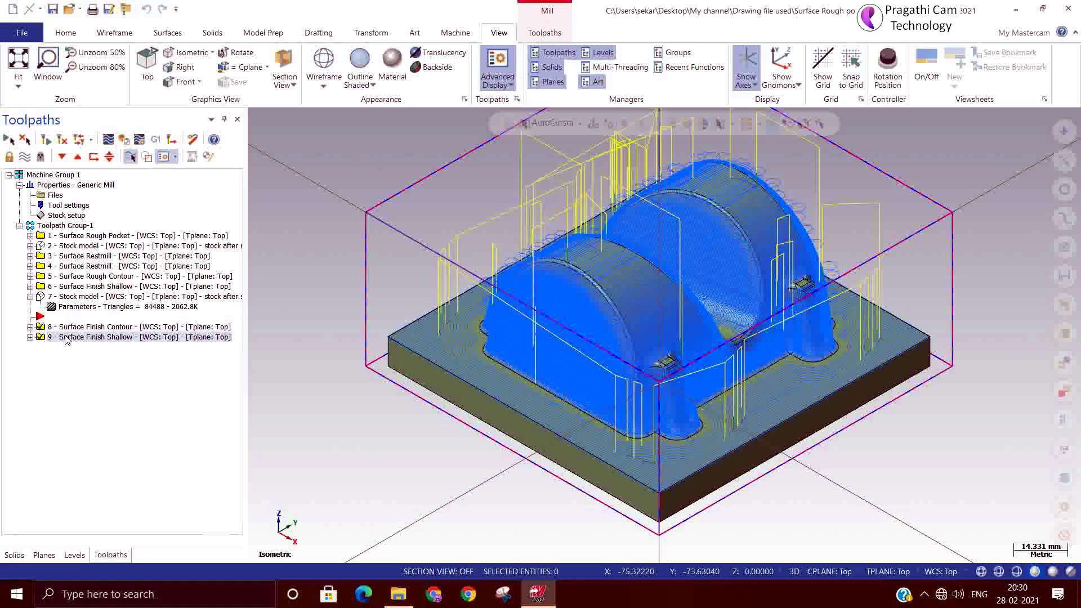
pyautogui.click(124, 141)
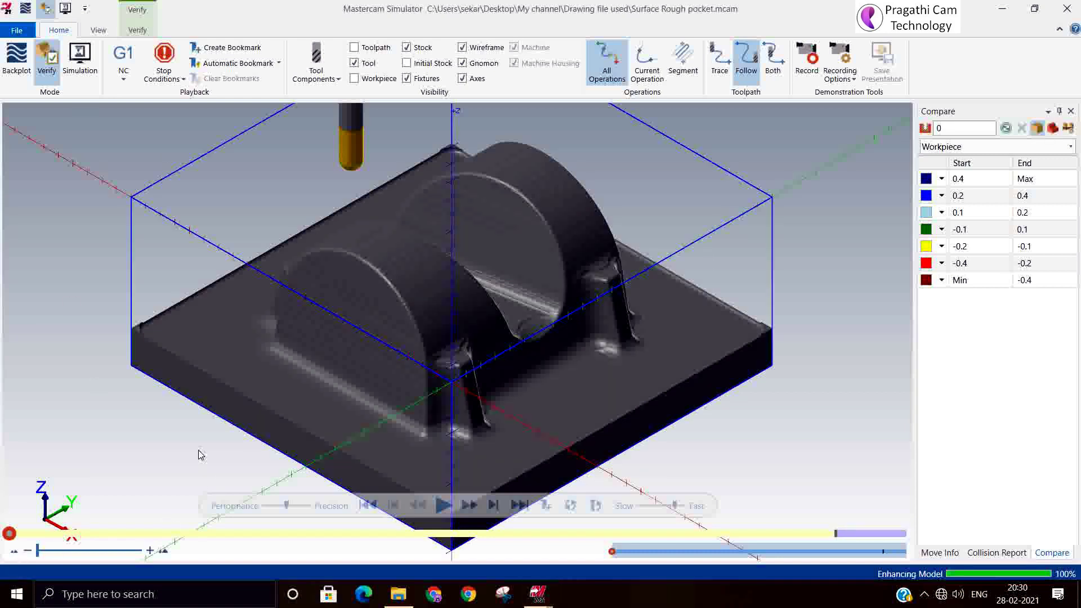
# - Play the finish toolpath simulation and inspect the machined part from several angles
pyautogui.click(441, 505)
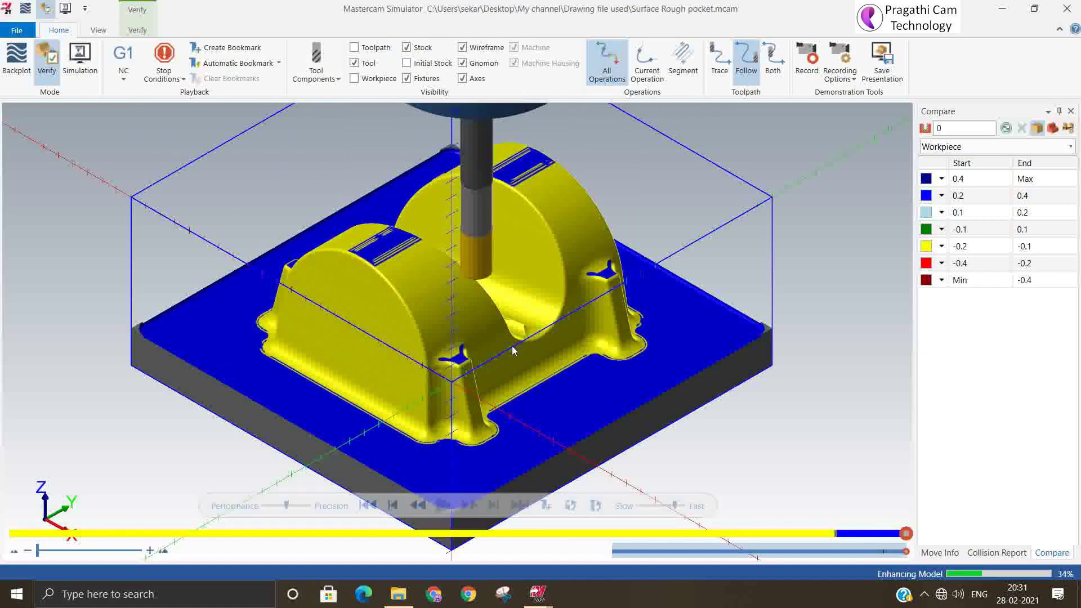
pyautogui.moveTo(514, 351); pyautogui.dragTo(478, 373, button='middle')
pyautogui.scroll(10, 478, 373)
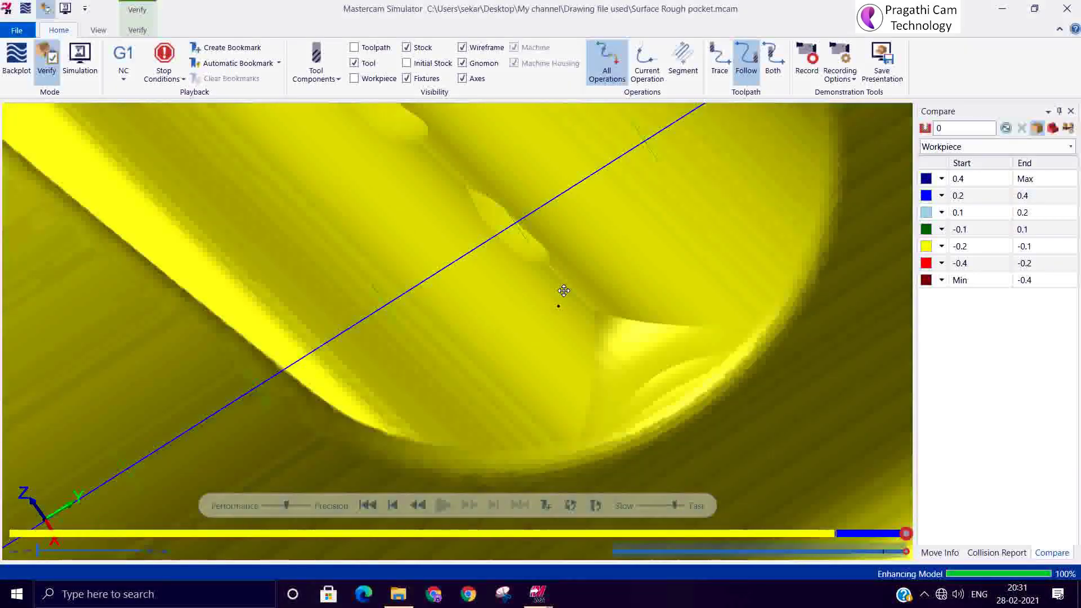
pyautogui.moveTo(564, 291); pyautogui.dragTo(550, 308, button='middle')
pyautogui.hotkey('alt', 'F1')
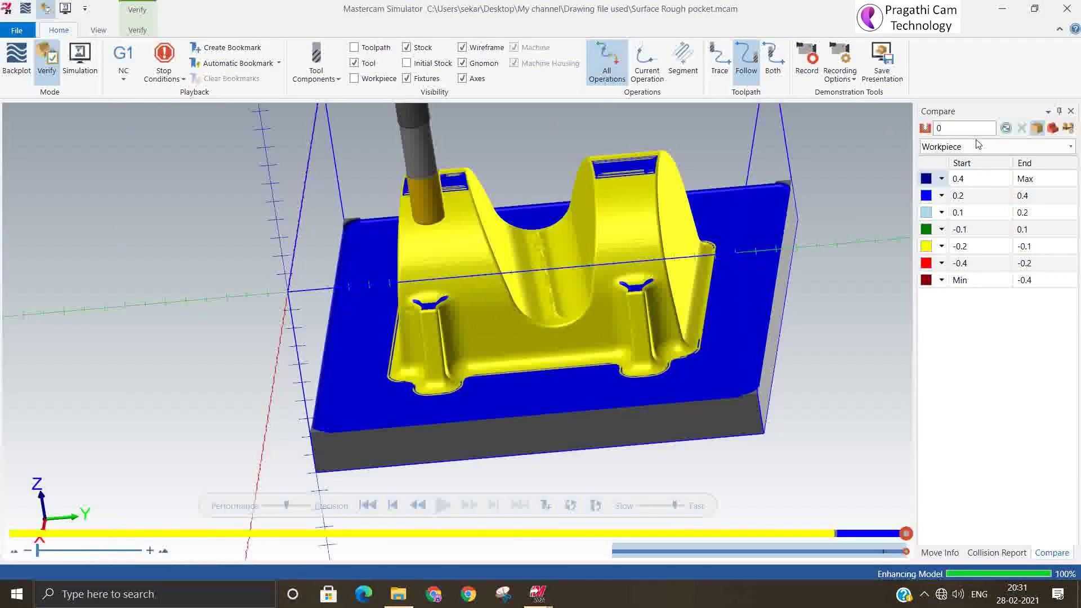
# - Compare the machined stock against the part, inspect the colours, and close the Simulator
pyautogui.click(1005, 129)
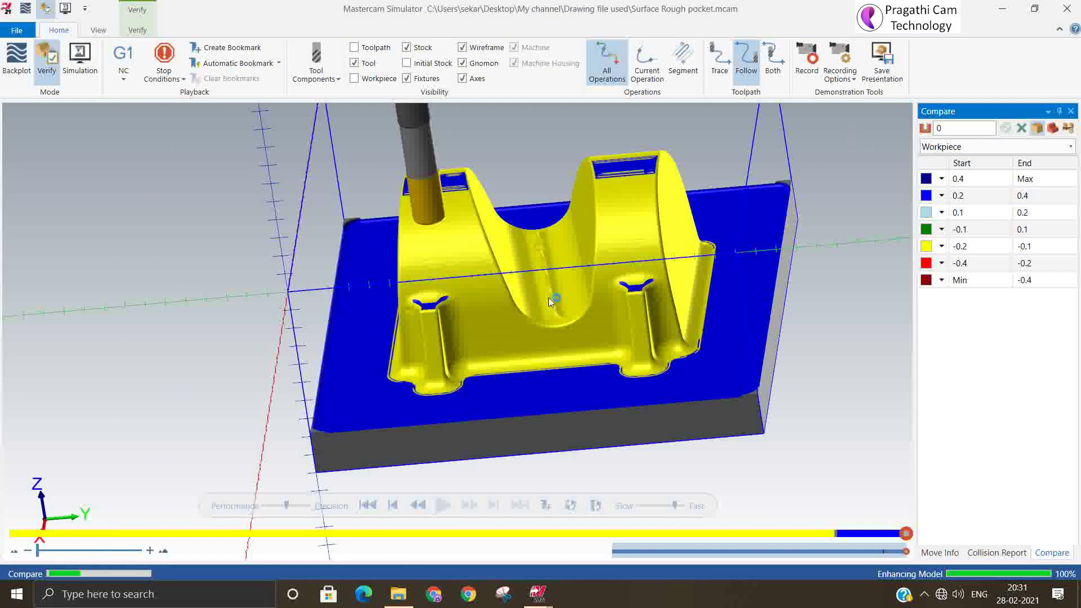
pyautogui.moveTo(513, 383); pyautogui.dragTo(560, 392, button='middle')
pyautogui.scroll(5, 455, 394)
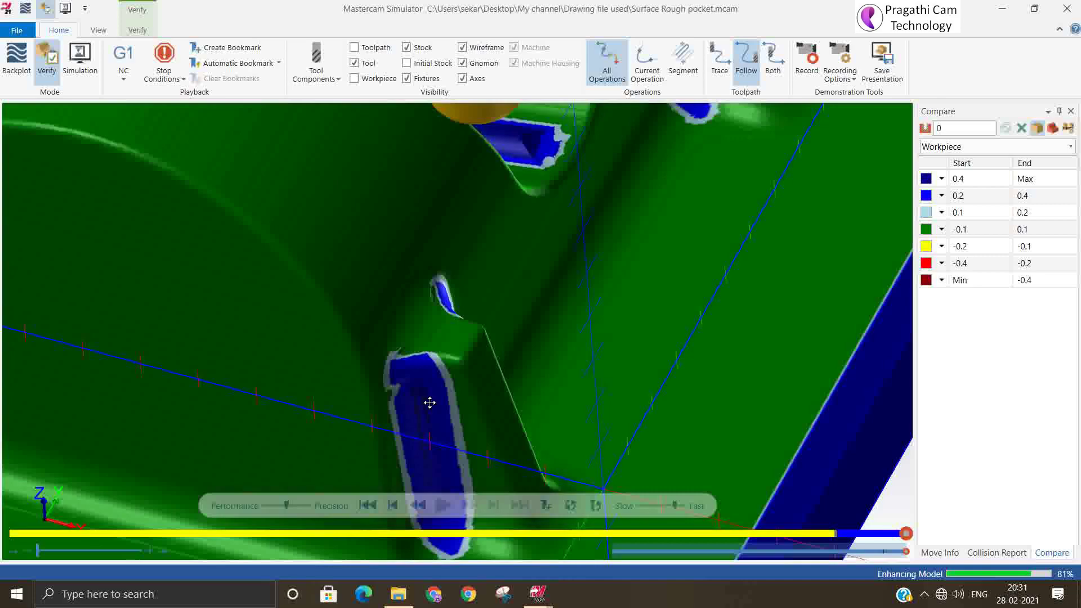
pyautogui.moveTo(430, 400); pyautogui.dragTo(408, 411, button='middle')
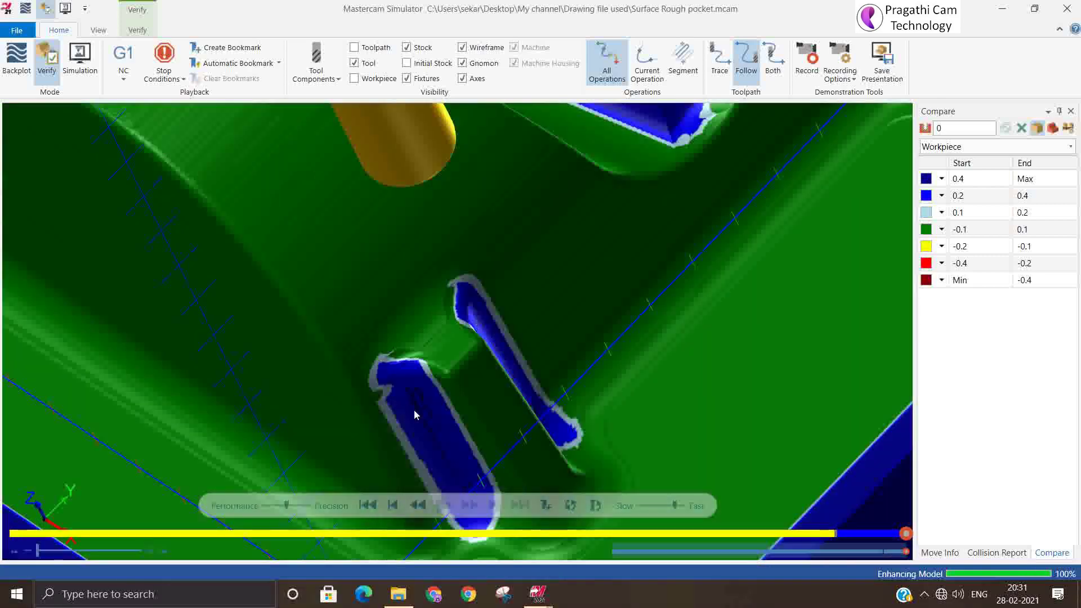
pyautogui.scroll(-4, 414, 412)
pyautogui.click(1067, 9)
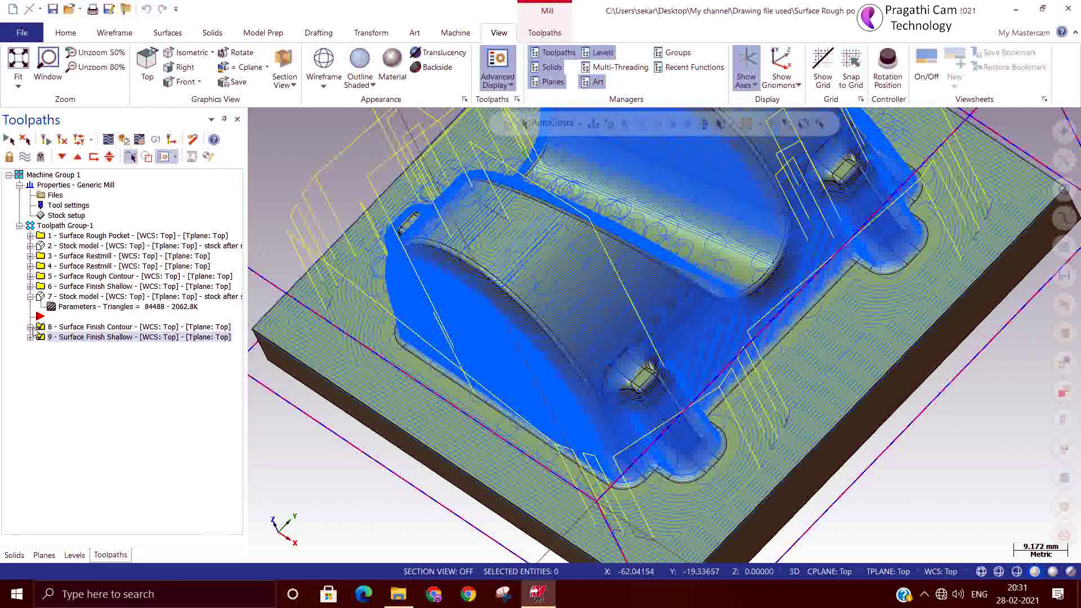
# - Give Surface Finish Contour a new 5 mm ball-nose tool with 50 mm cutting length as a new assembly
pyautogui.click(30, 327)
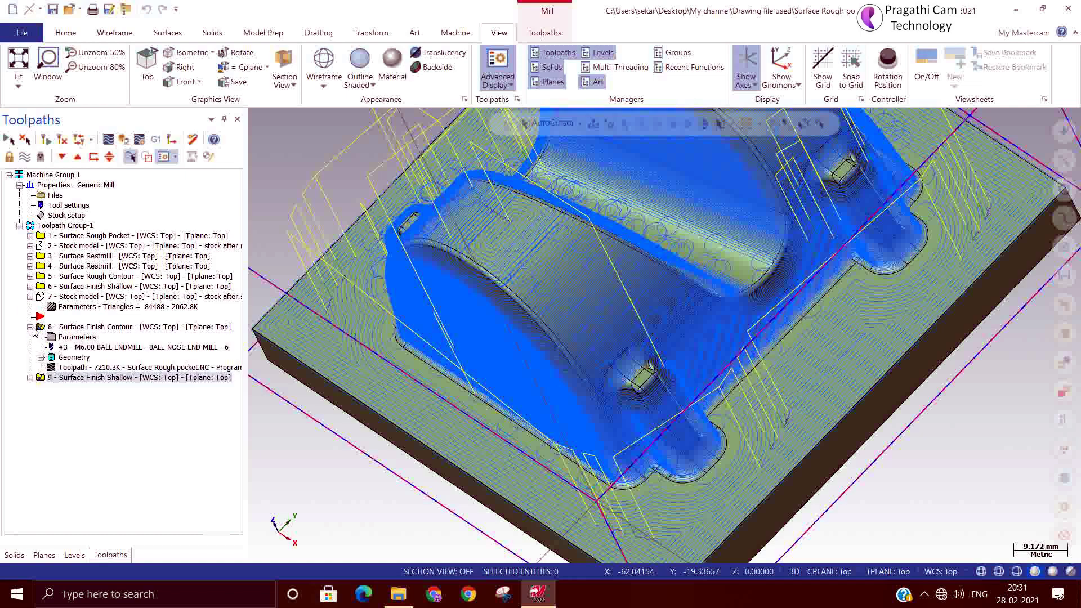
pyautogui.click(66, 339)
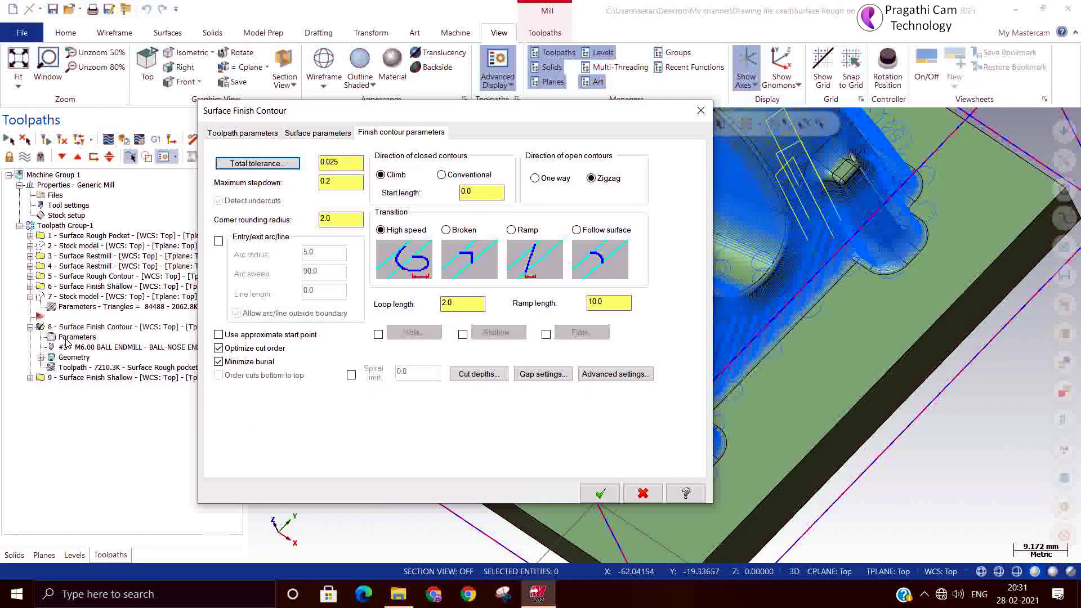
pyautogui.click(243, 133)
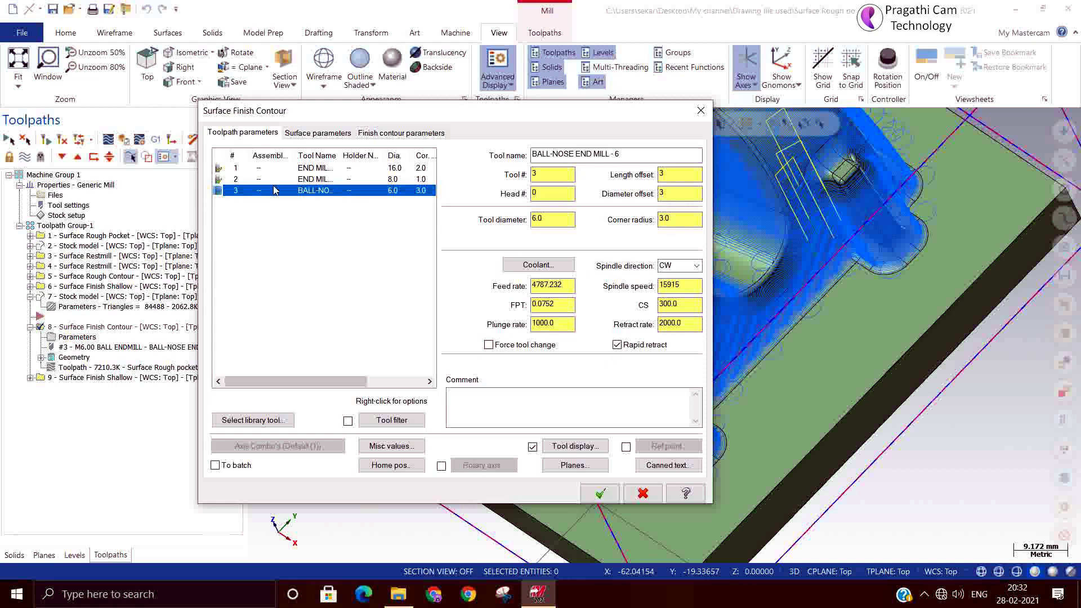
pyautogui.doubleClick(387, 192)
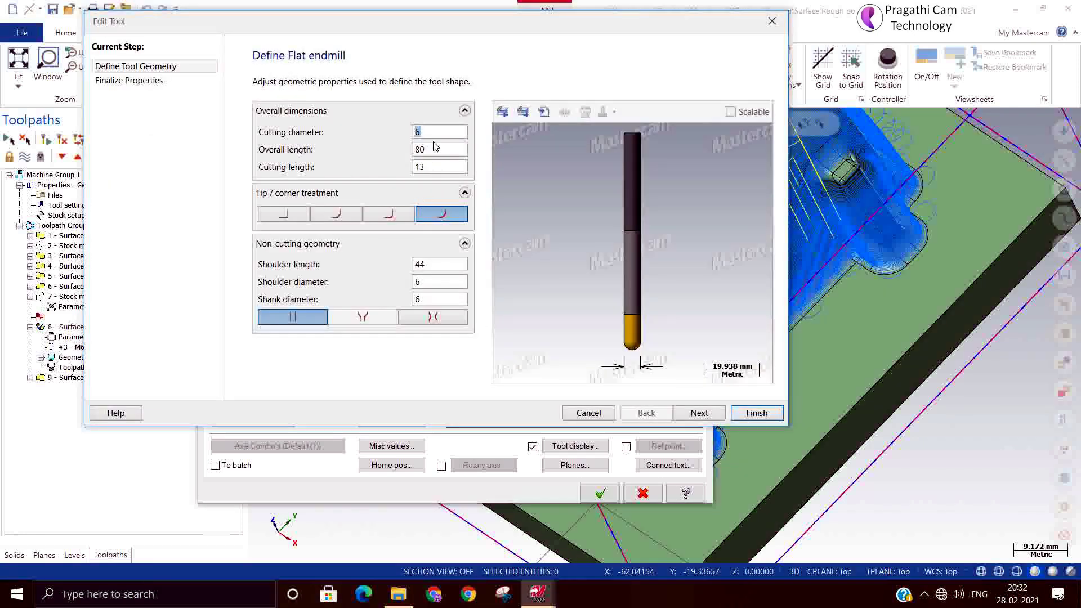
pyautogui.press('Return')
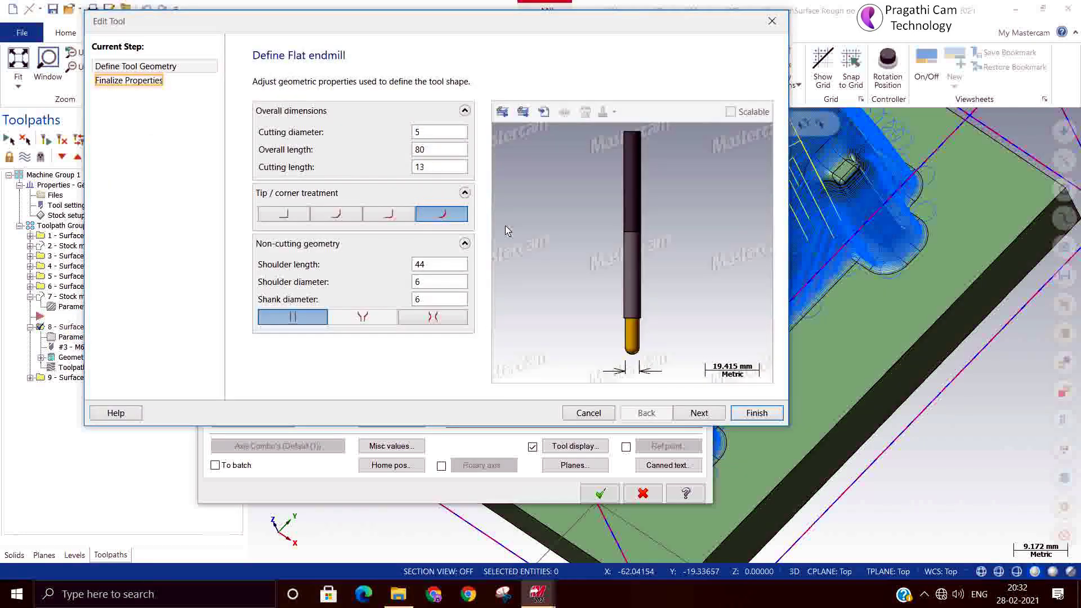
pyautogui.click(434, 168)
pyautogui.write('5')
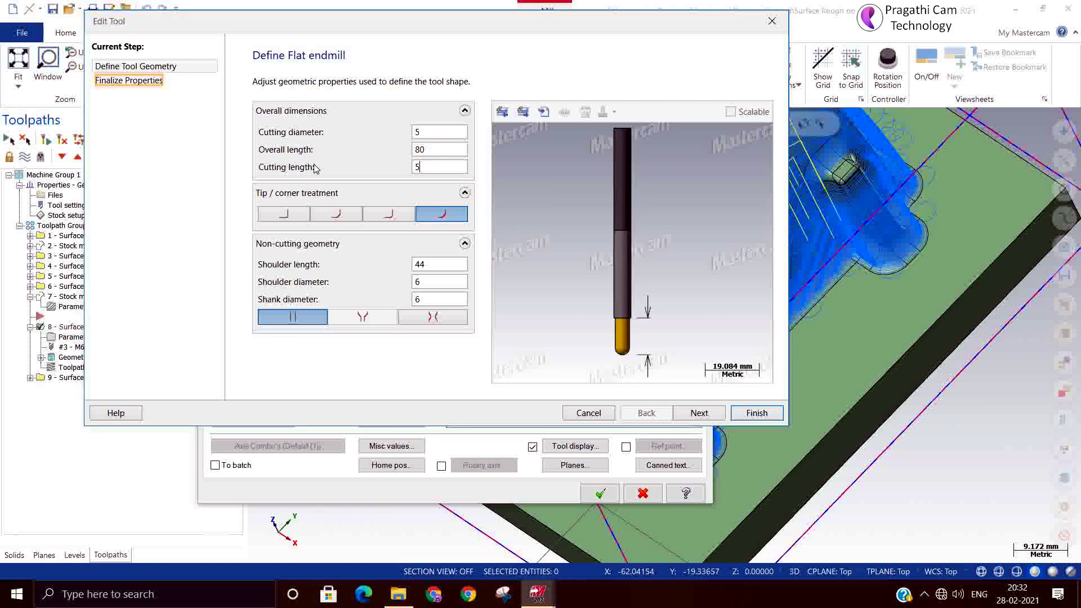
pyautogui.write('0')
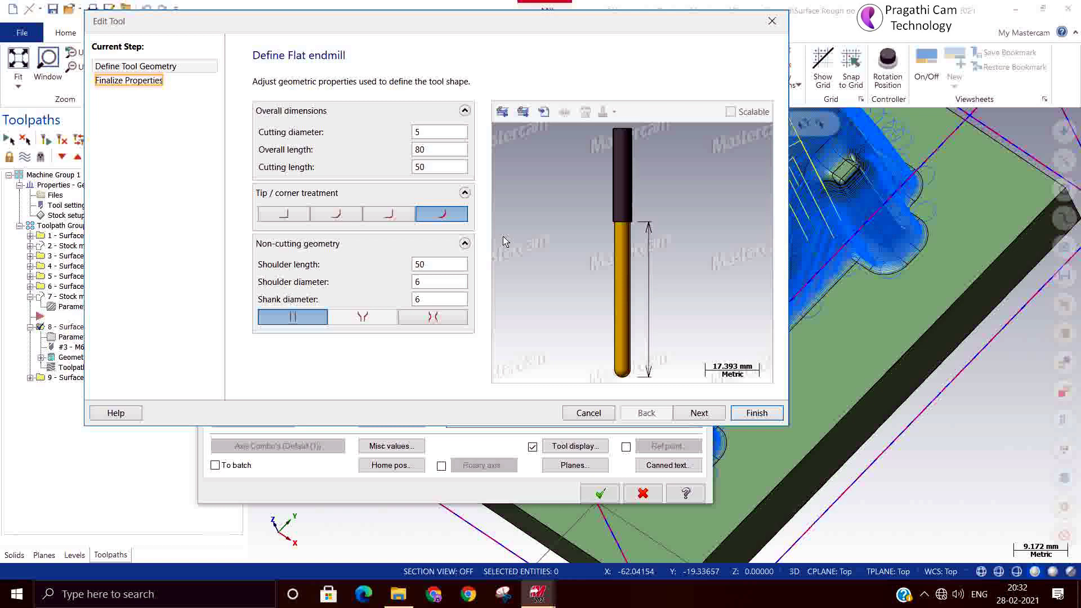
pyautogui.click(757, 412)
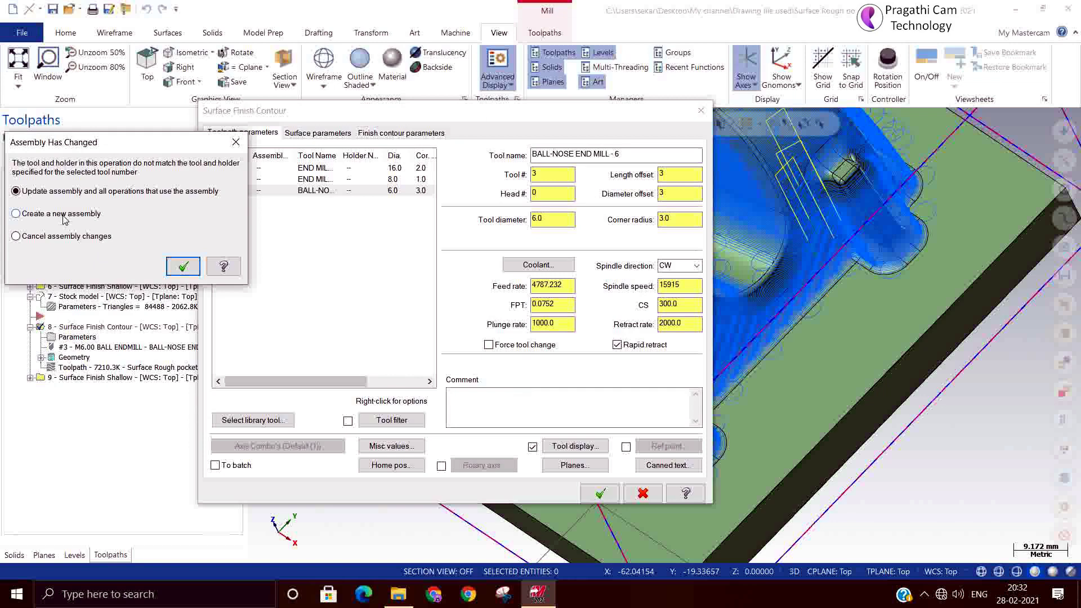
pyautogui.click(183, 266)
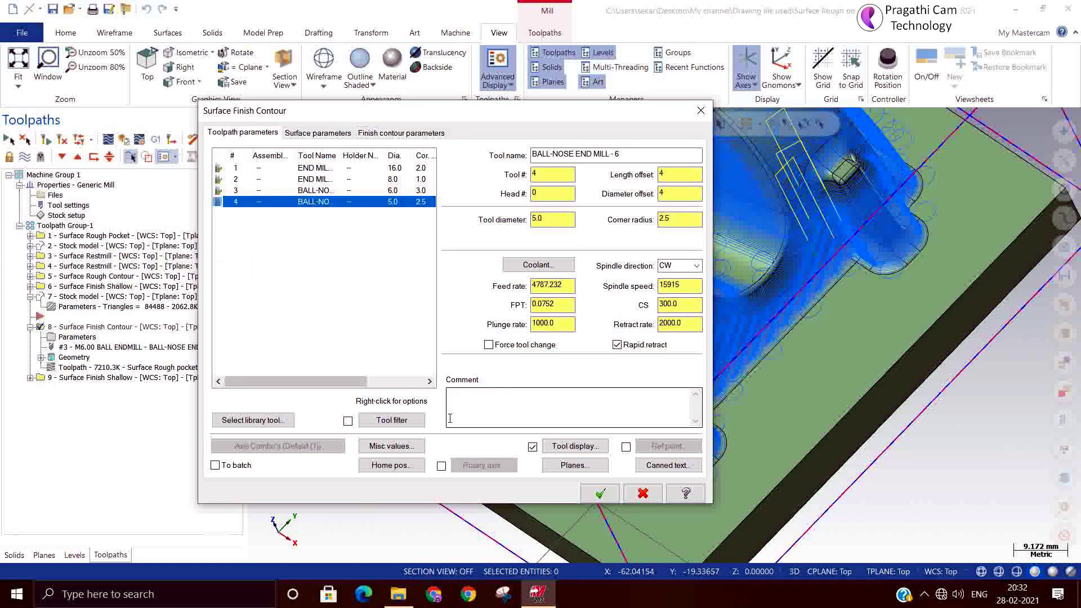
# - Regenerate Surface Finish Contour with the 5 mm ball endmill, then verify operations 8 and 9 together
pyautogui.click(600, 494)
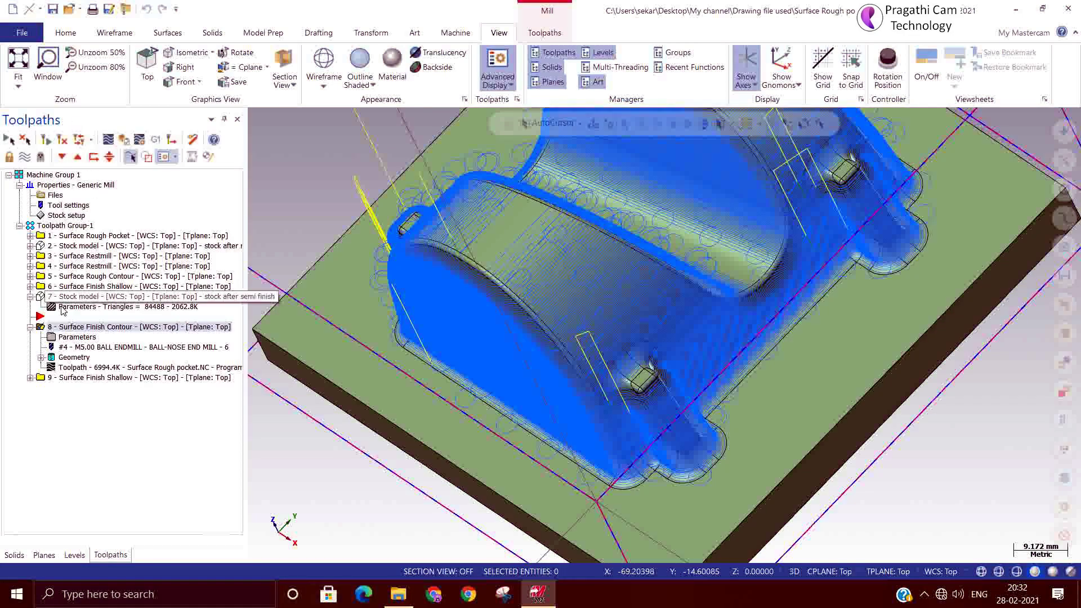
pyautogui.click(97, 381)
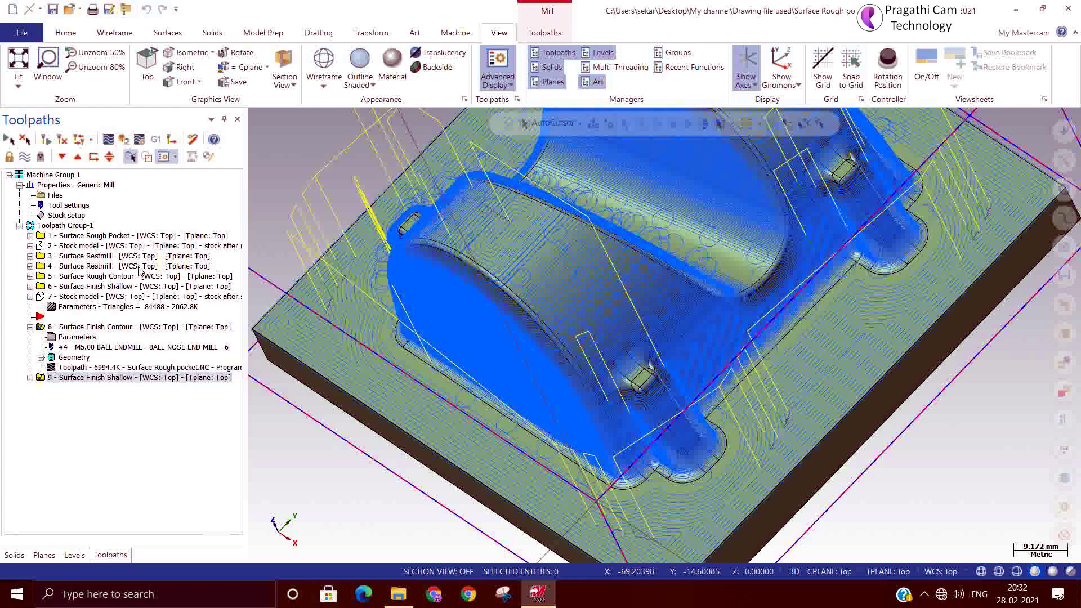
pyautogui.click(123, 140)
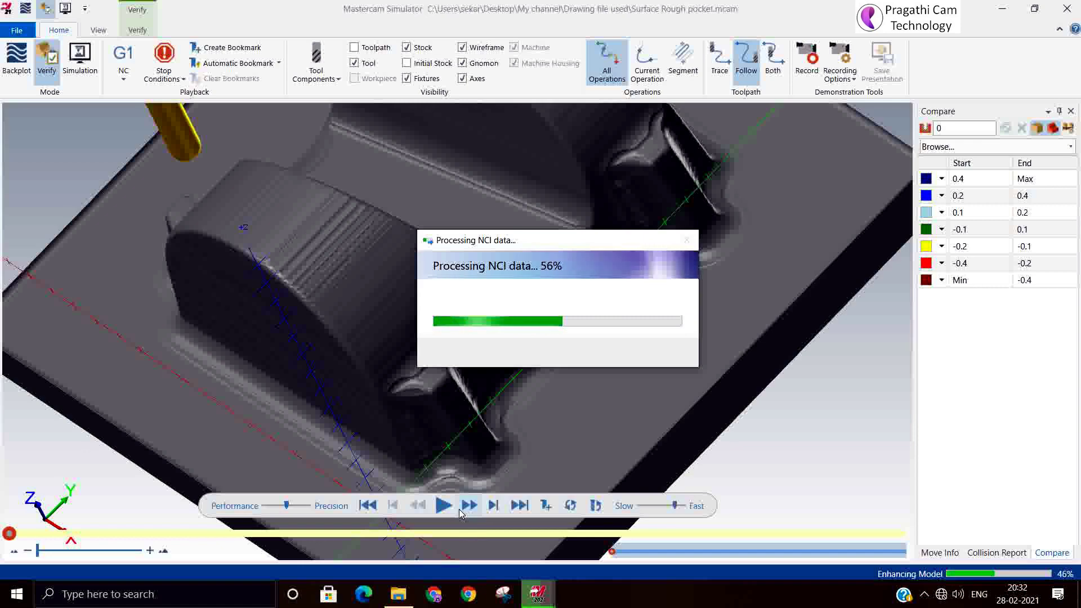
# - Play the simulation of both finish toolpaths and inspect the cut part
pyautogui.click(518, 506)
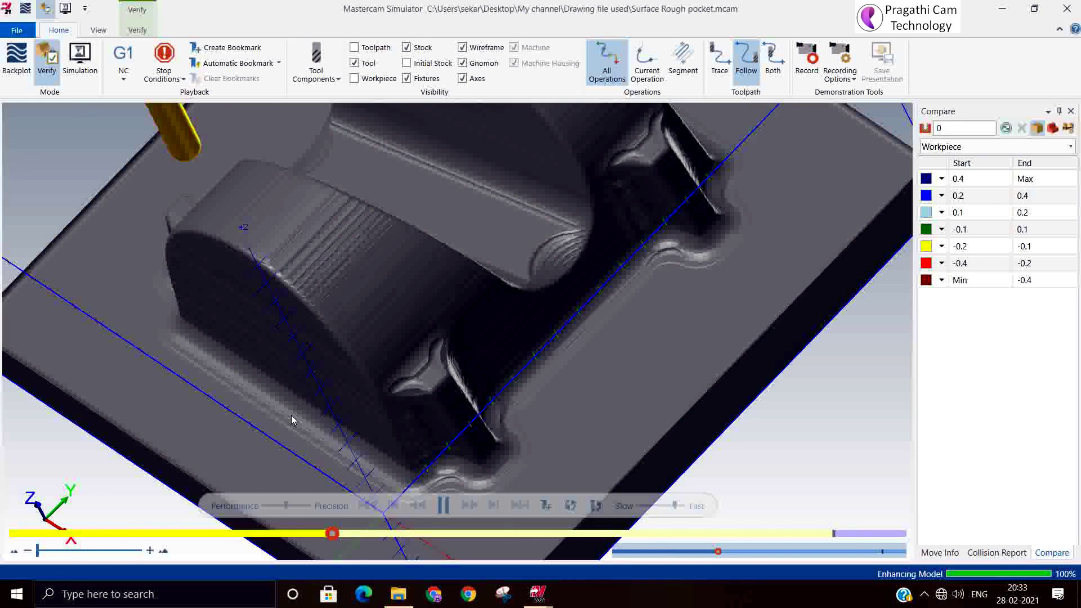
pyautogui.scroll(-2, 292, 419)
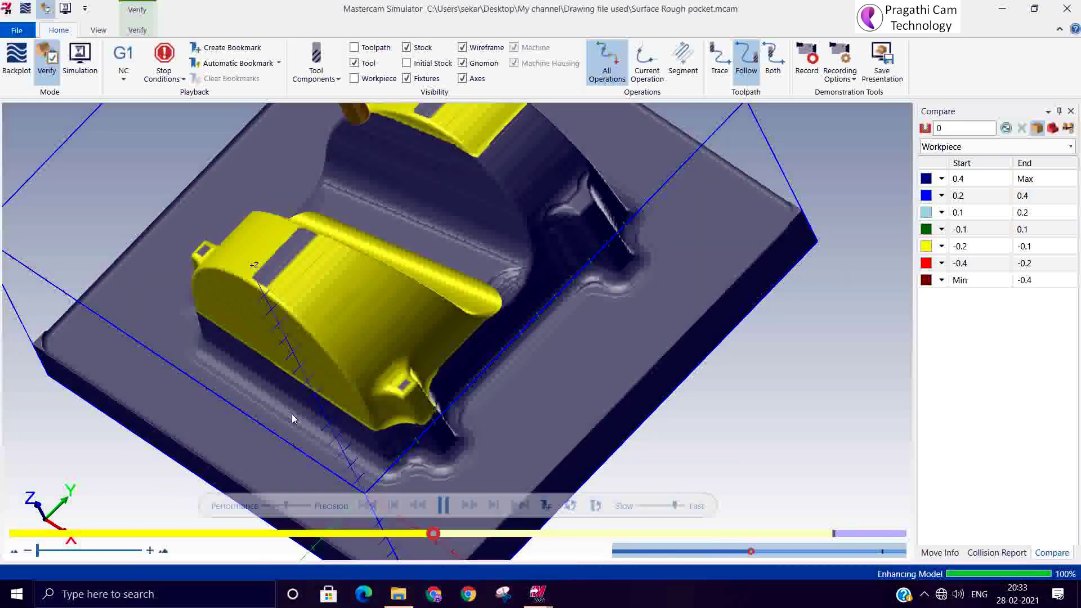
pyautogui.scroll(5, 476, 291)
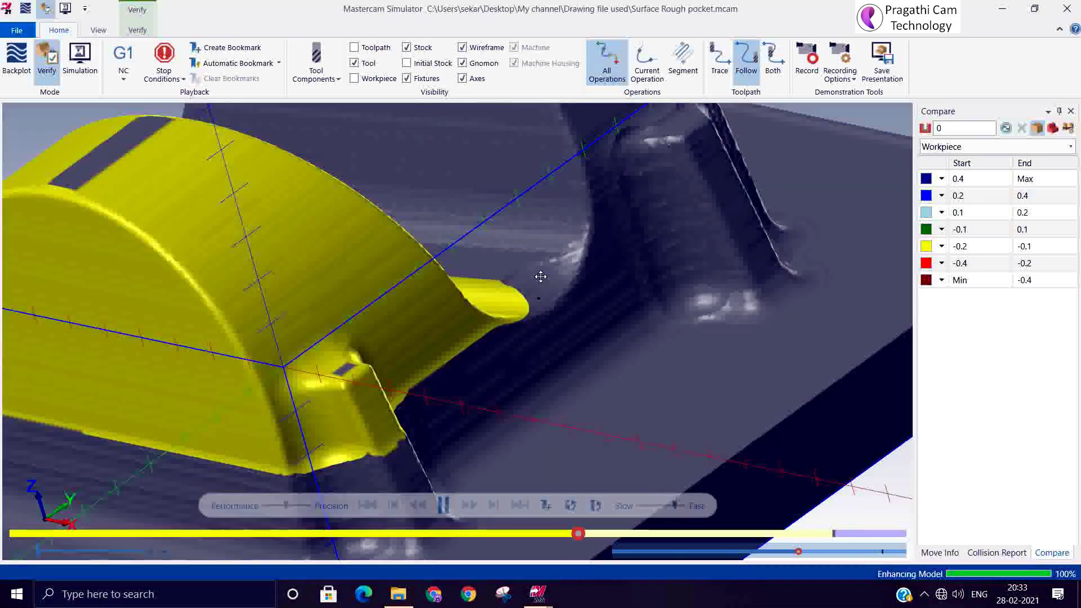
pyautogui.moveTo(540, 276); pyautogui.dragTo(522, 285, button='middle')
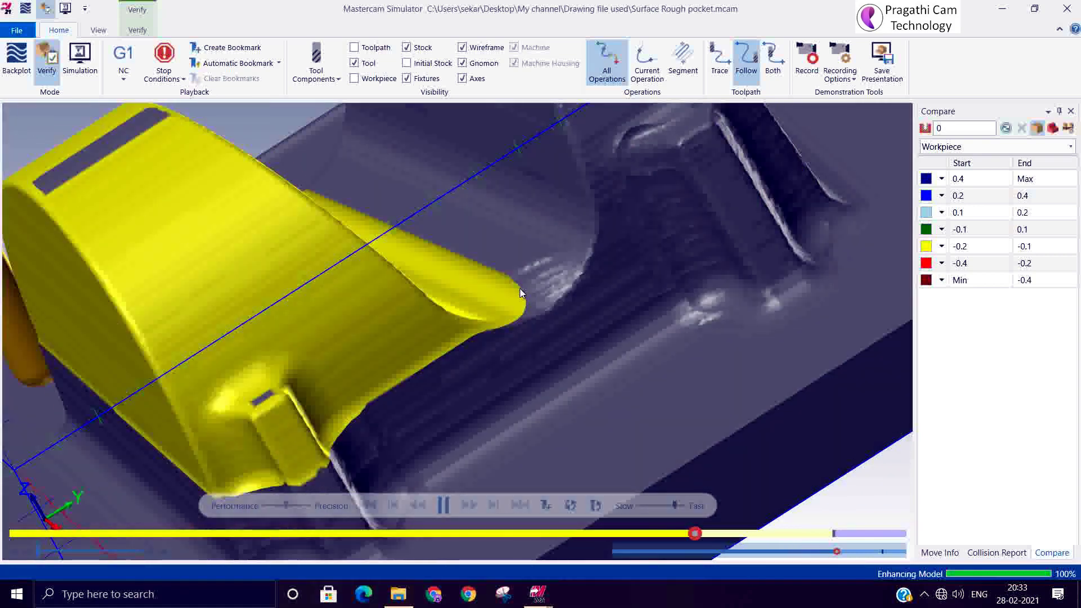
pyautogui.moveTo(515, 316)
pyautogui.mouseDown(button='middle')
pyautogui.moveTo(512, 335)
pyautogui.moveTo(524, 299)
pyautogui.moveTo(515, 327)
pyautogui.mouseUp(button='middle')
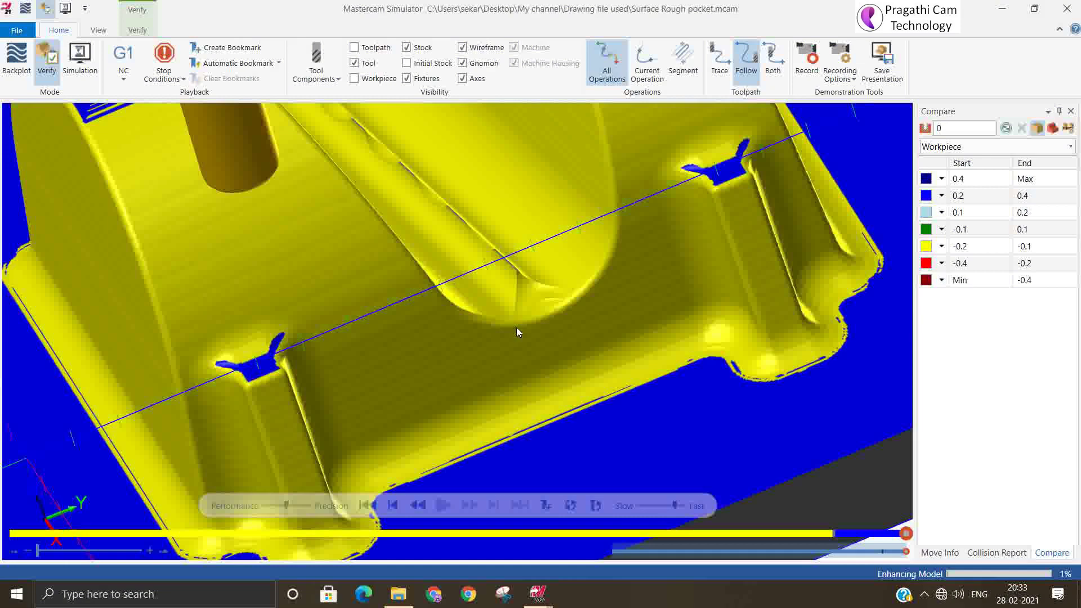
pyautogui.scroll(-3, 516, 327)
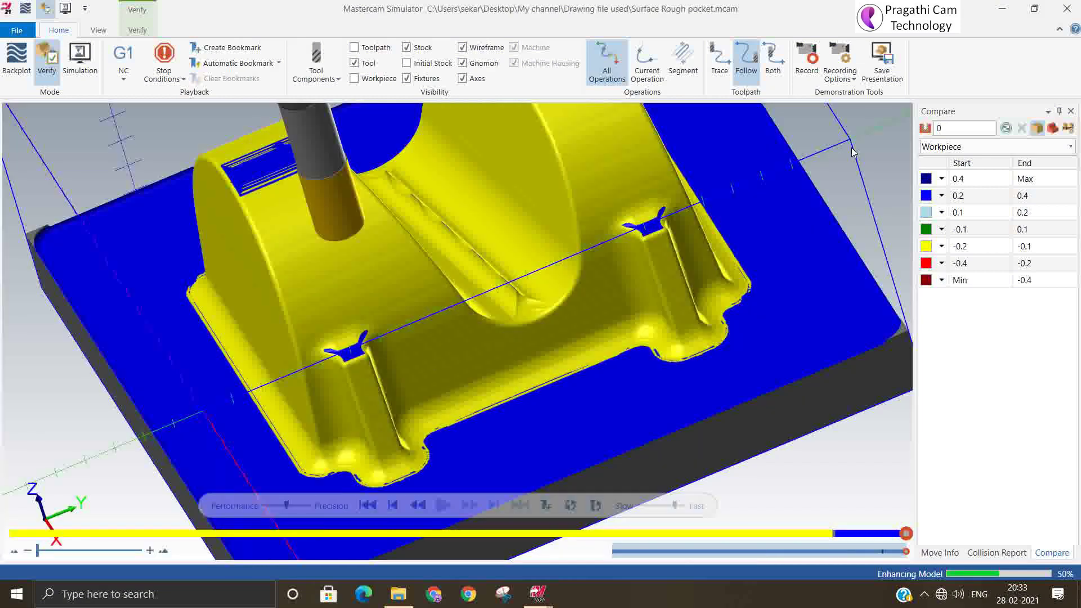
# - Compare the cut stock to the workpiece, check leftover material in the narrow slots, then close the Simulator
pyautogui.click(1005, 128)
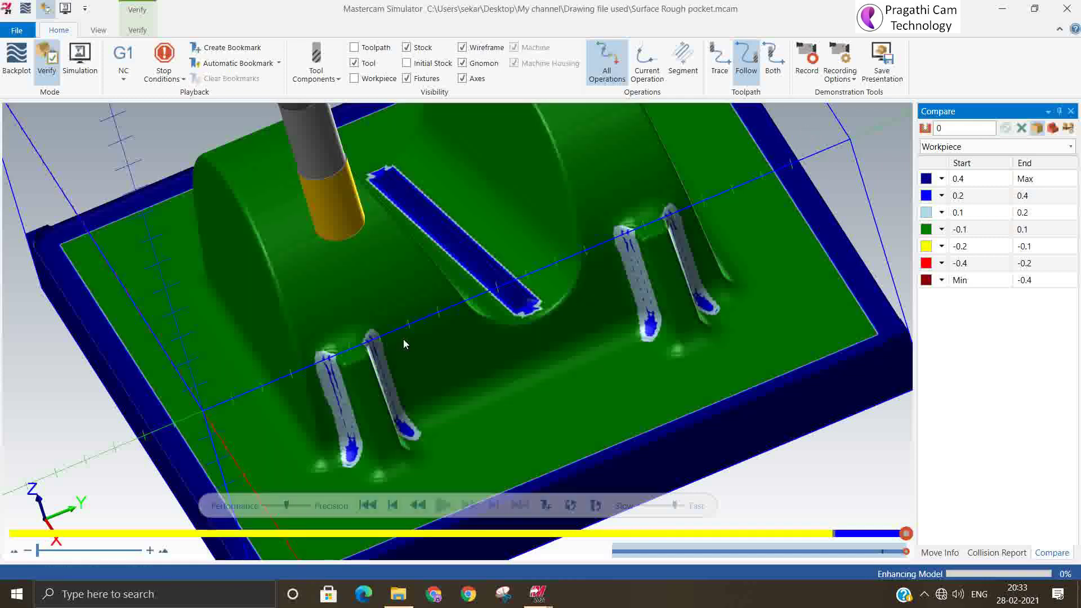
pyautogui.moveTo(456, 304); pyautogui.dragTo(446, 231, button='middle')
pyautogui.scroll(3, 441, 225)
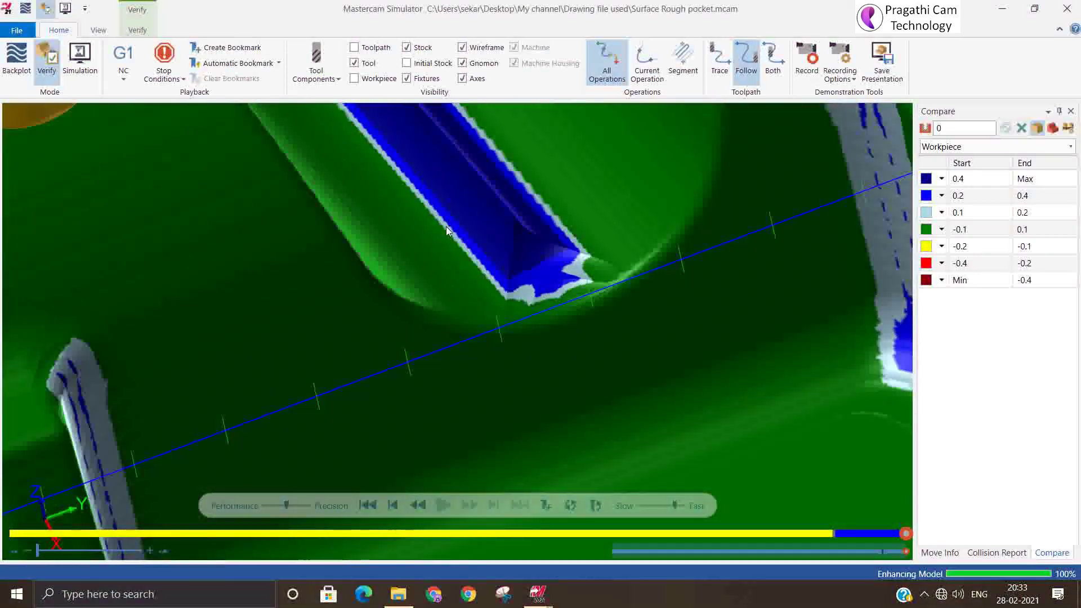
pyautogui.click(1067, 9)
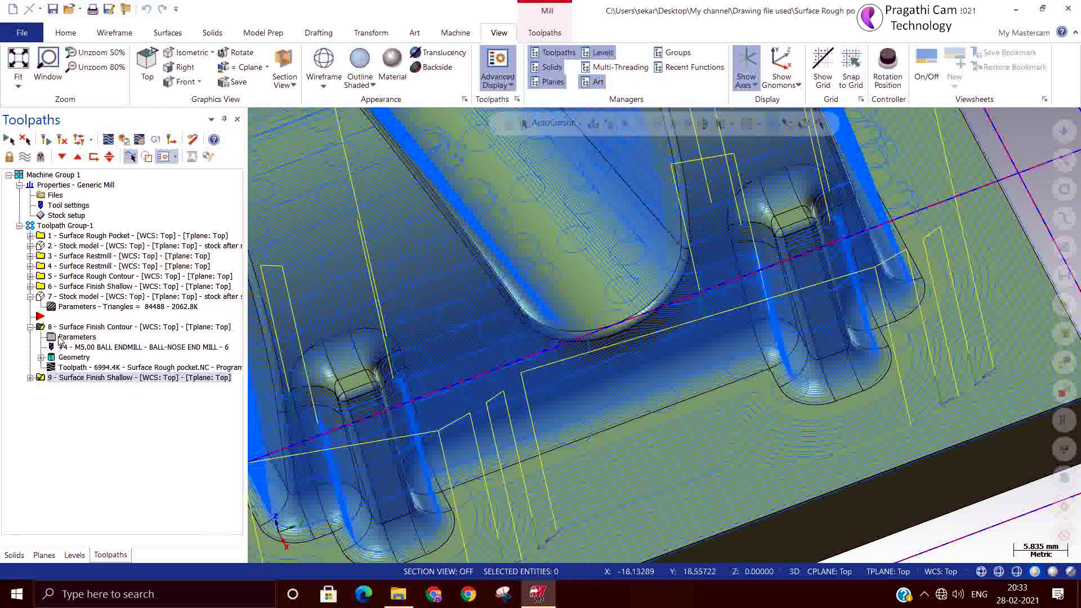
# - Change Surface Finish Contour transitions to Follow surface, regenerate, and verify operations 8 and 9
pyautogui.click(61, 337)
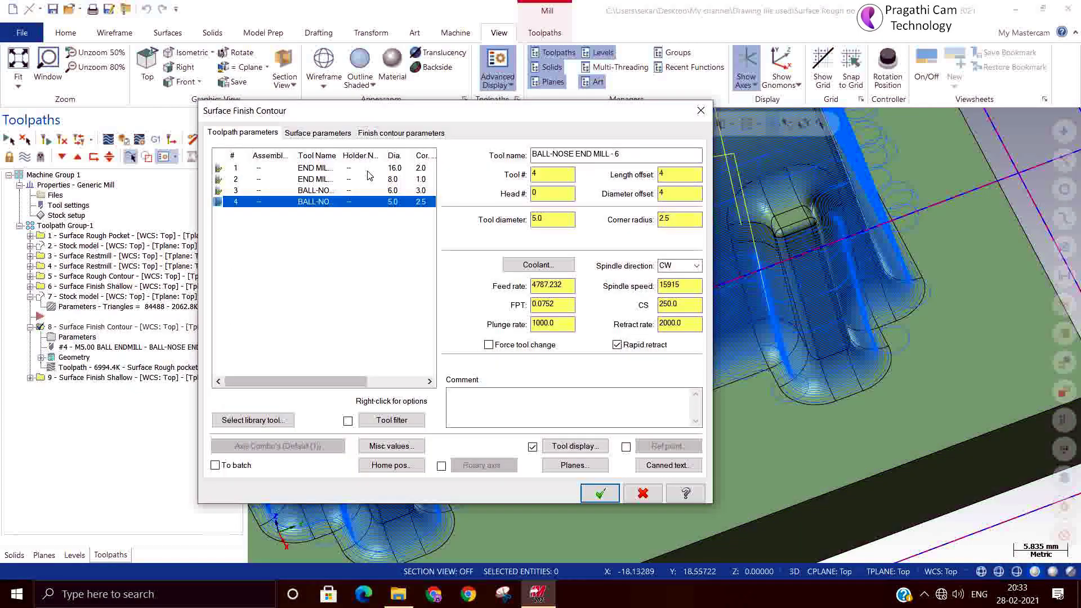
pyautogui.click(398, 134)
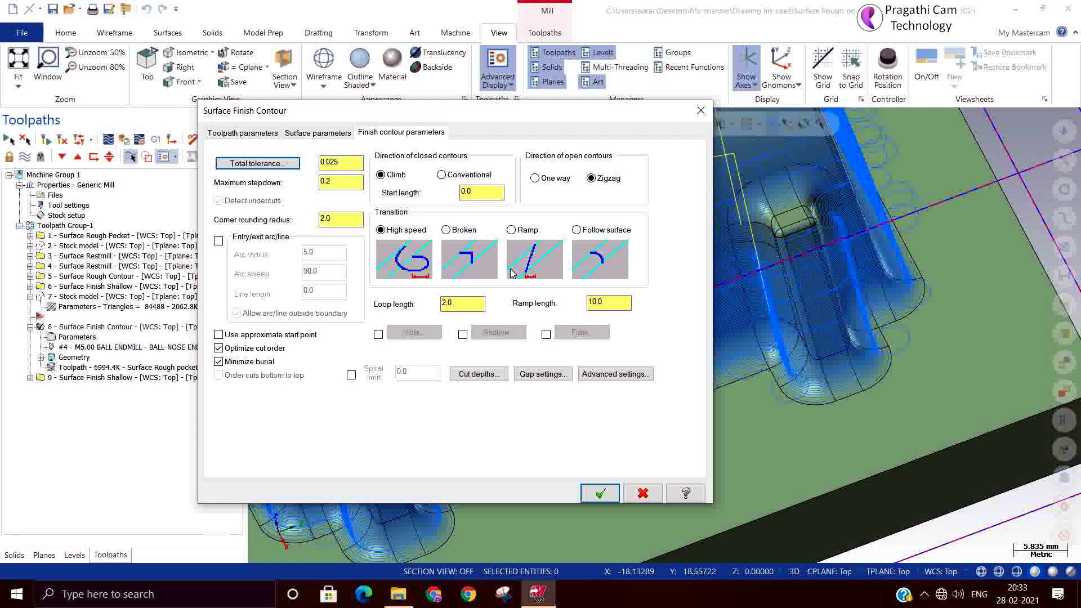
pyautogui.click(584, 233)
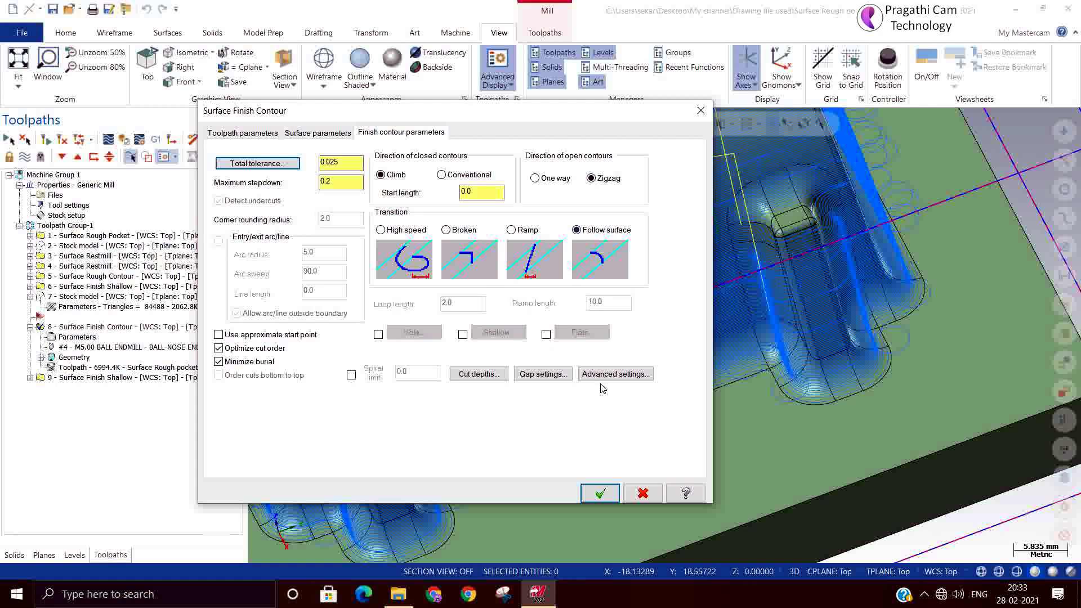
pyautogui.click(600, 493)
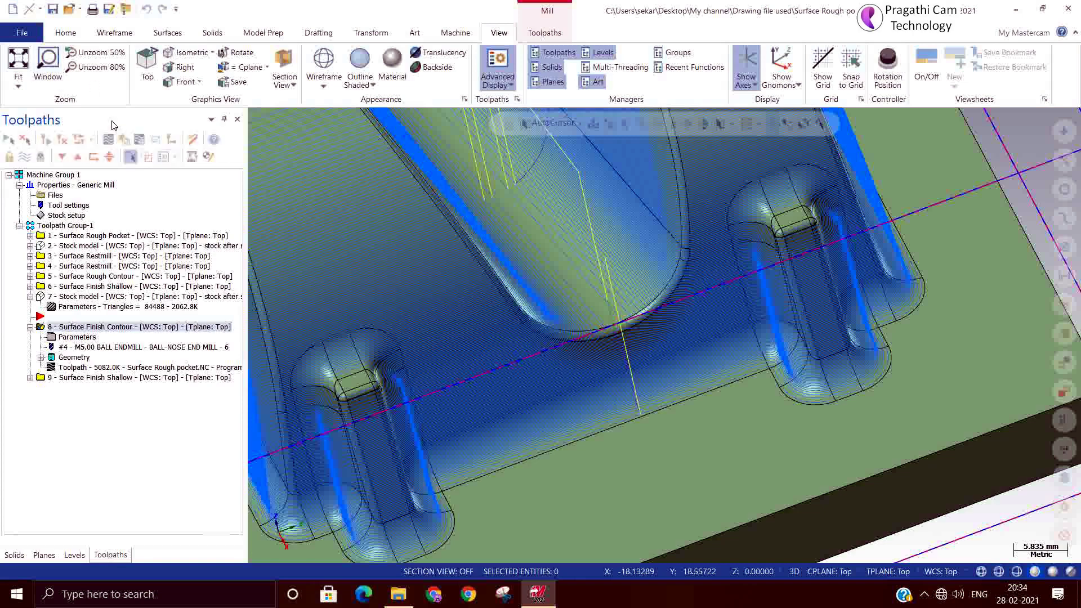
pyautogui.click(101, 379)
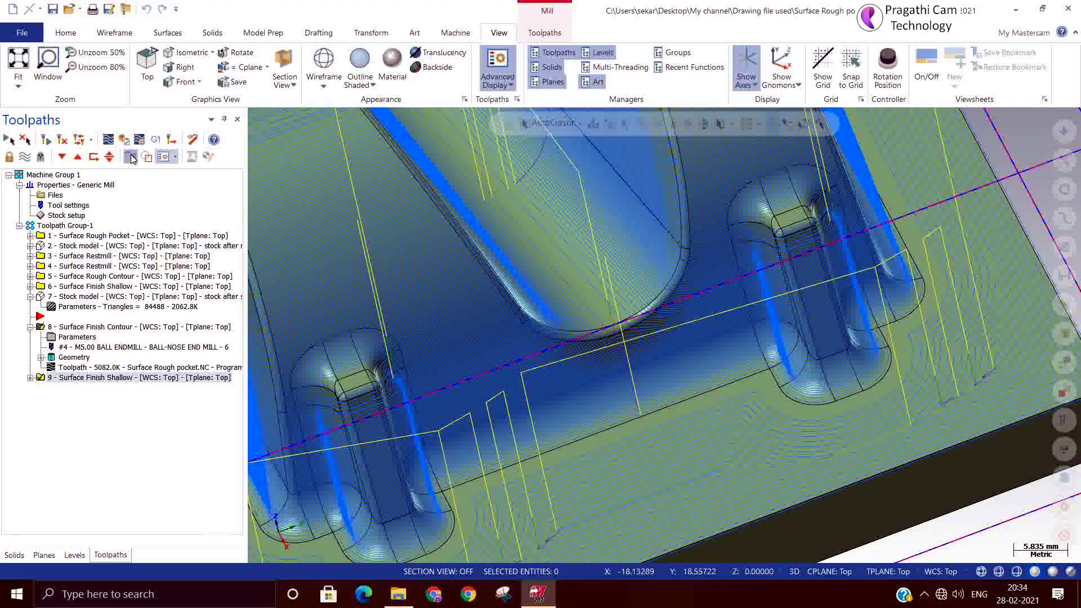
pyautogui.click(127, 140)
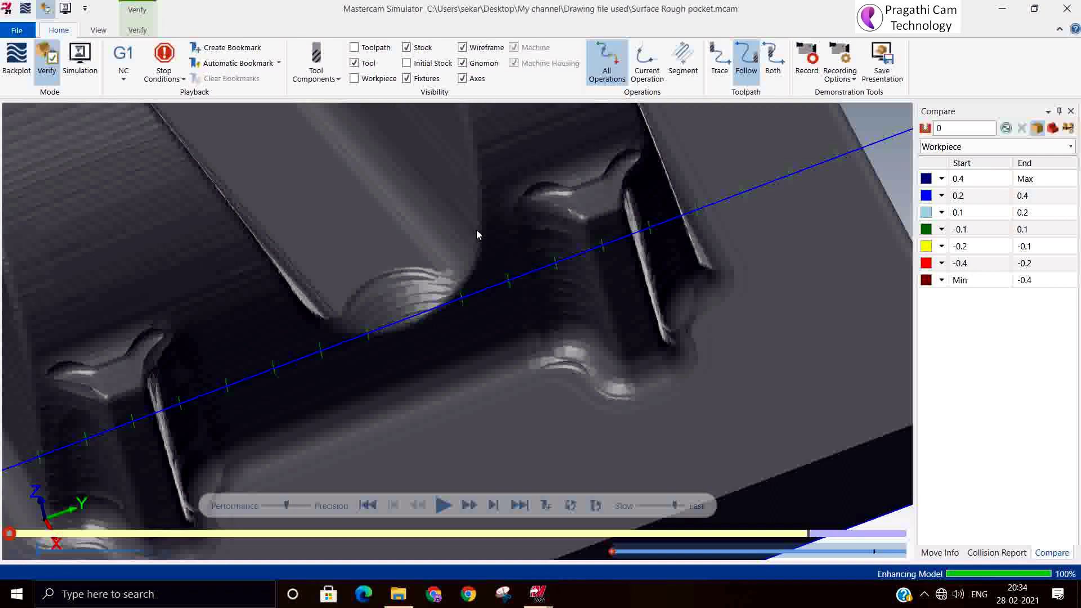
# - Replay the Follow surface run and compare it to the workpiece, leaving the slots mostly within ±0.1
pyautogui.click(446, 502)
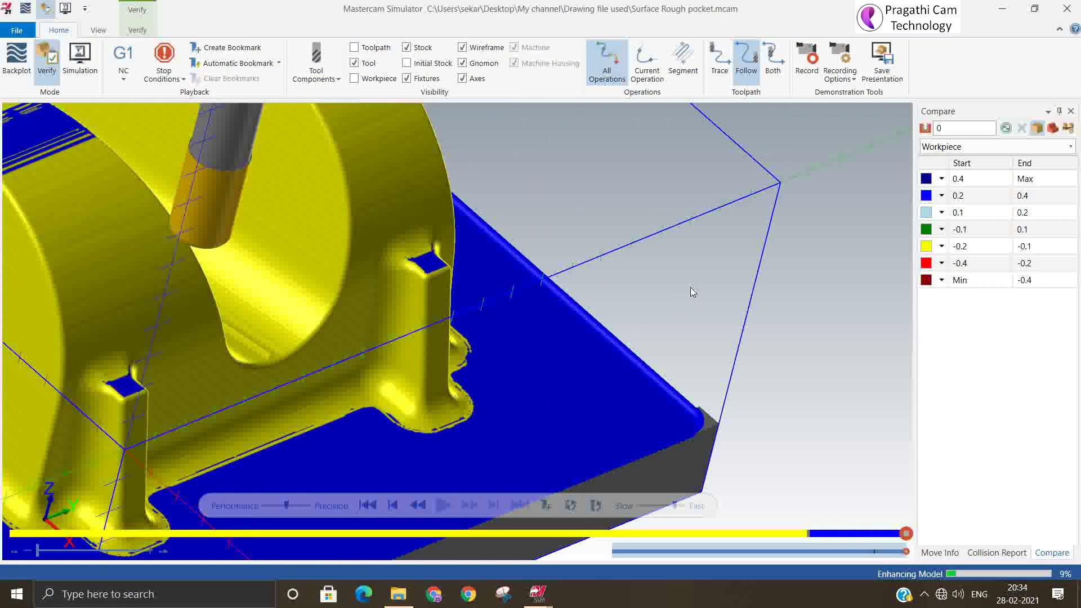
pyautogui.click(1006, 128)
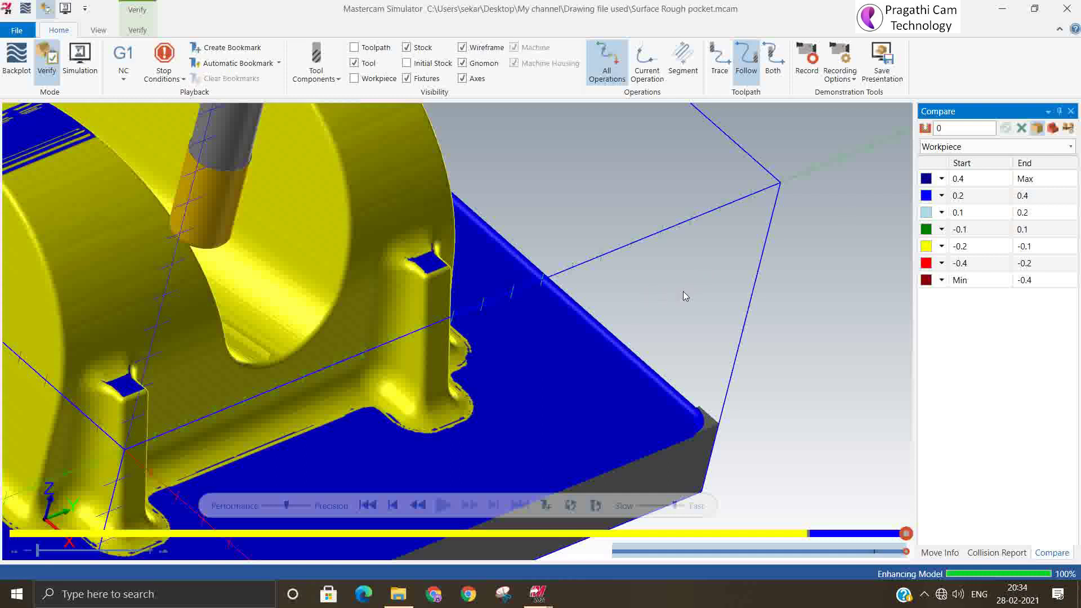
pyautogui.scroll(-2, 685, 297)
pyautogui.scroll(-3, 685, 294)
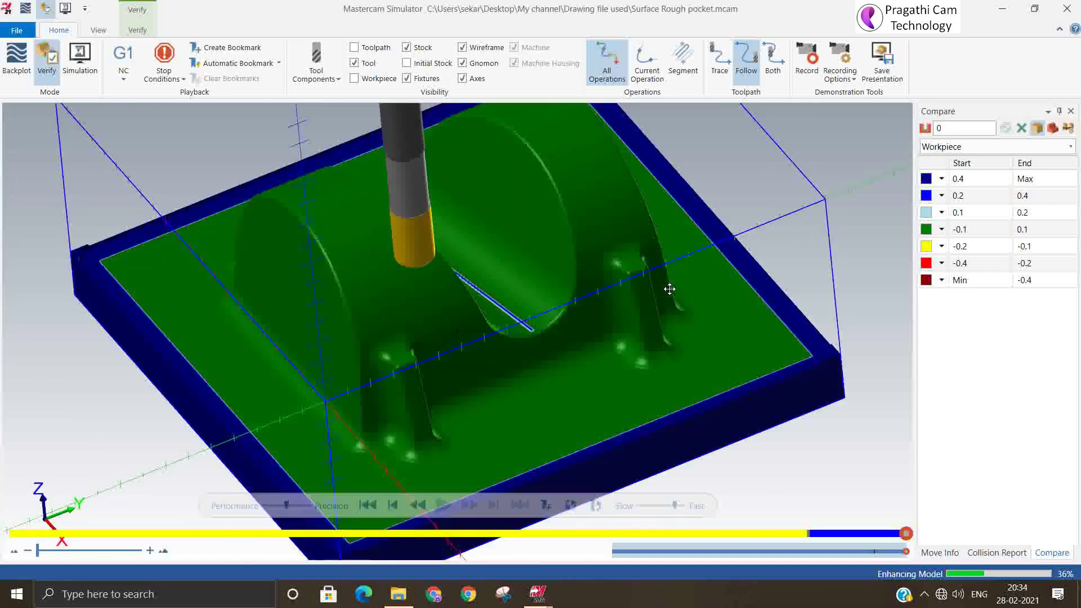
pyautogui.moveTo(669, 289)
pyautogui.mouseDown(button='middle')
pyautogui.moveTo(669, 307)
pyautogui.moveTo(668, 289)
pyautogui.mouseUp(button='middle')
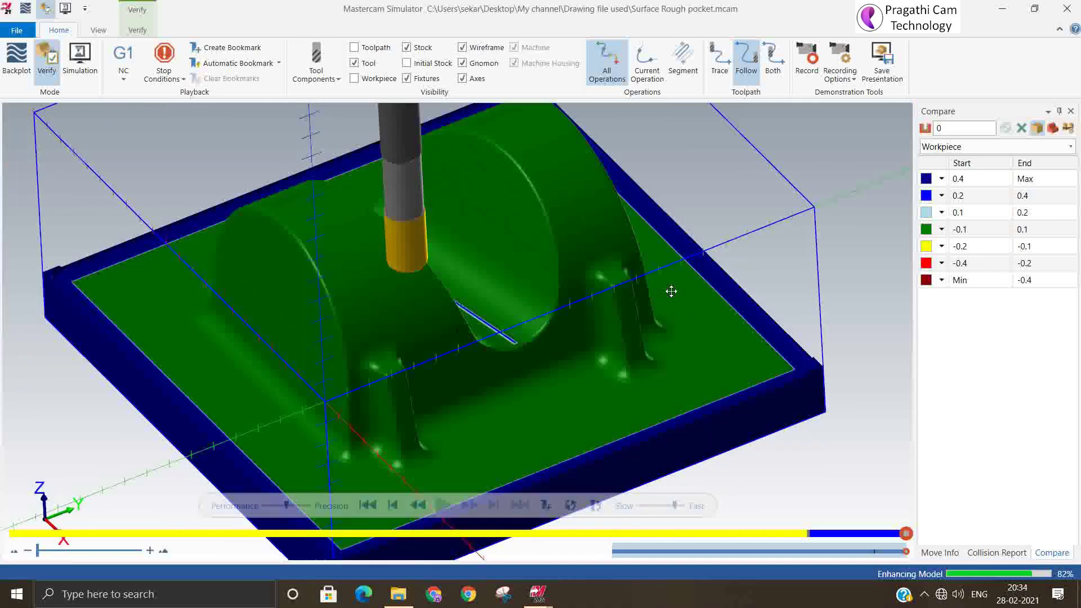
pyautogui.scroll(4, 387, 418)
pyautogui.moveTo(396, 403)
pyautogui.mouseDown(button='middle')
pyautogui.moveTo(401, 374)
pyautogui.moveTo(405, 406)
pyautogui.mouseUp(button='middle')
pyautogui.scroll(-4, 405, 405)
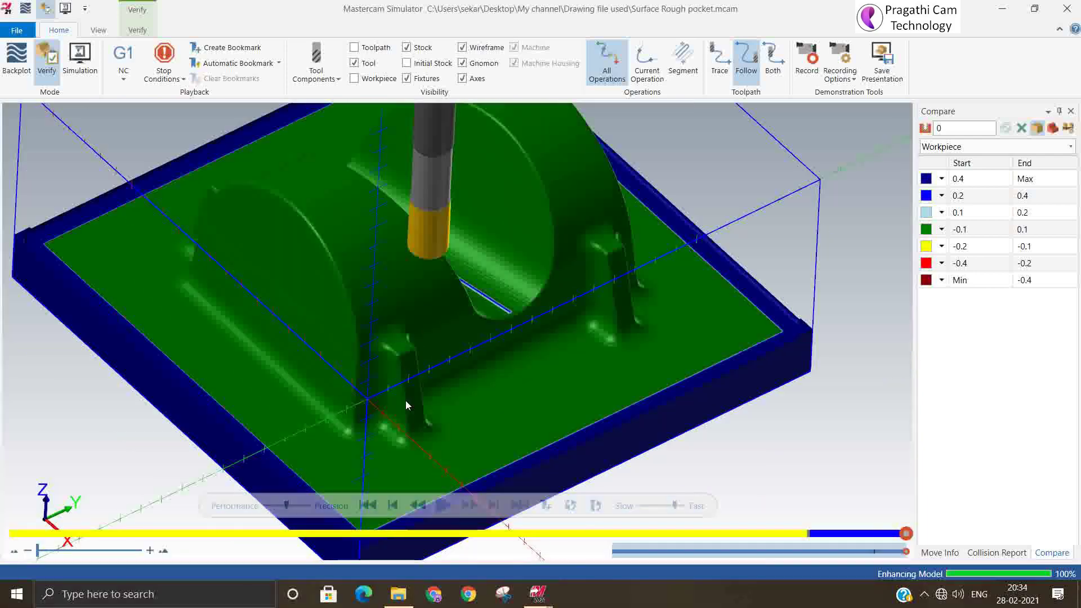
pyautogui.scroll(2, 510, 374)
pyautogui.moveTo(471, 373); pyautogui.dragTo(491, 322, button='middle')
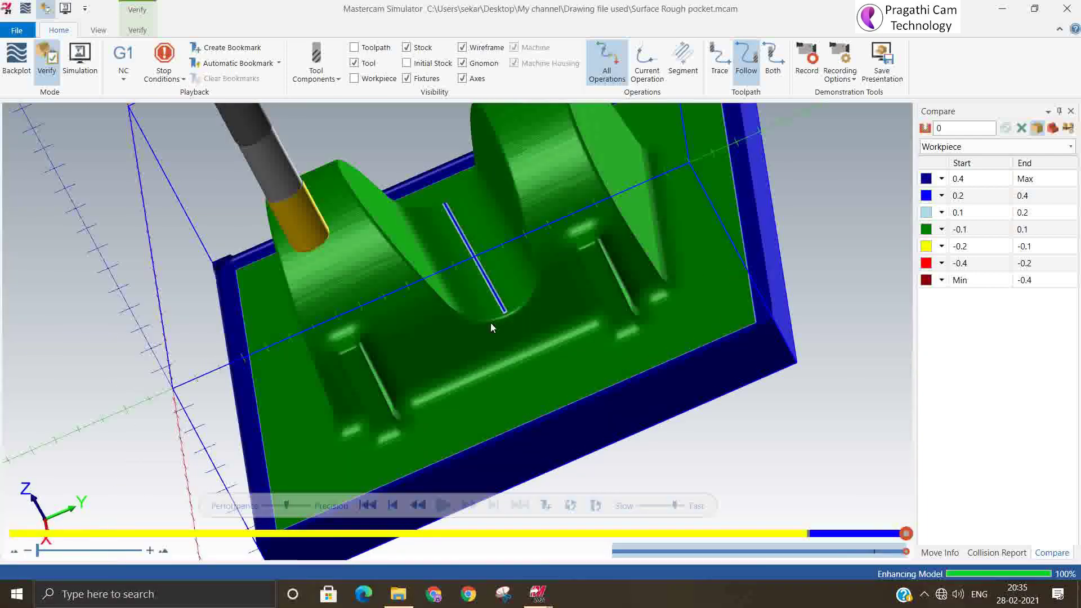
pyautogui.scroll(5, 491, 323)
pyautogui.moveTo(575, 318)
pyautogui.mouseDown(button='middle')
pyautogui.moveTo(586, 299)
pyautogui.moveTo(590, 332)
pyautogui.mouseUp(button='middle')
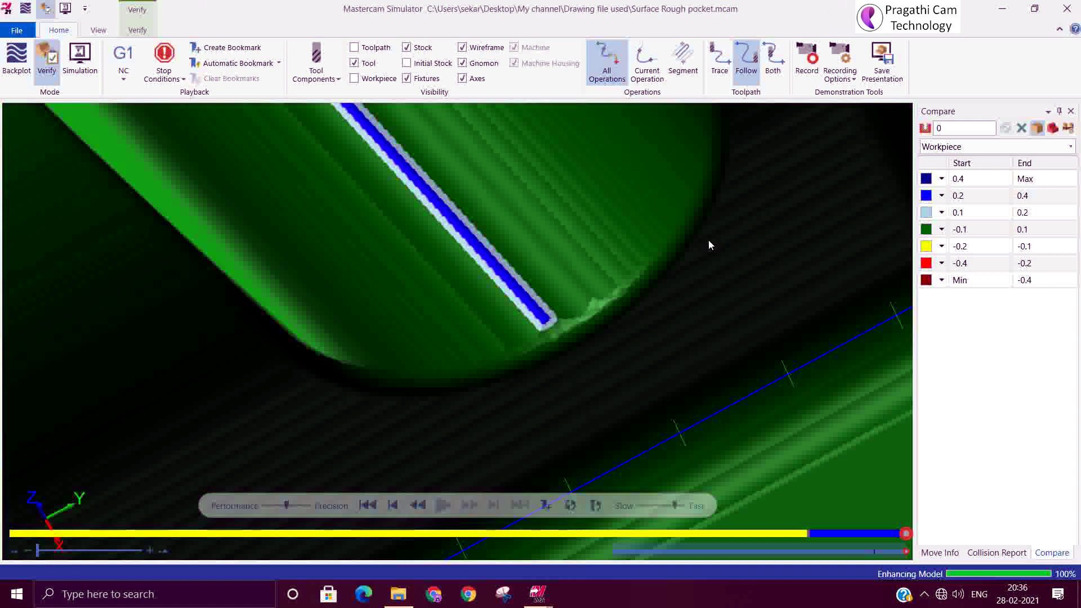
pyautogui.scroll(-6, 709, 244)
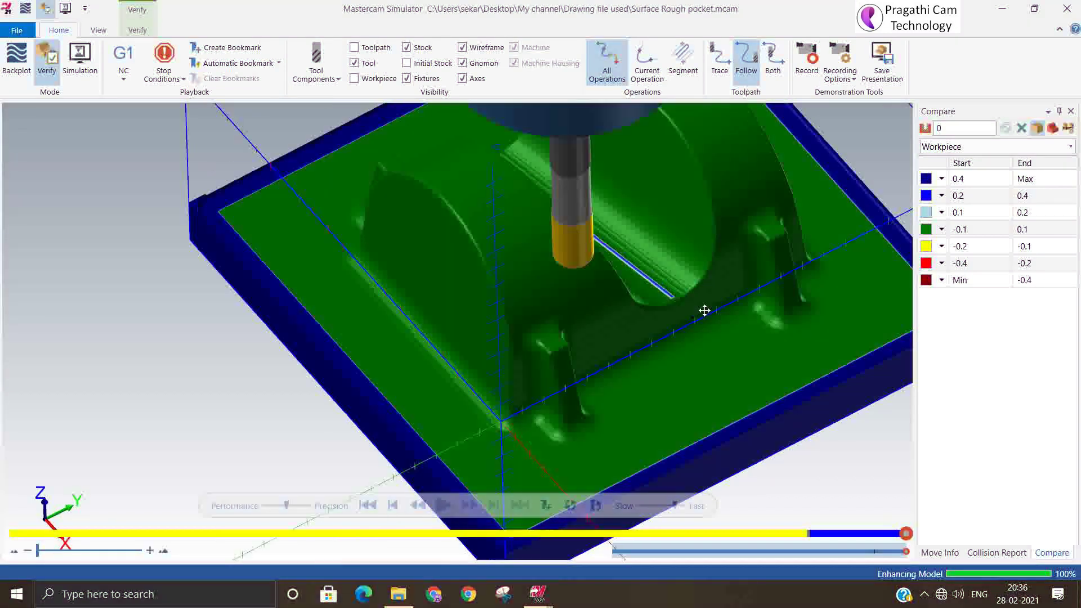
# - Close the Simulator and save the Surface Rough pocket file
pyautogui.click(1068, 6)
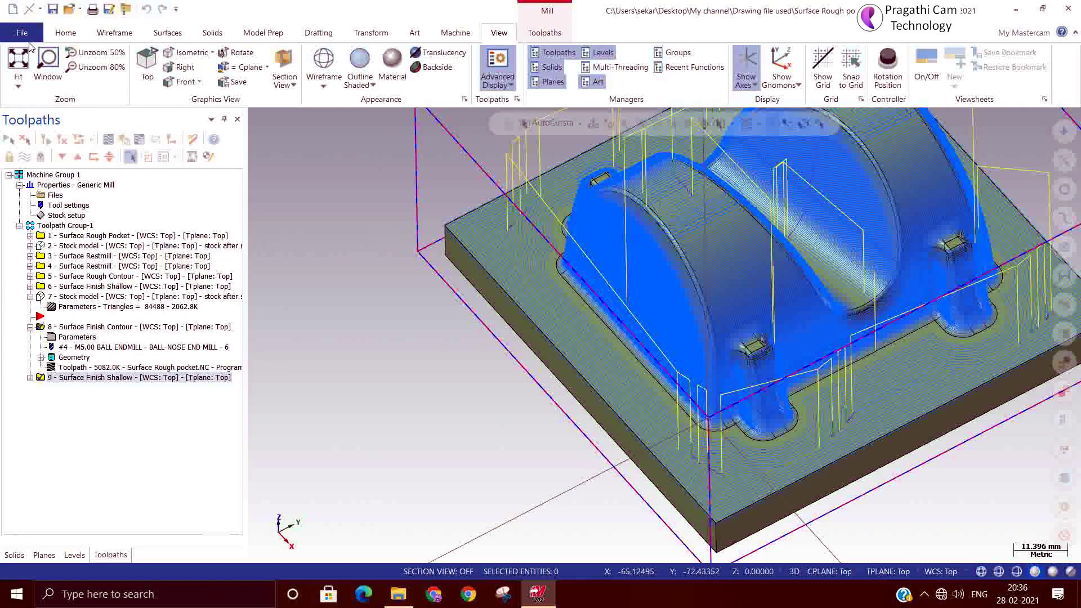
pyautogui.click(55, 12)
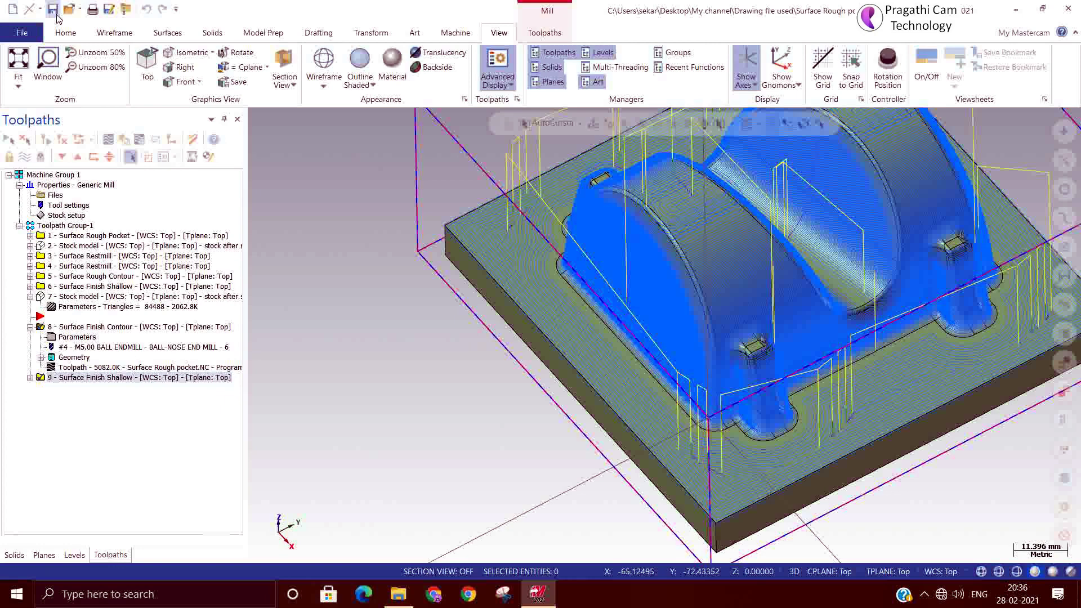
pyautogui.scroll(-2, 313, 417)
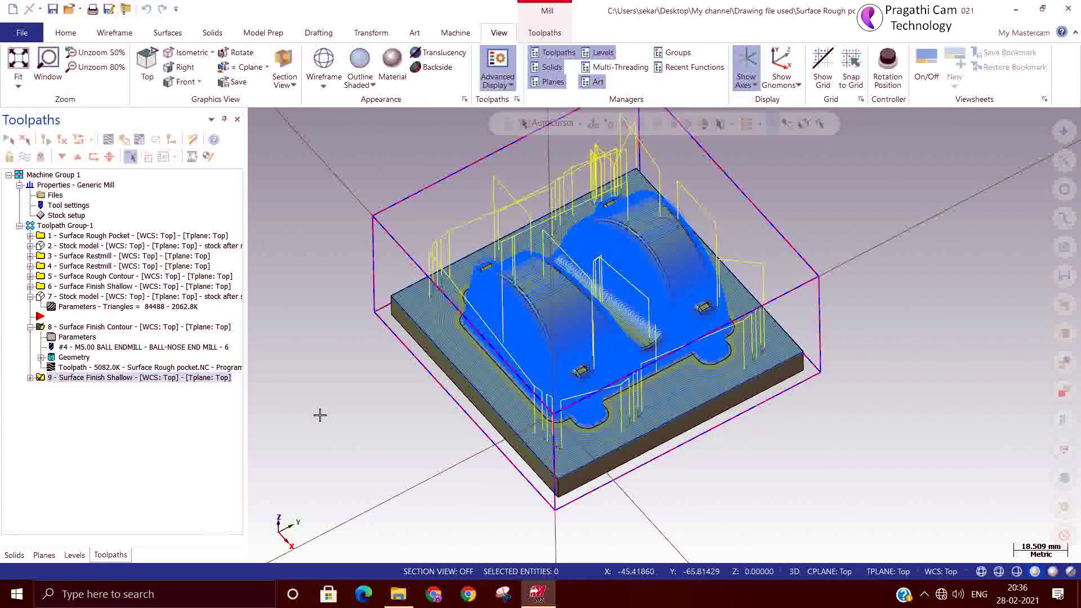